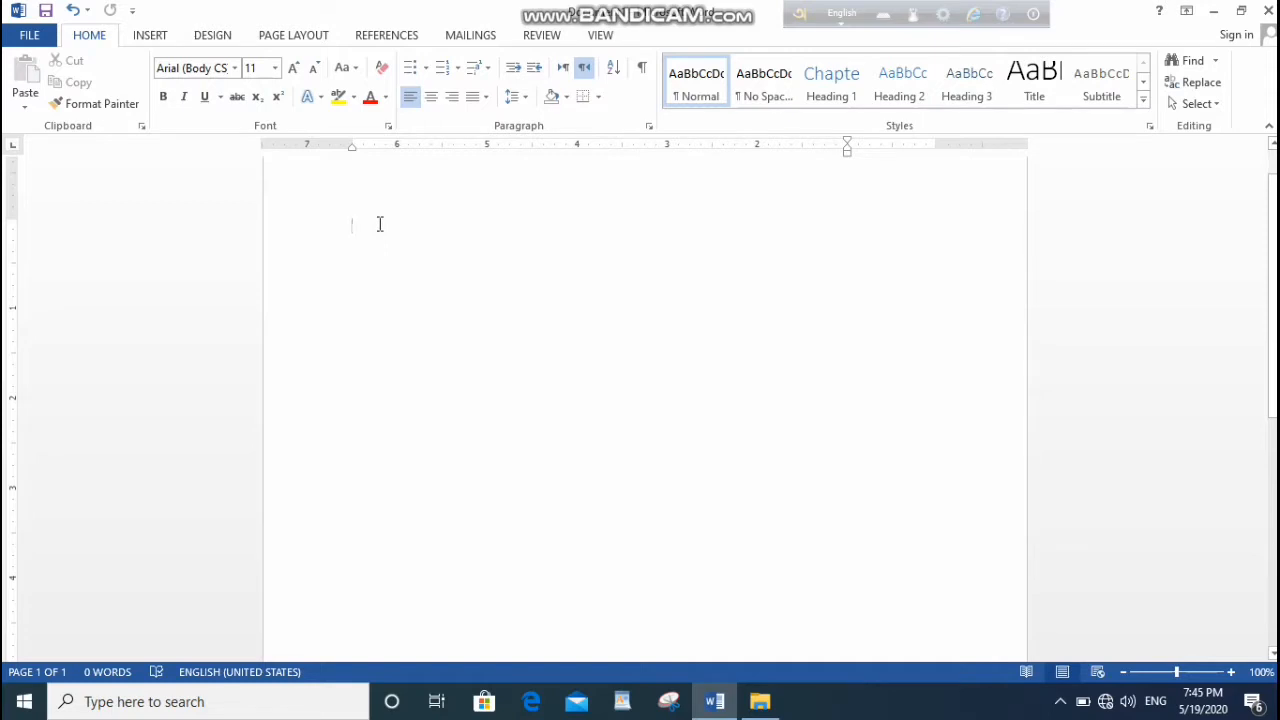
Step: Generate sample paragraphs in the blank document with the =rand() function
text(=rand()
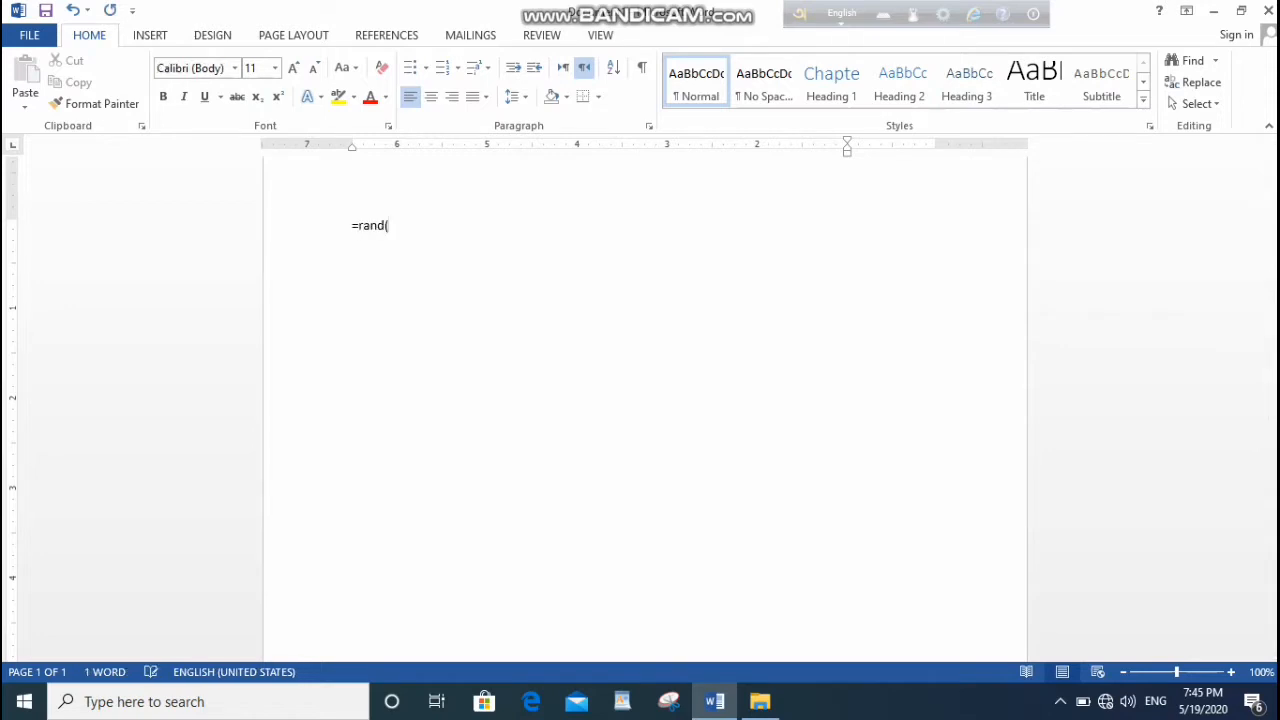
key(Return)
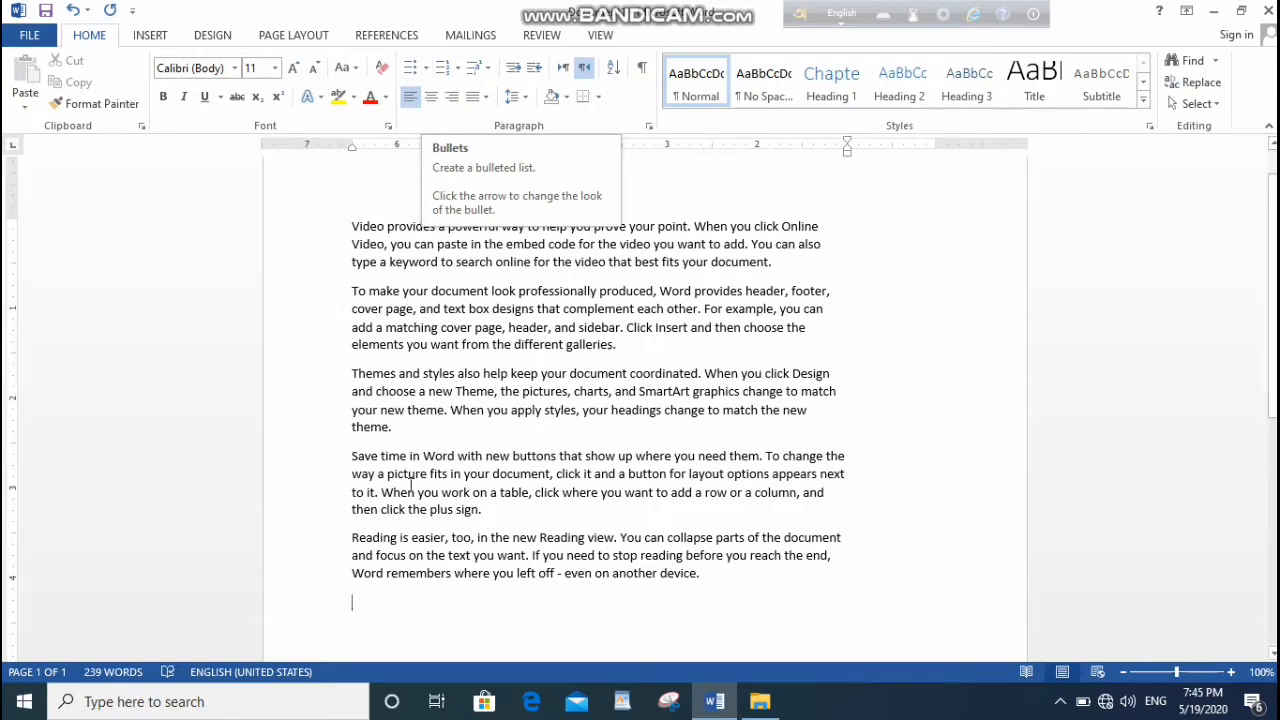
Step: Format all five sample paragraphs as a bulleted list using the four-diamond bullet
click(722, 576)
drag(676, 561, 325, 230)
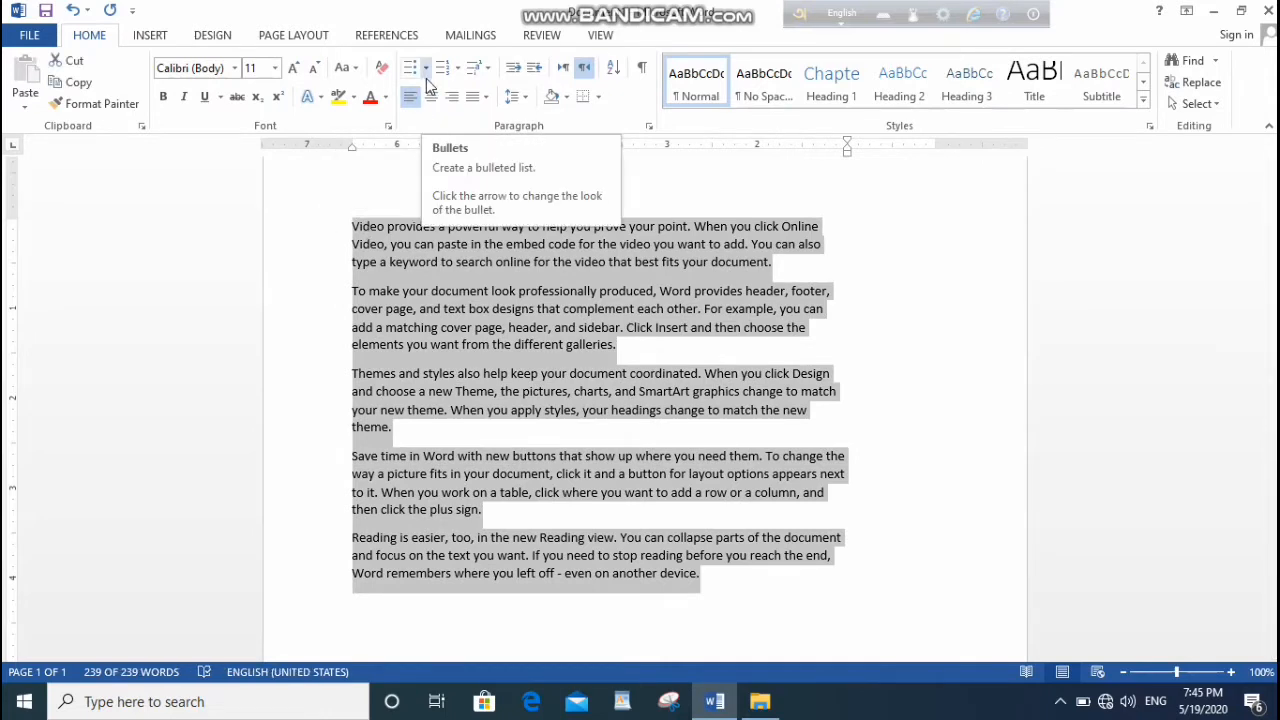
click(722, 581)
drag(722, 581, 266, 208)
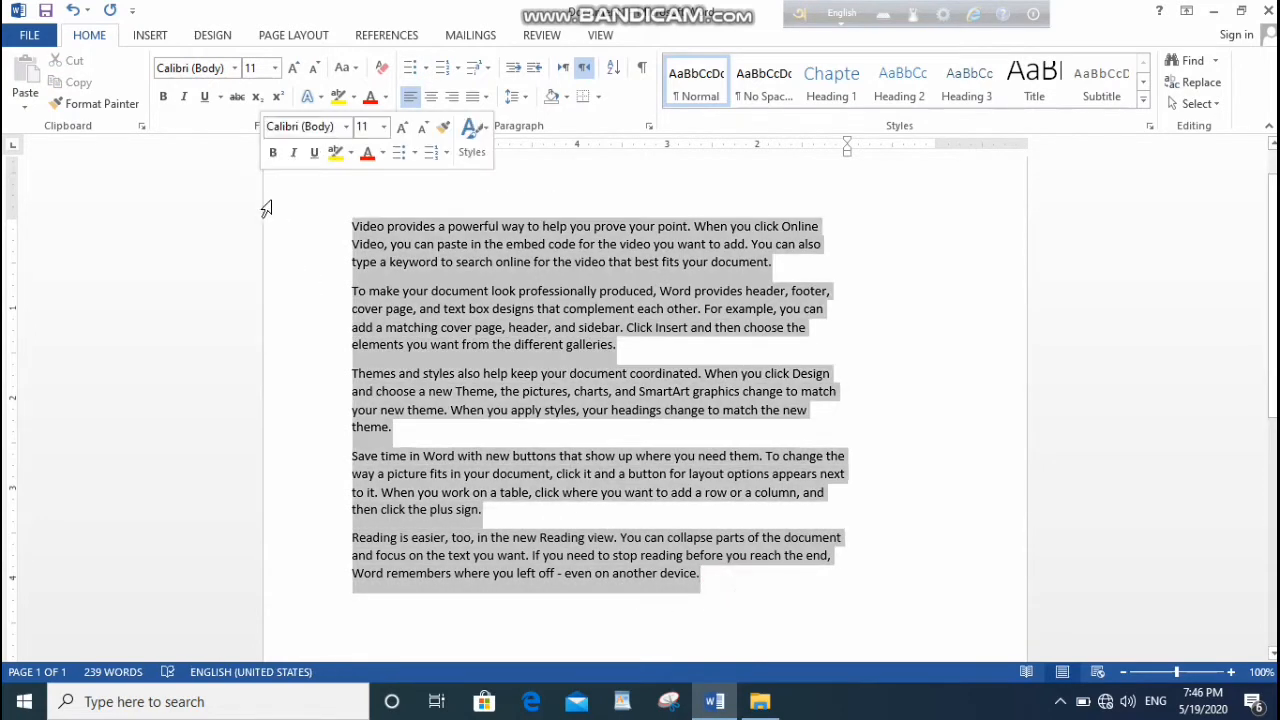
click(427, 68)
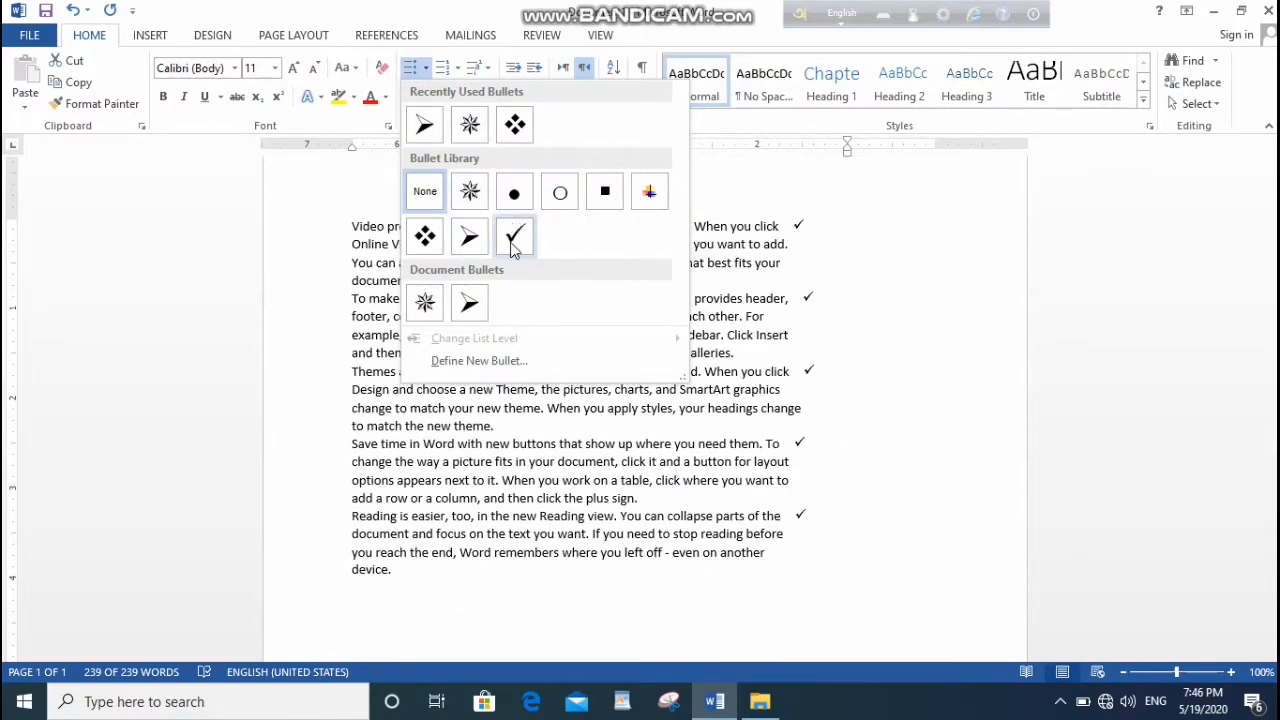
click(427, 240)
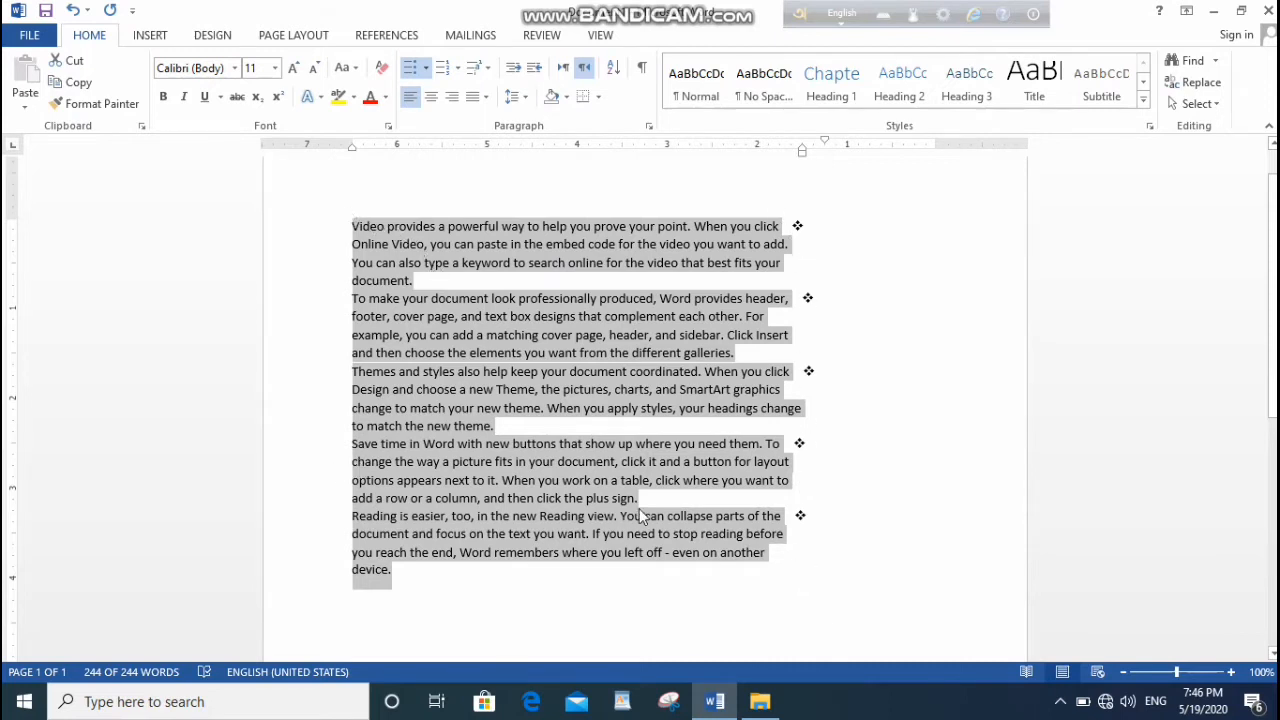
Step: Lay out the bulleted list left-to-right with left alignment, and decrease its indent twice
click(568, 72)
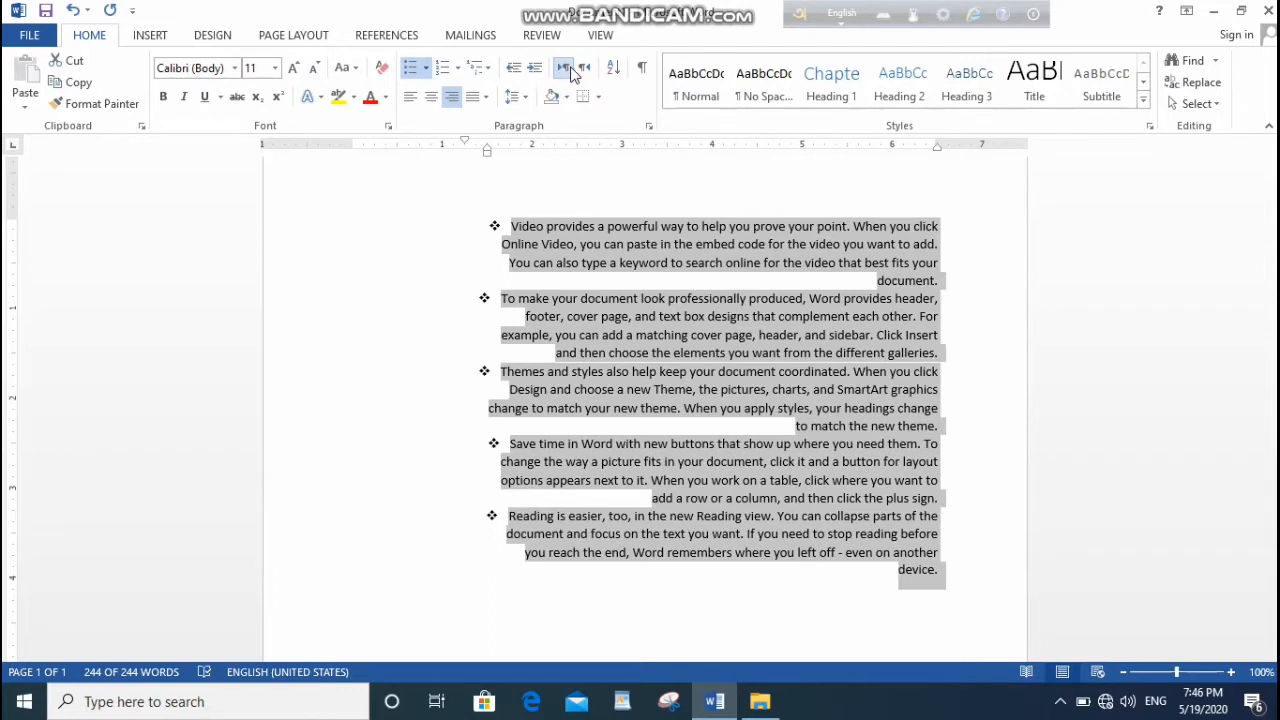
click(411, 97)
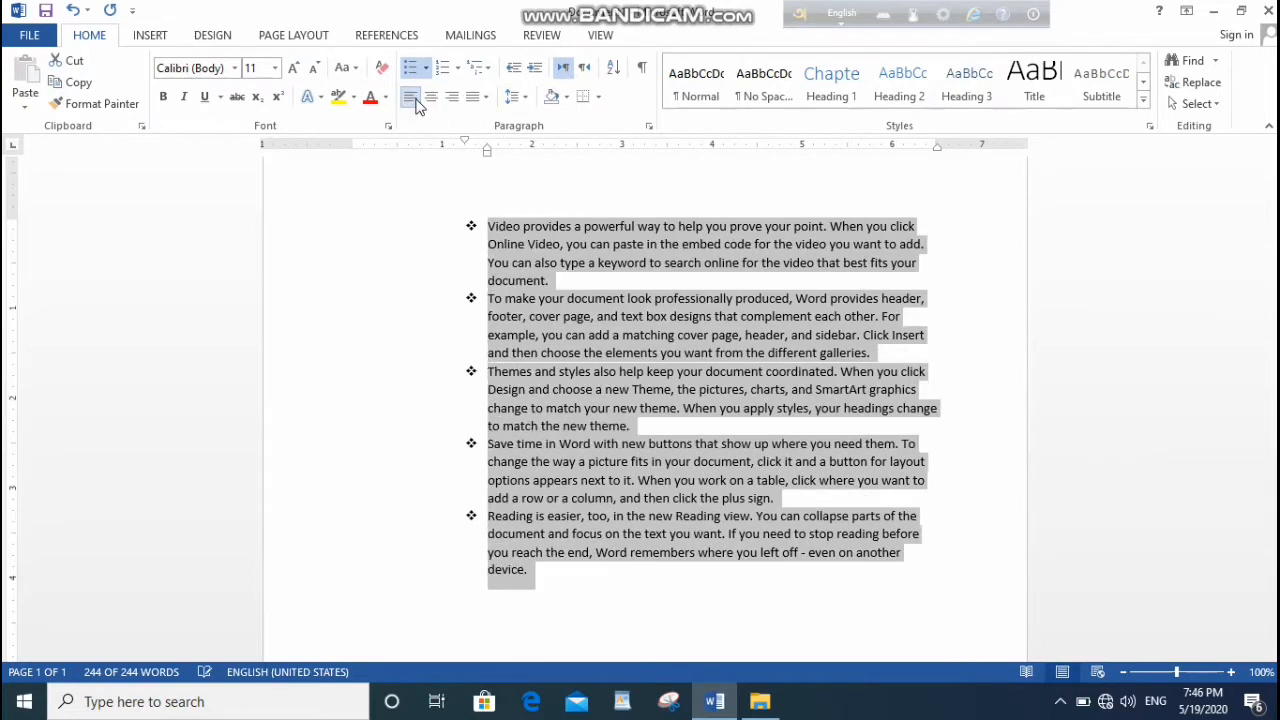
click(515, 70)
click(515, 70)
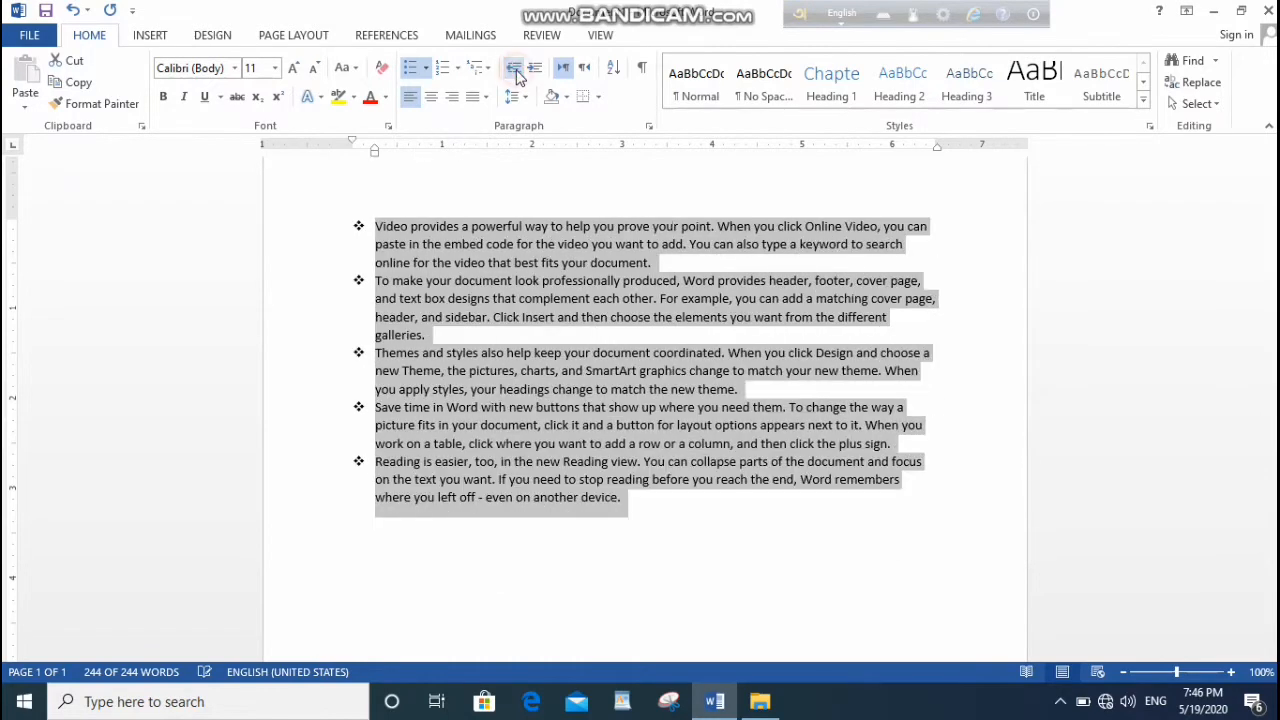
click(529, 565)
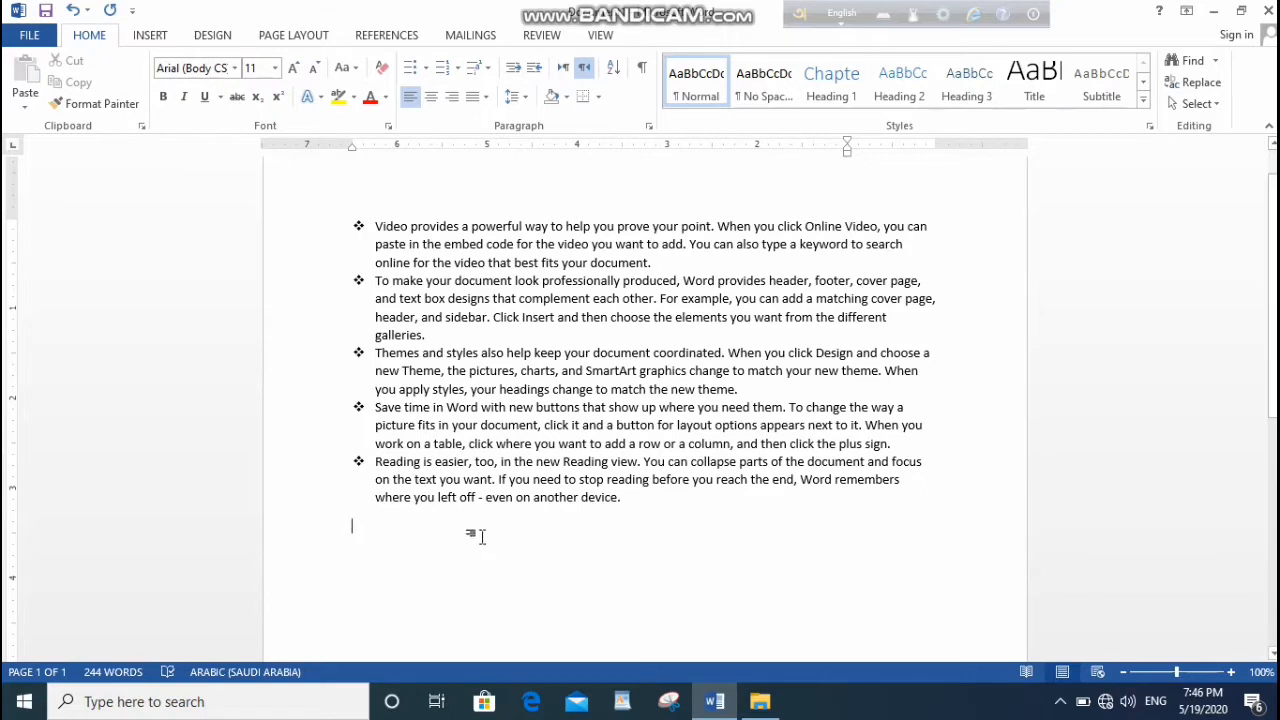
Step: Change the bullets of all five paragraphs to the star symbol
drag(661, 503, 326, 214)
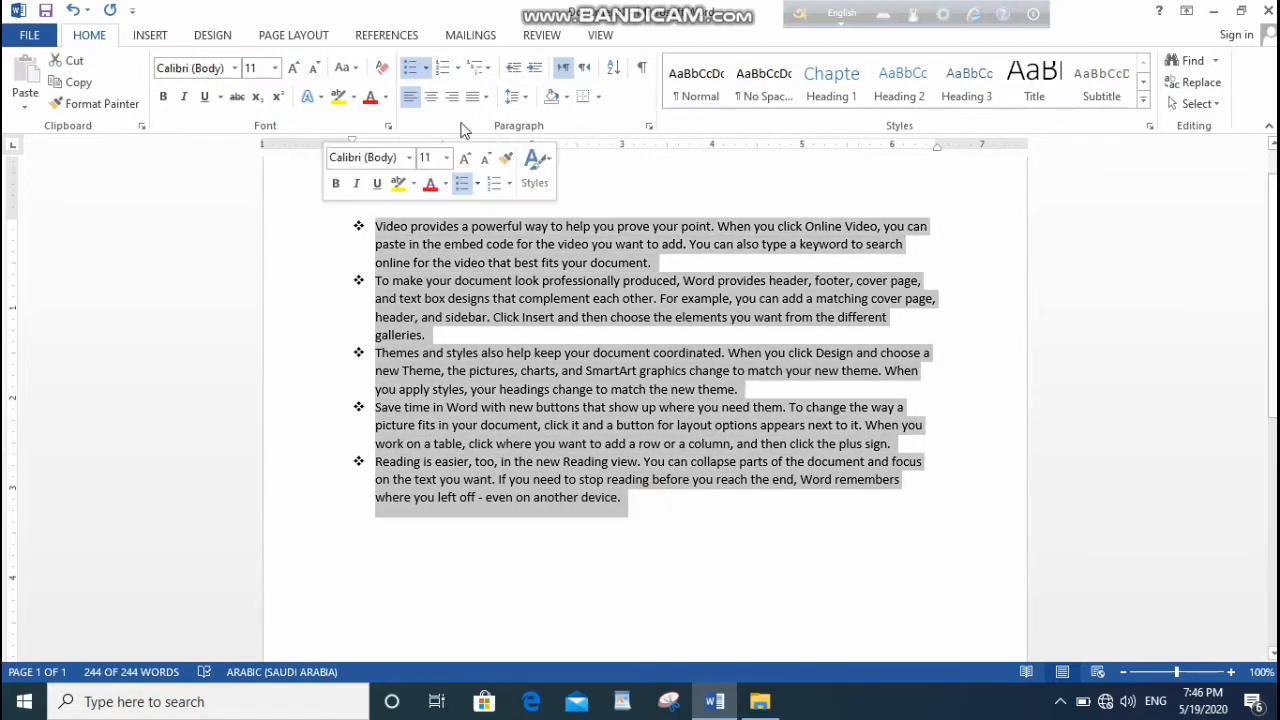
click(427, 68)
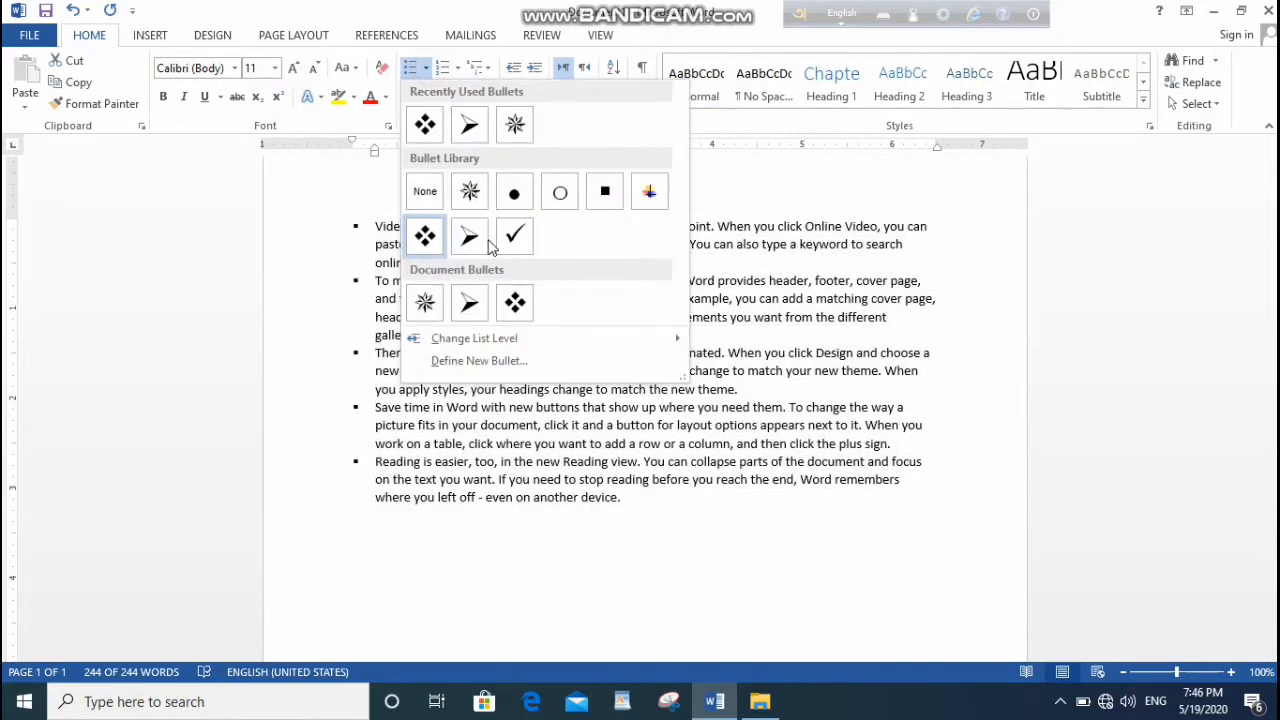
click(424, 301)
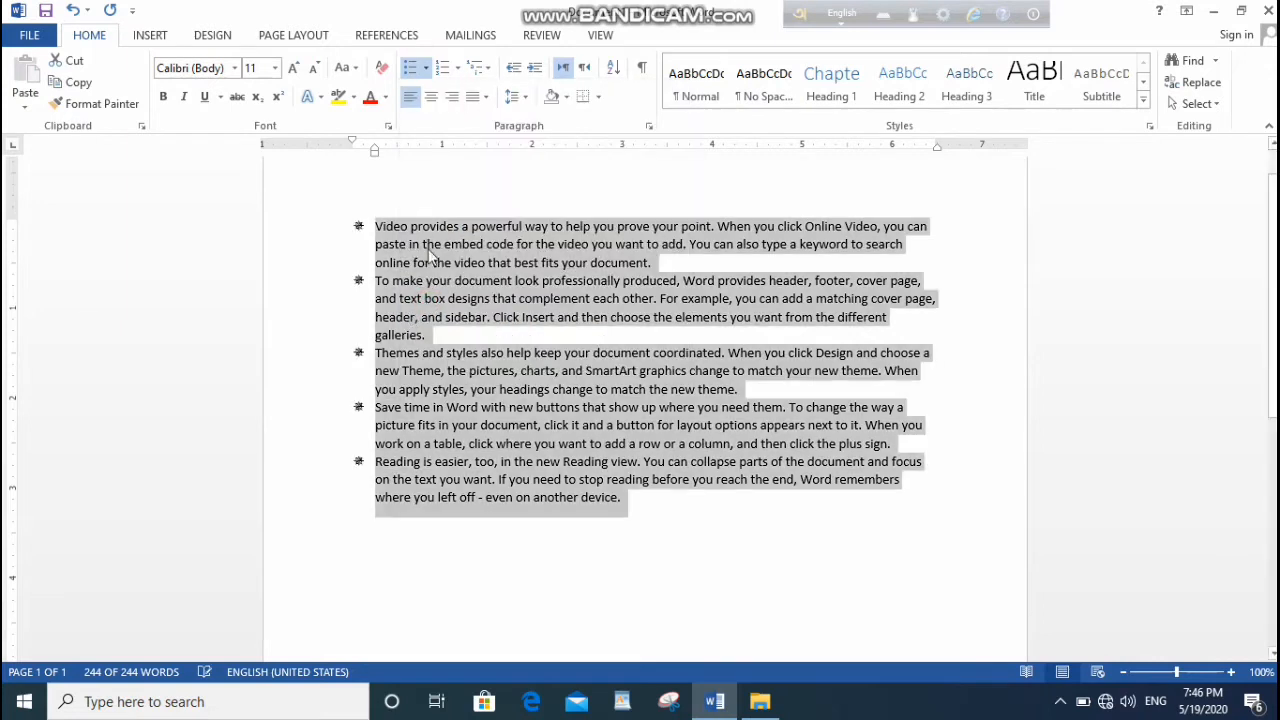
Step: Add the bullet items "Icon" and "Compu...." after the last paragraph, followed by an empty bullet
click(640, 517)
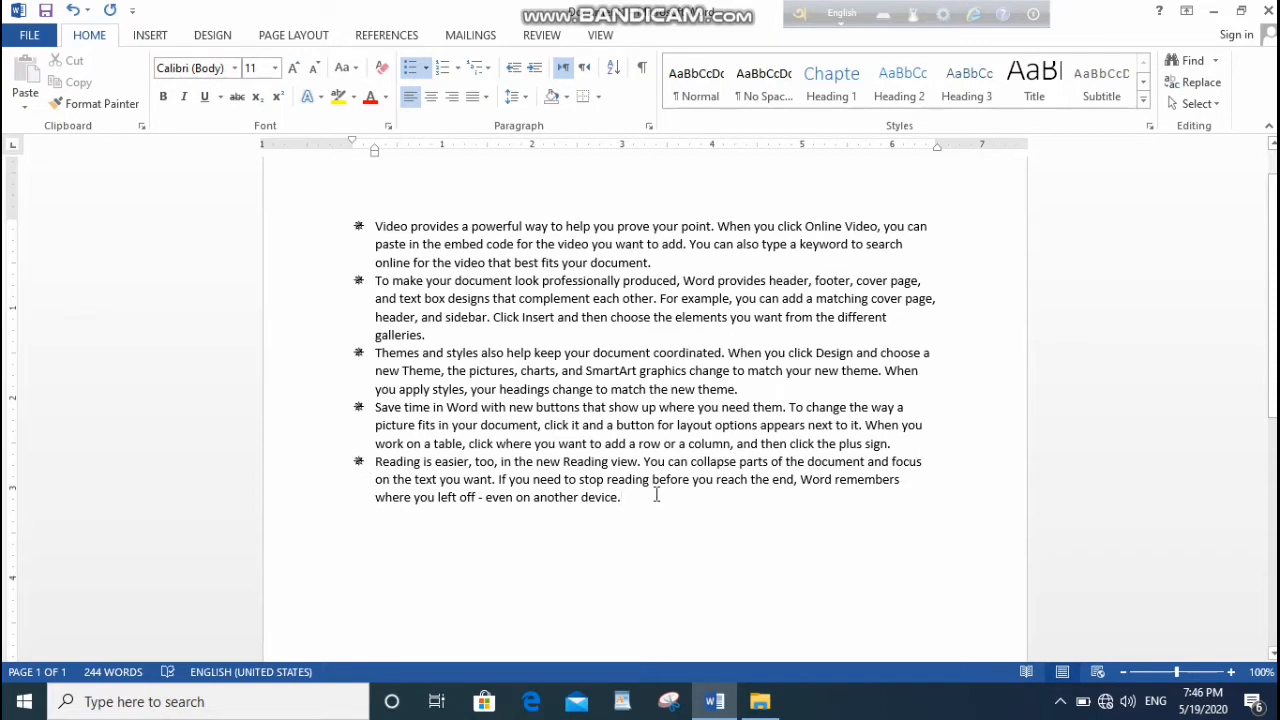
key(Return)
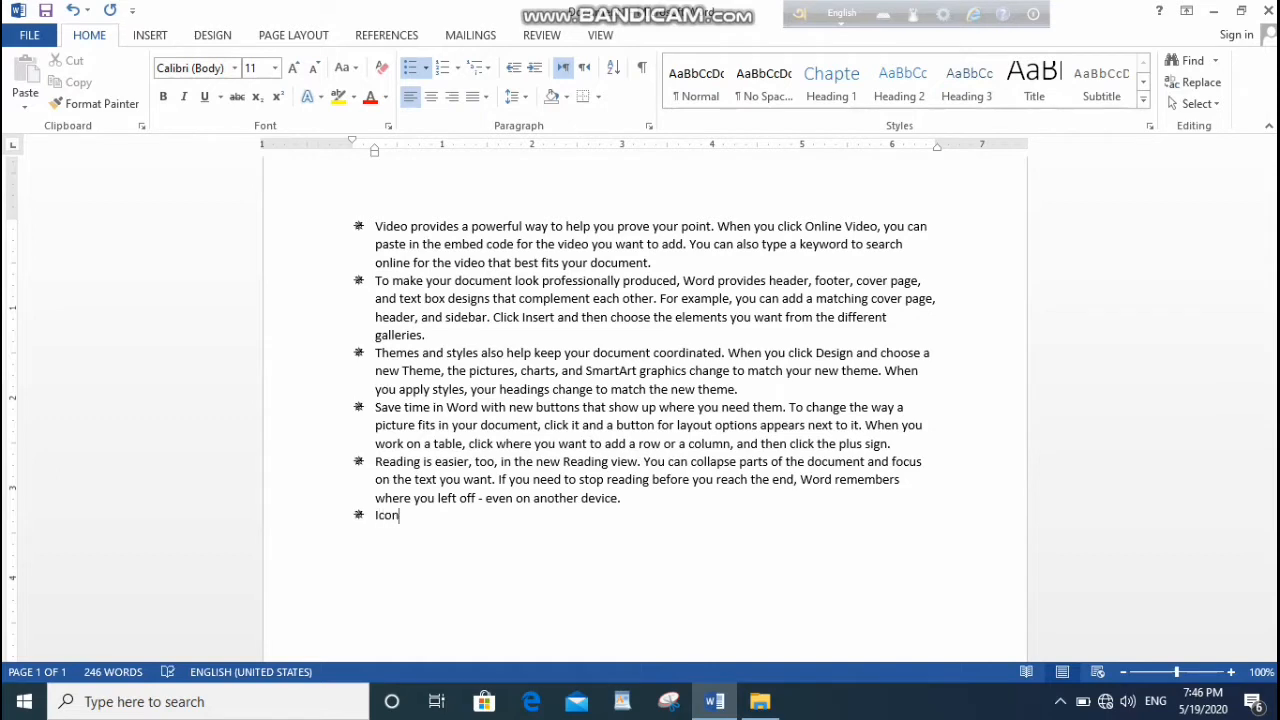
key(Return)
key(Return)
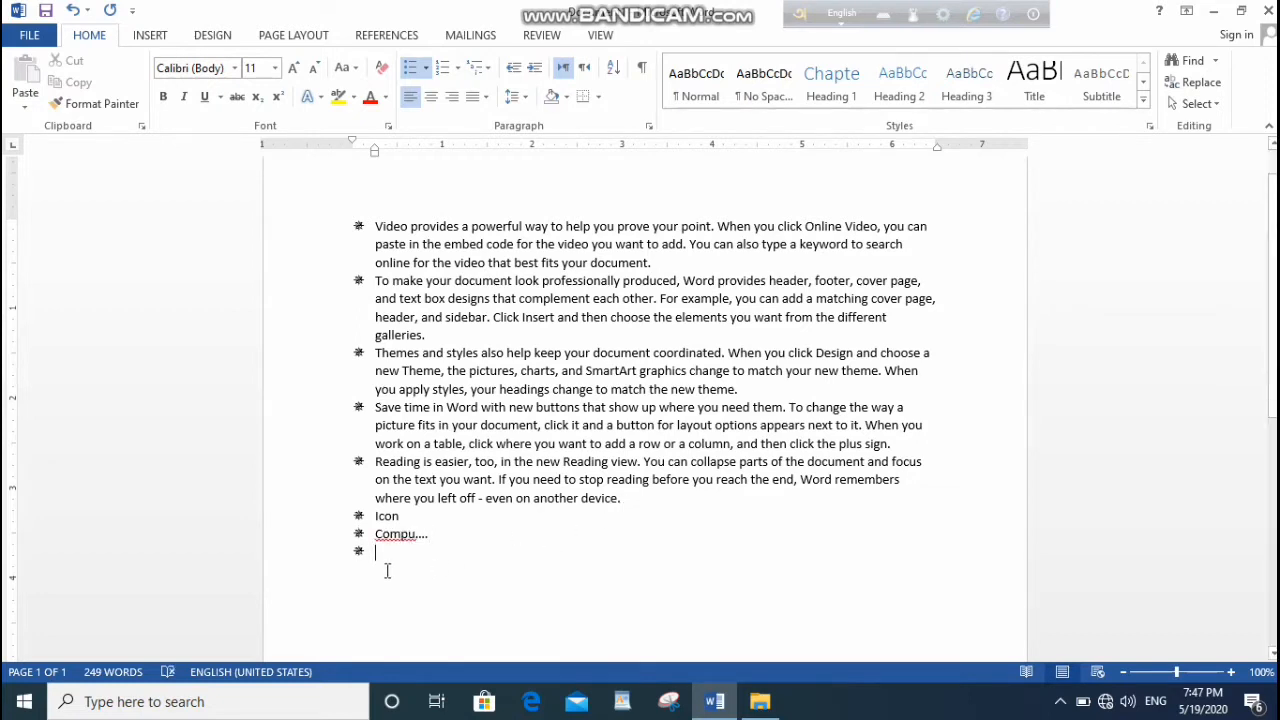
Step: Define a new bullet for the list using the Wingdings computer symbol, character code 58
click(426, 67)
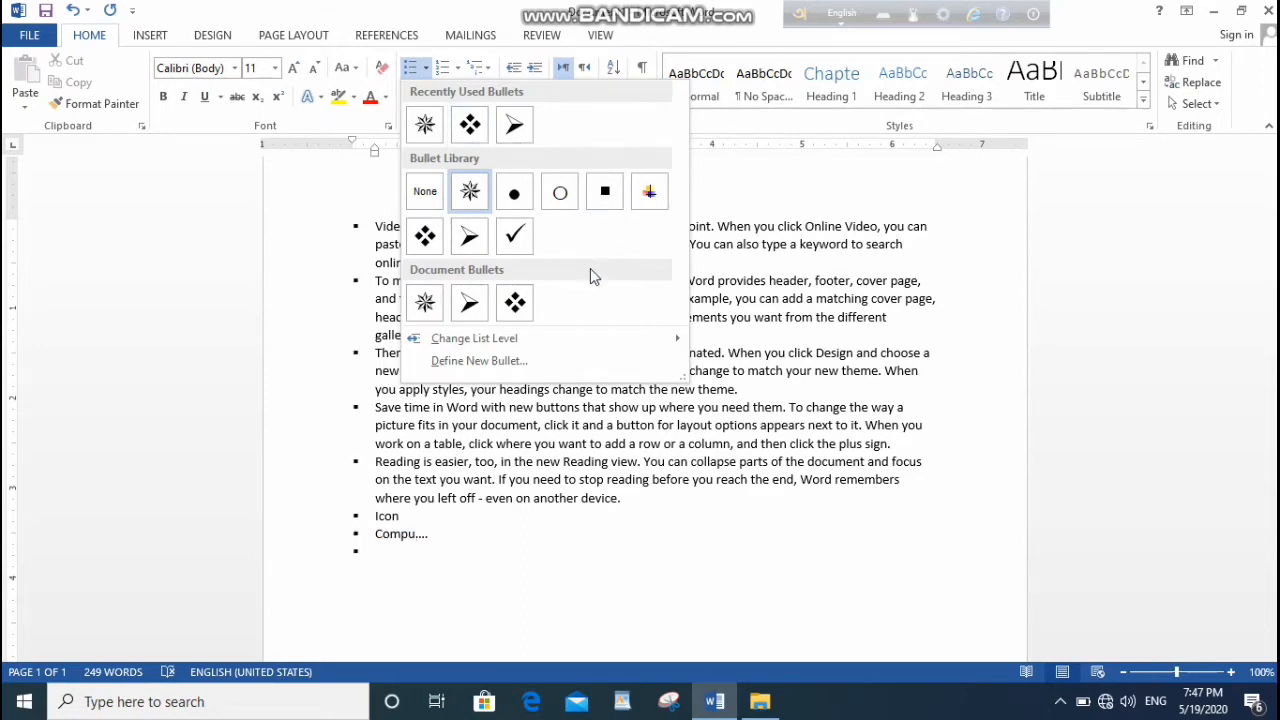
click(500, 363)
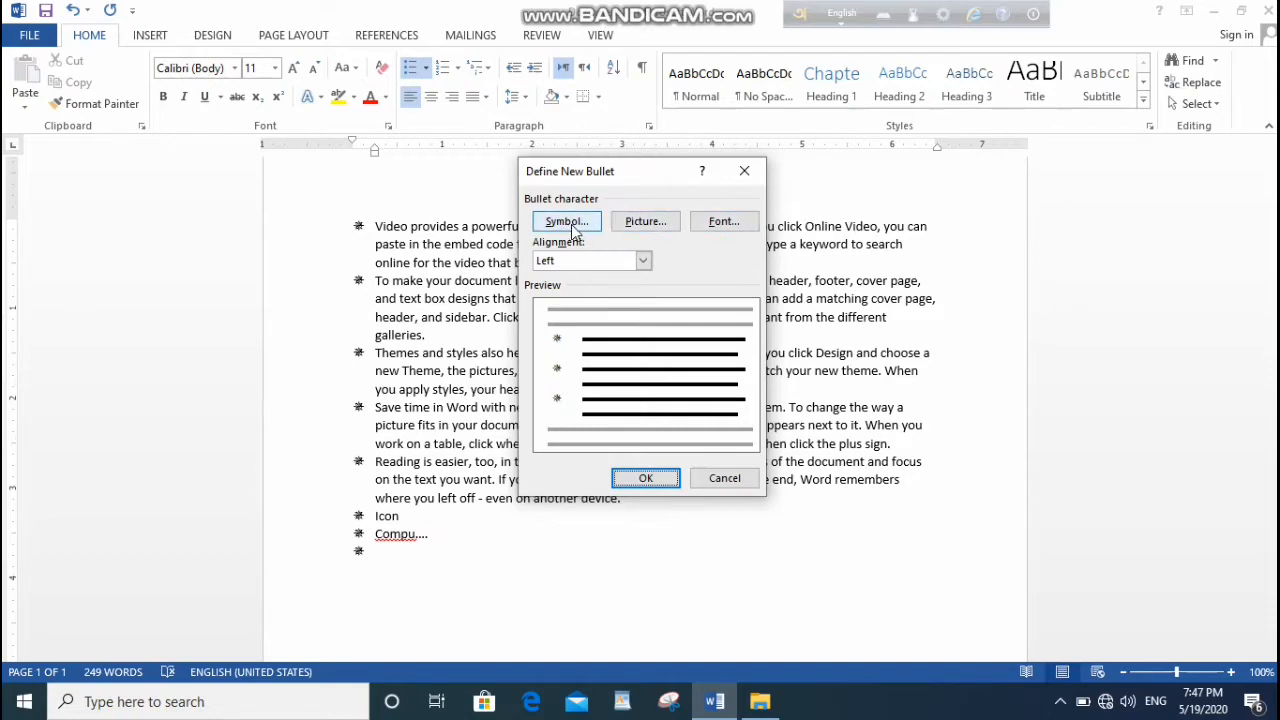
click(566, 222)
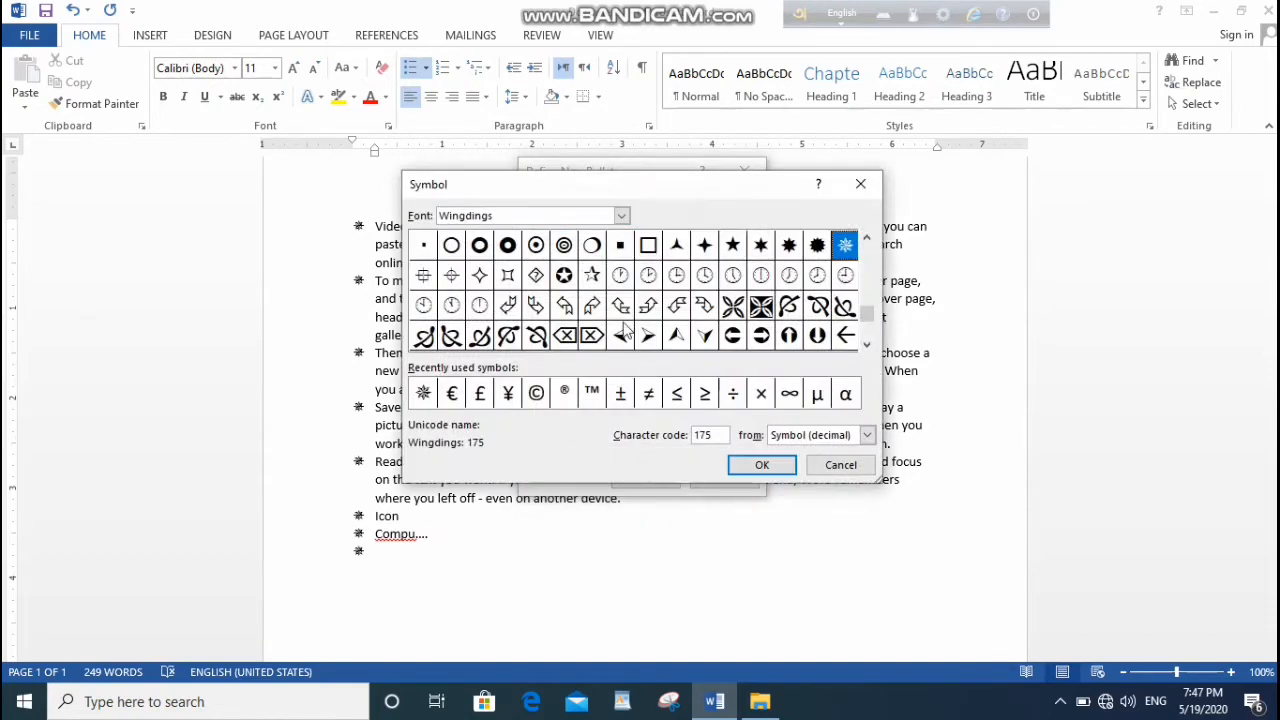
drag(865, 314, 866, 259)
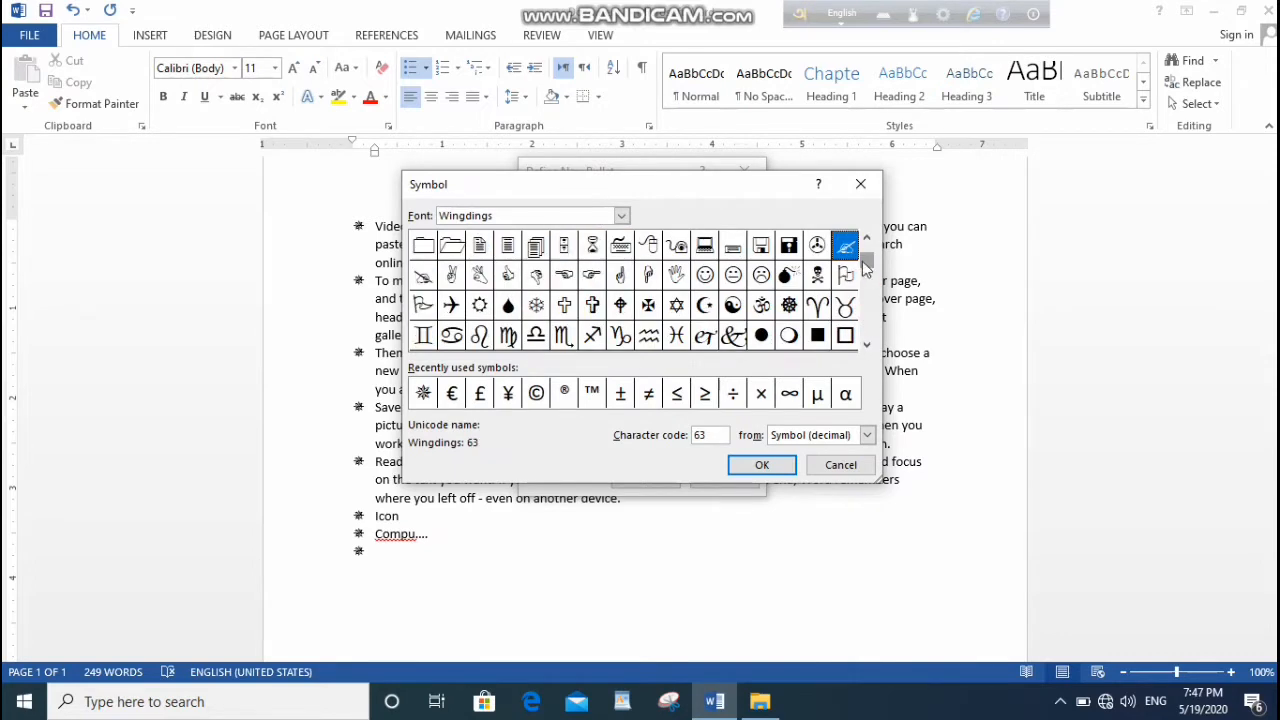
click(705, 249)
click(763, 465)
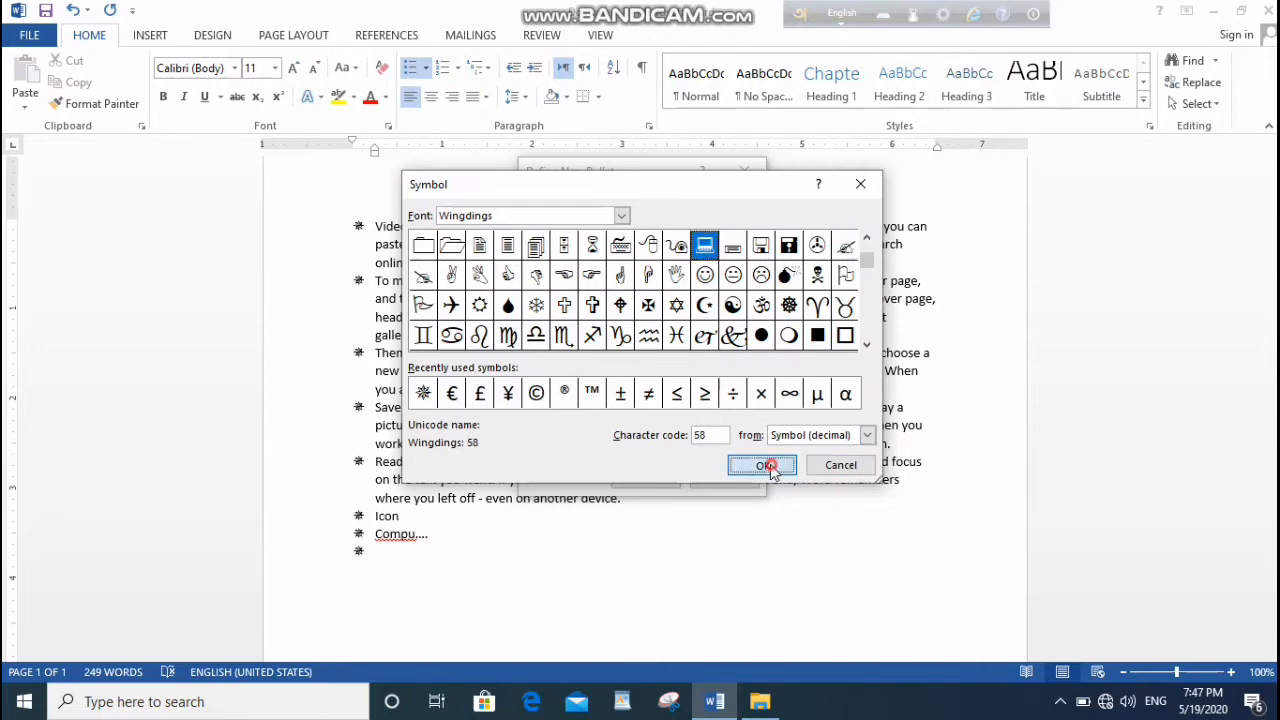
click(648, 478)
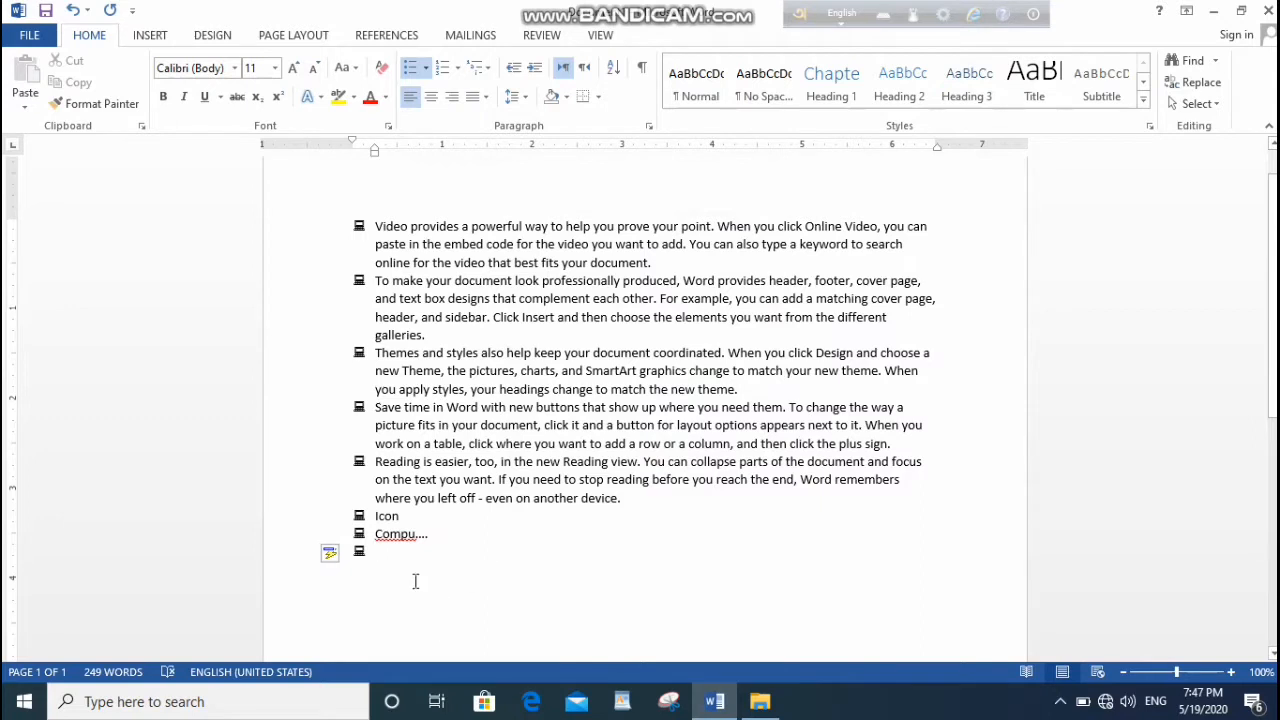
Step: Add the bullet items "Gougughdw" and "Jhiuhisd" at the end of the list, followed by an empty bullet
text(gougughdw)
key(Return)
text(jhiuhisd)
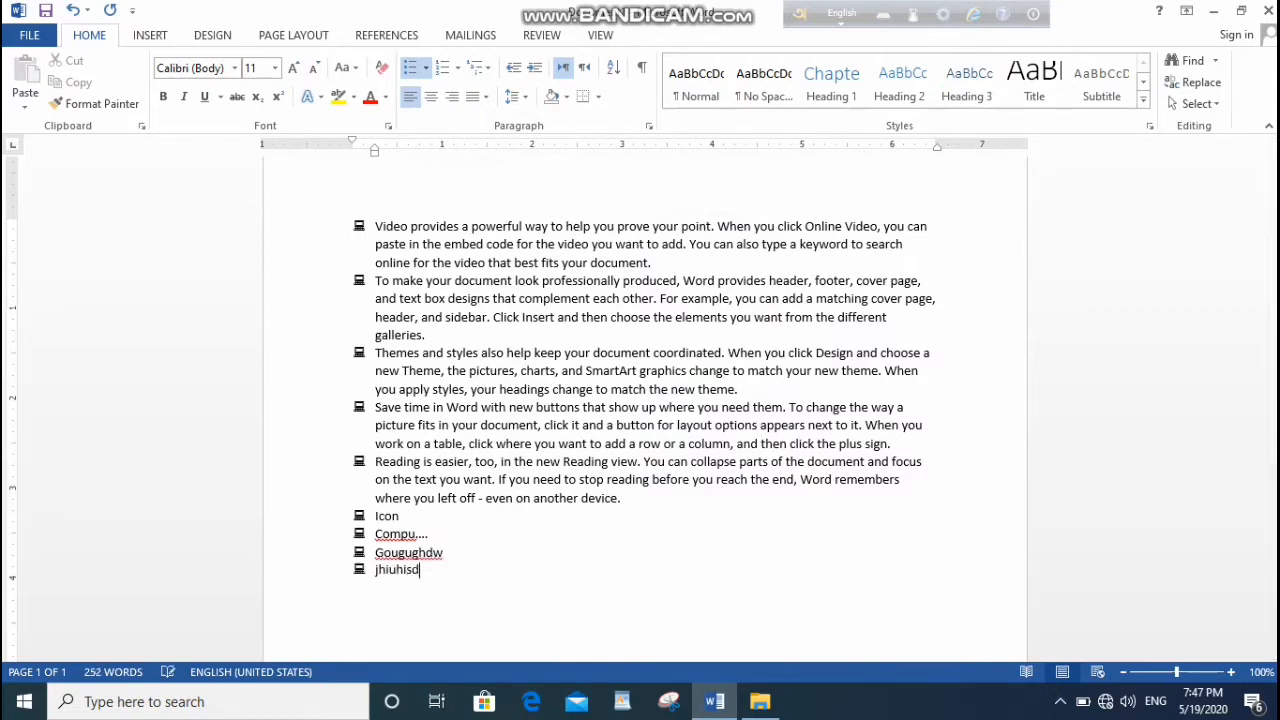
key(Return)
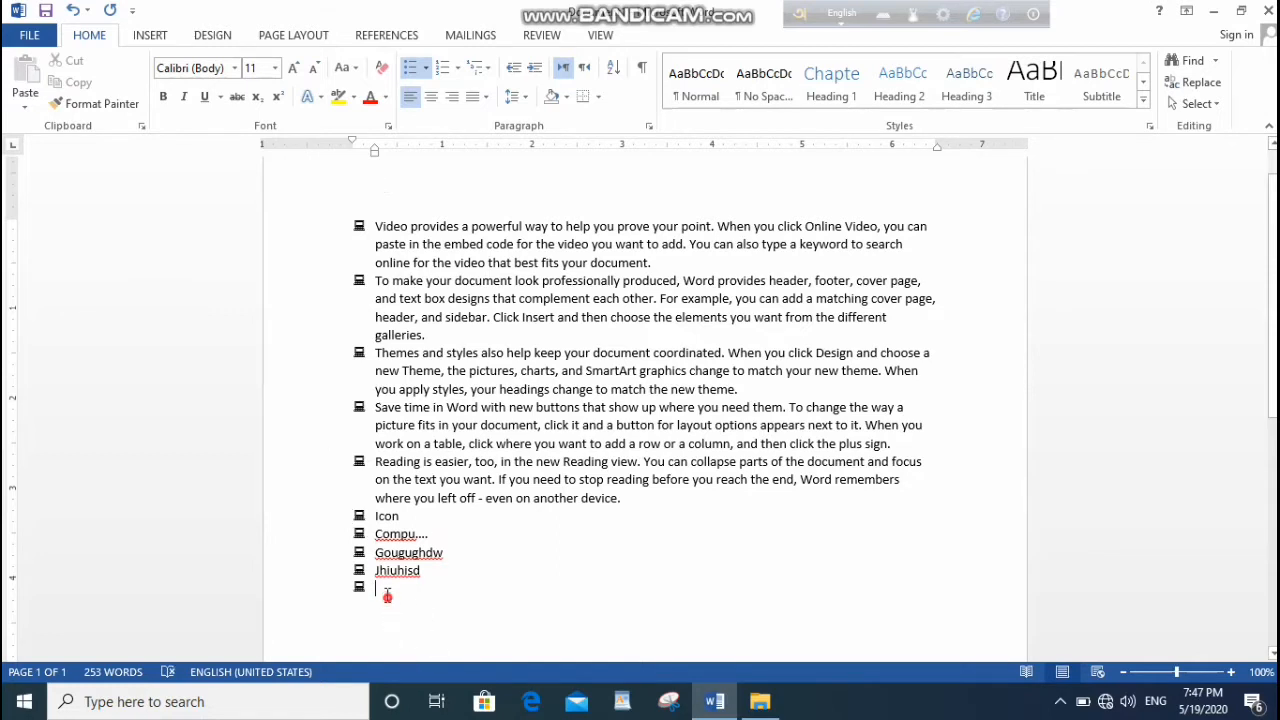
drag(383, 591, 400, 160)
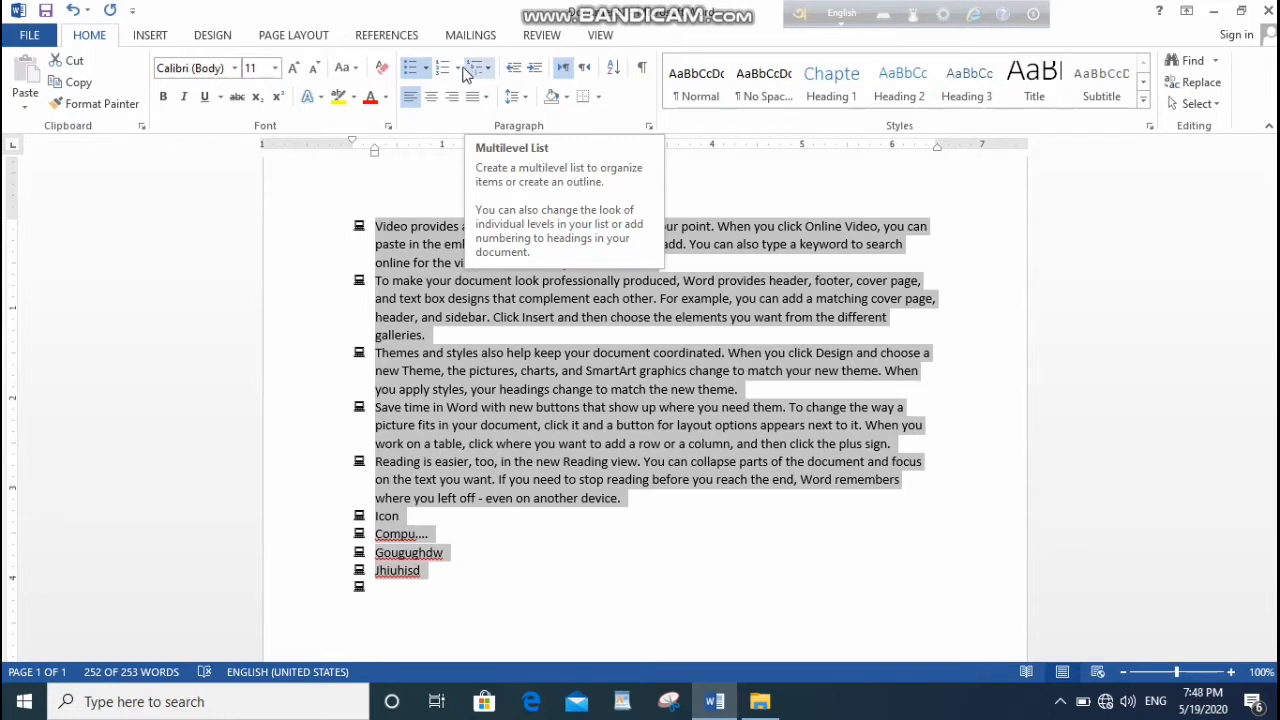
click(458, 70)
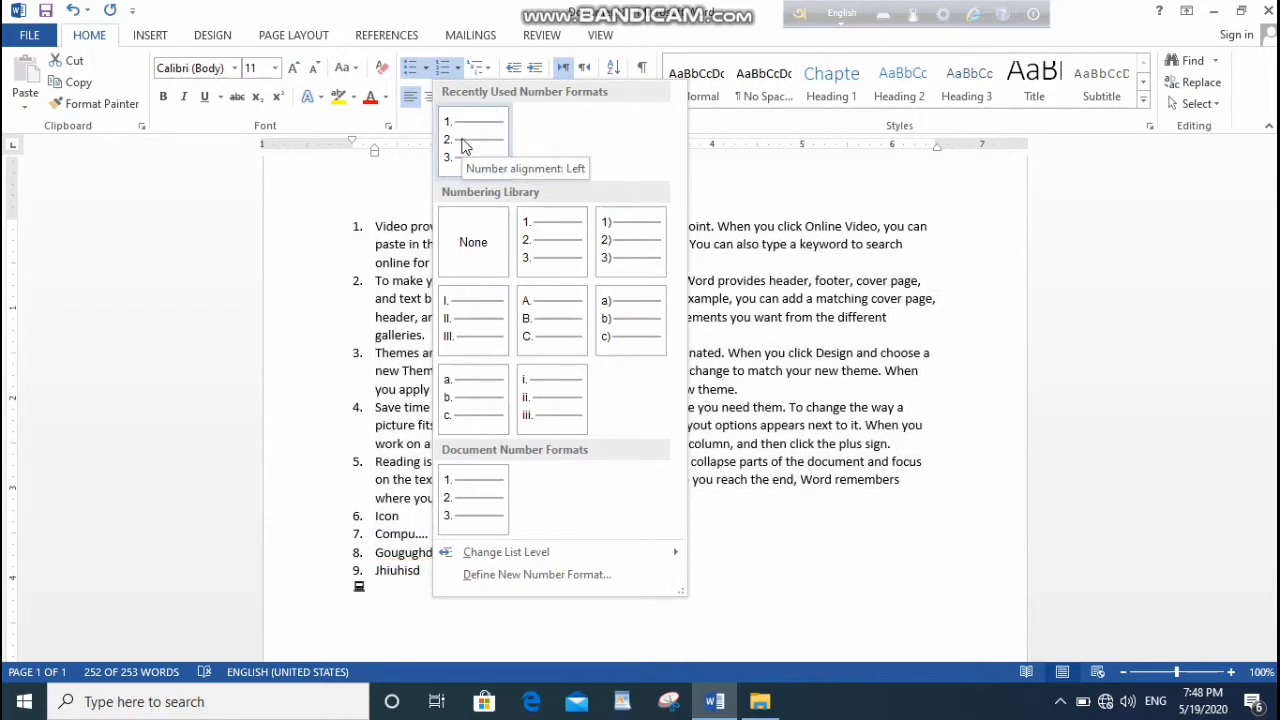
click(374, 604)
Step: Convert all list items except the last empty bullet to 1. 2. 3. numbering
drag(379, 600, 350, 205)
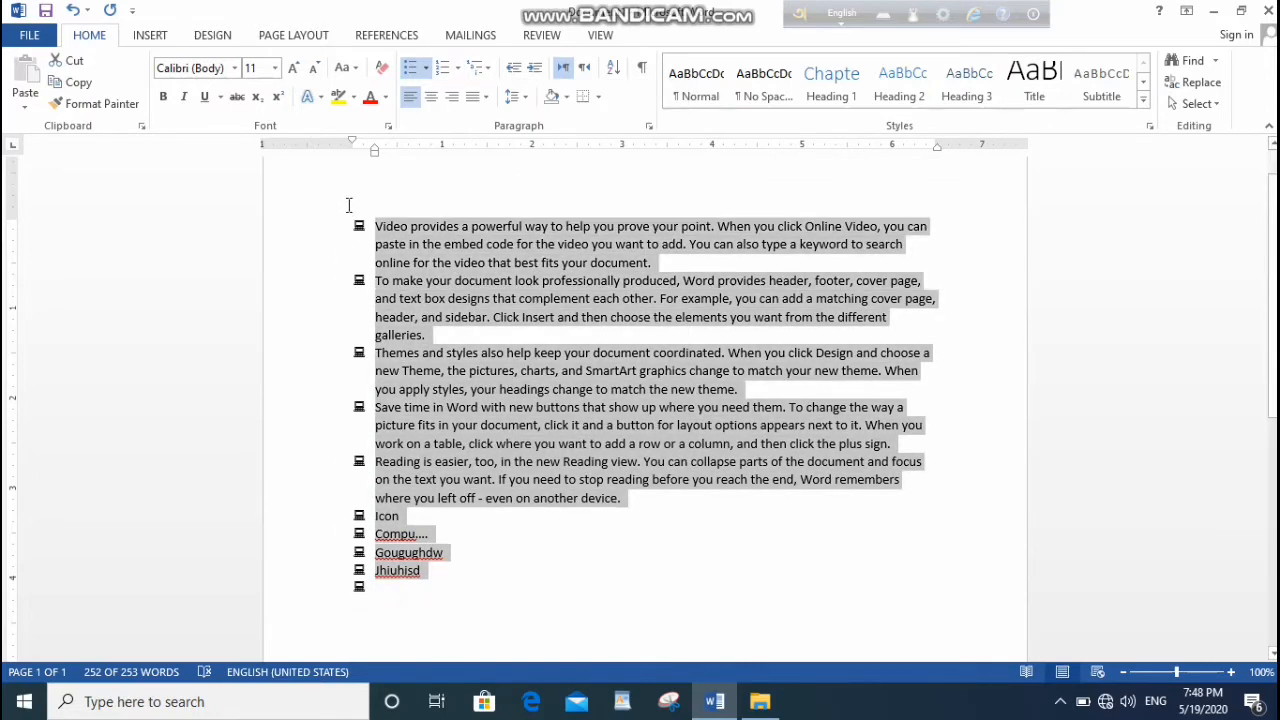
click(457, 67)
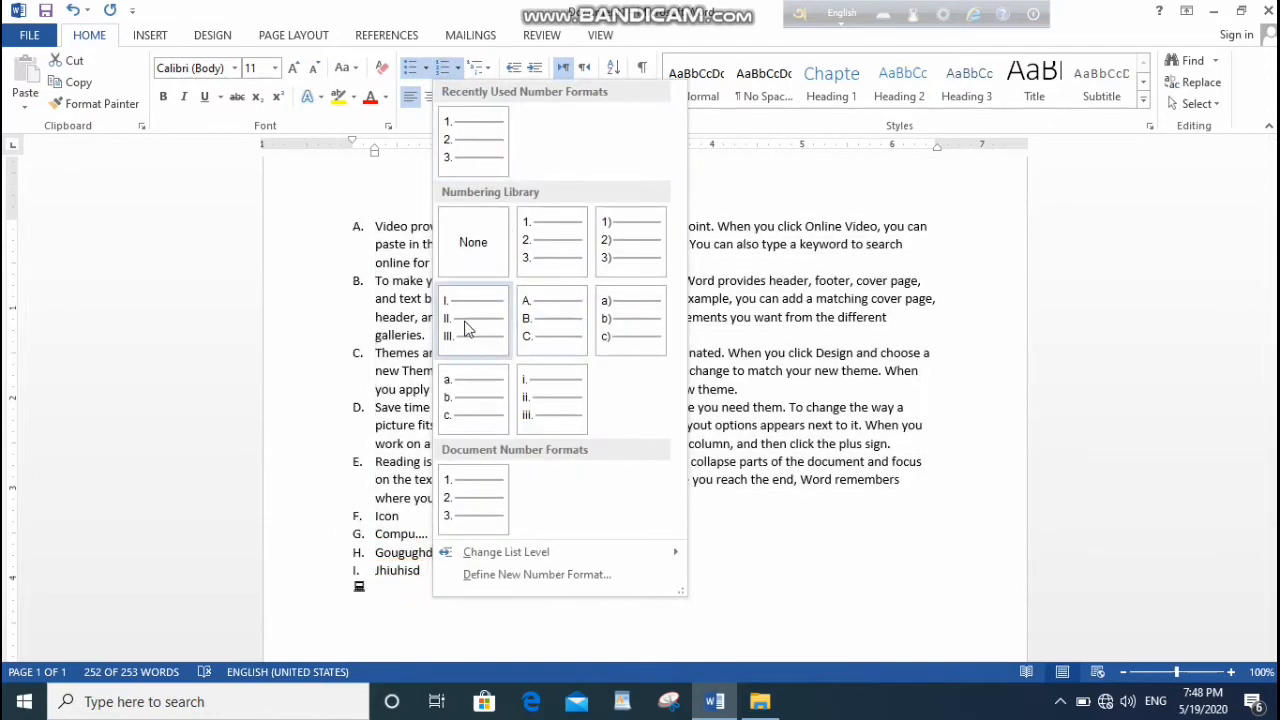
click(474, 148)
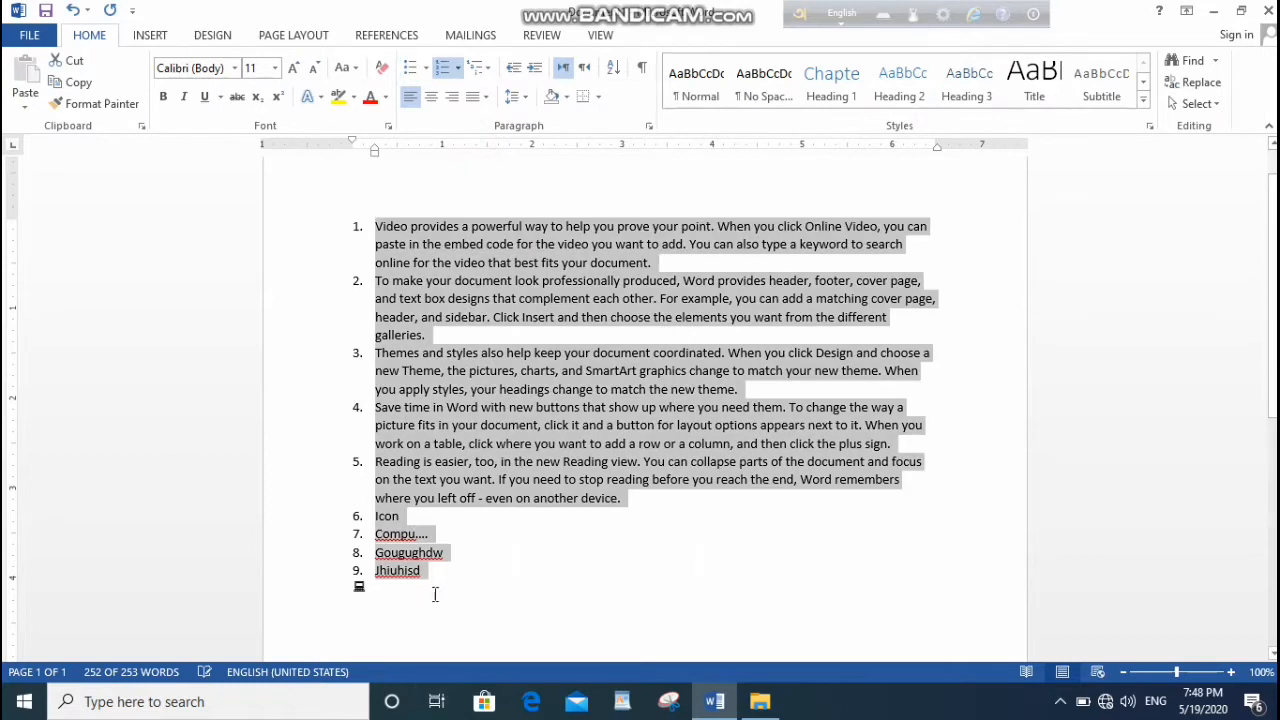
Step: Add the numbered items "U8ur8f", "Iiujfu" and "Ugdfe" after "Jhiuhisd", followed by an empty numbered item
click(427, 571)
key(Return)
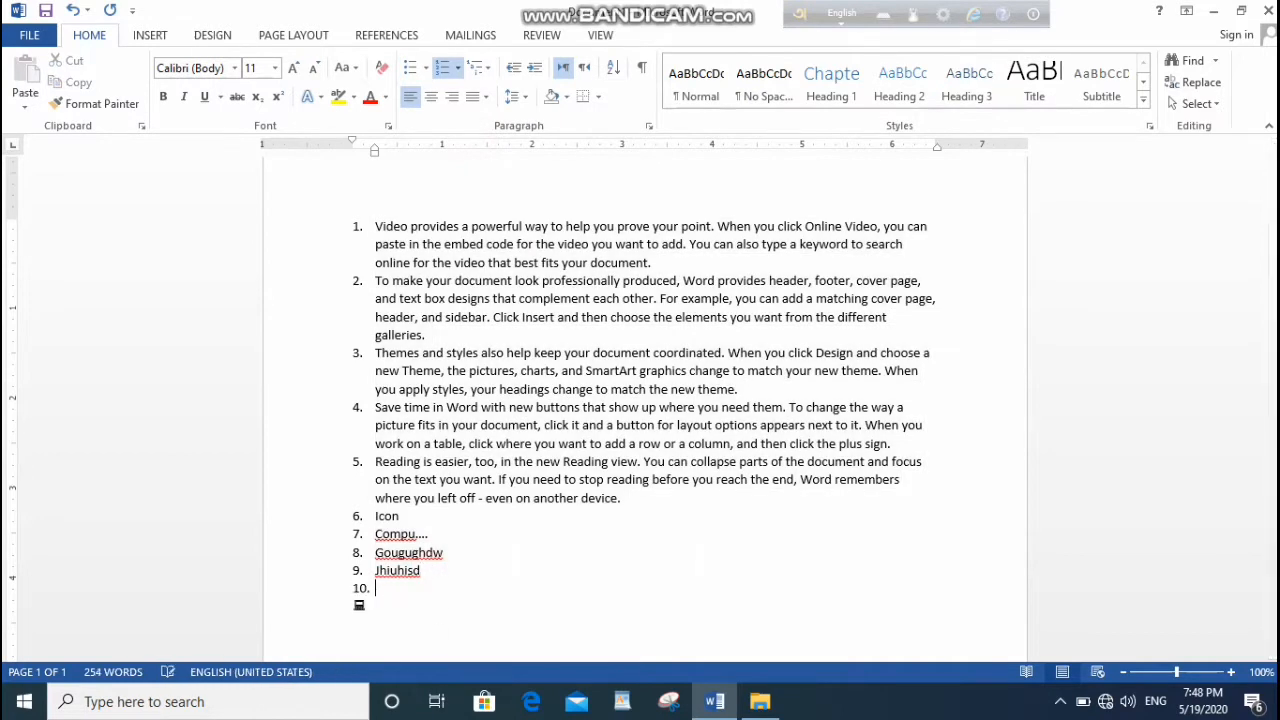
text(U8ur8f)
key(Return)
text(iiujfu)
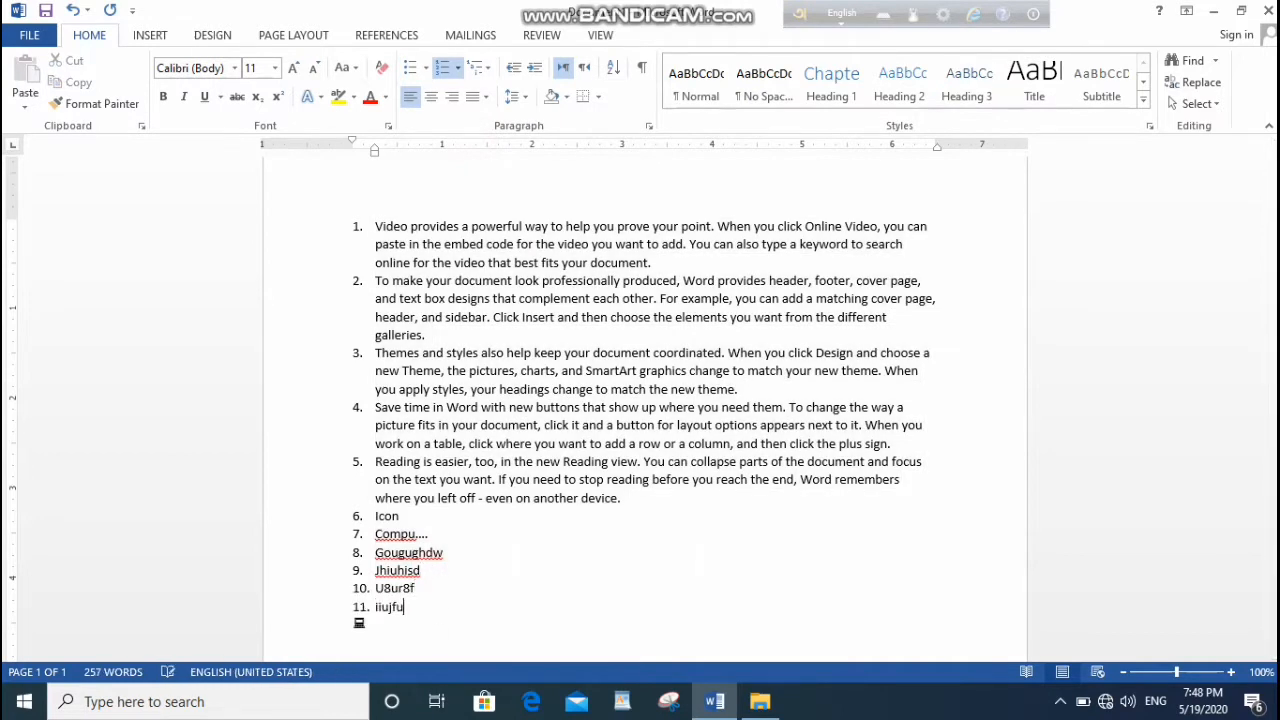
key(Return)
text(ugdfe)
key(Return)
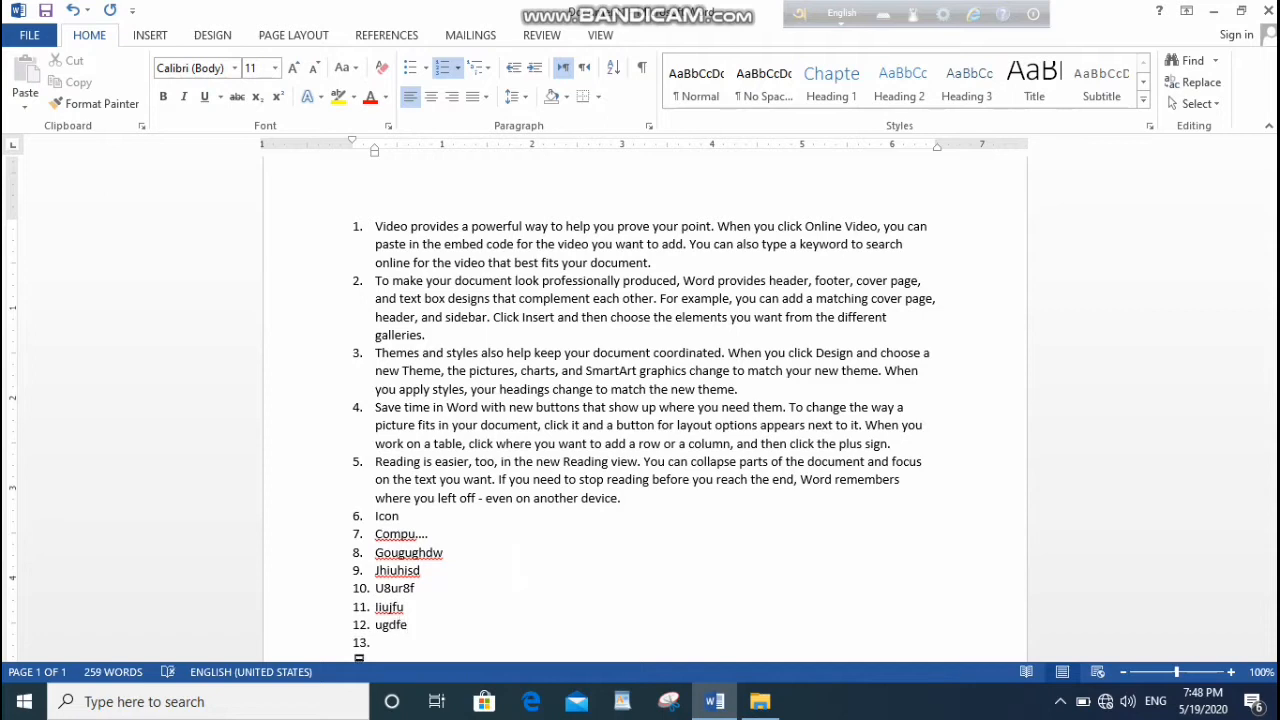
Step: Continue the numbered list with the items "Jf87cr", "Ijewfu", "Ijhf7w2" and "ijif"
text(jf87cr)
key(Return)
text(ijewfu)
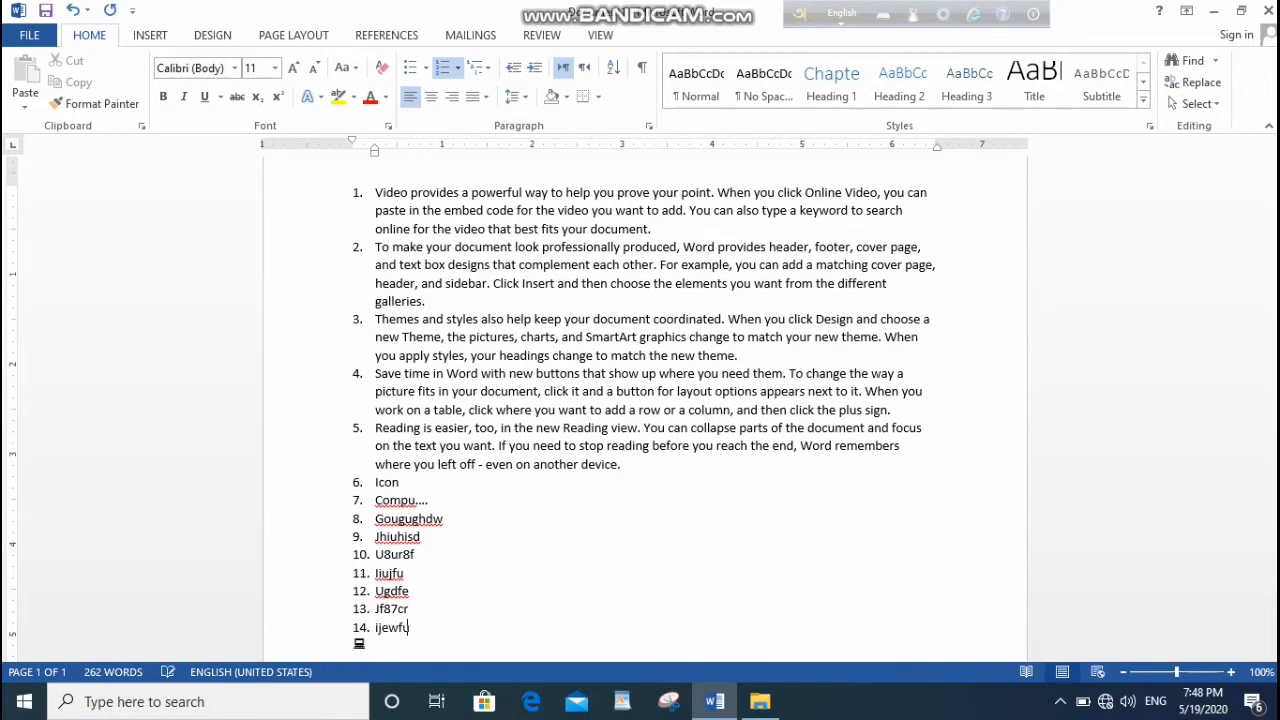
key(Return)
text(Ijhf7w2)
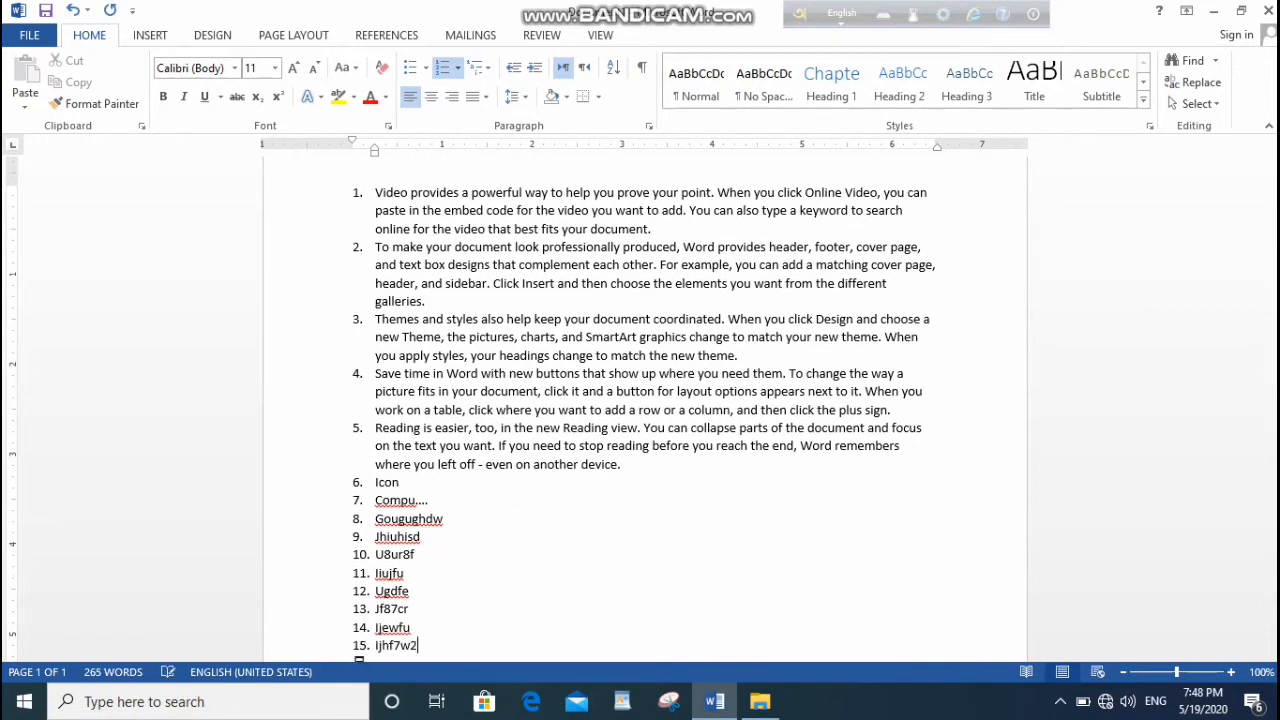
key(Return)
text(if)
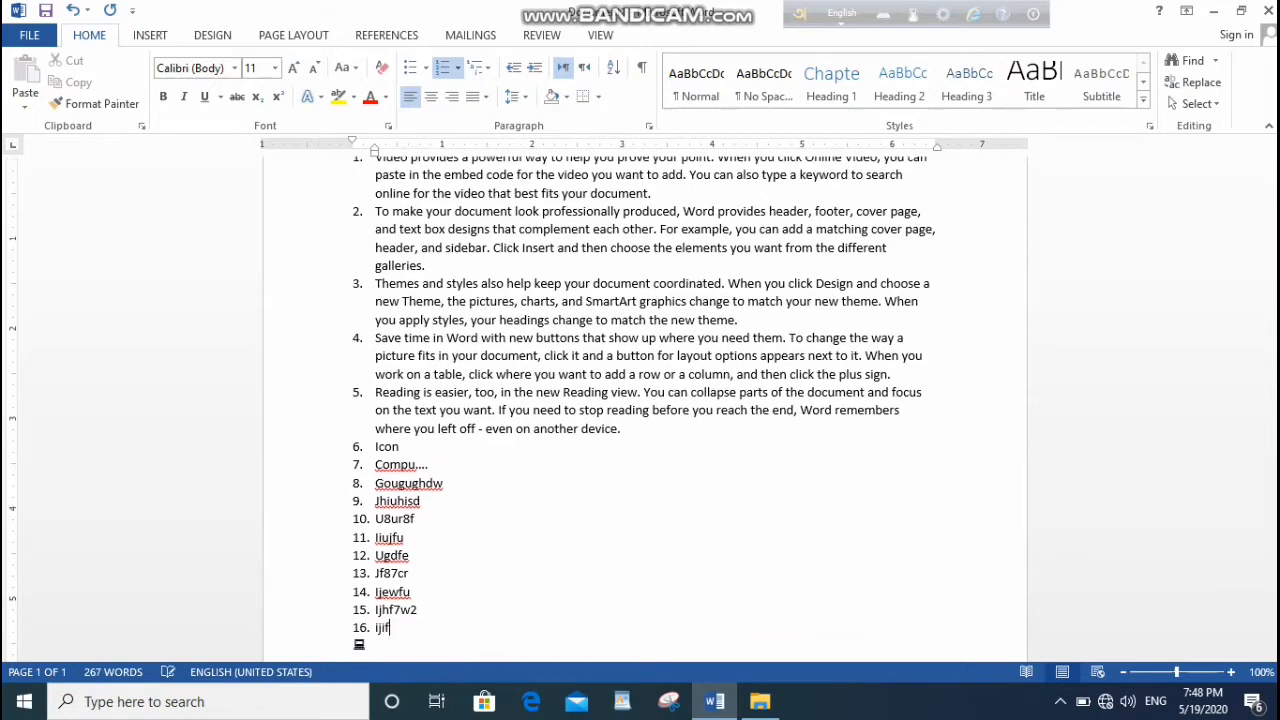
Step: Change the list's number format to 1) 2) 3) and check the numbering through the document
click(459, 68)
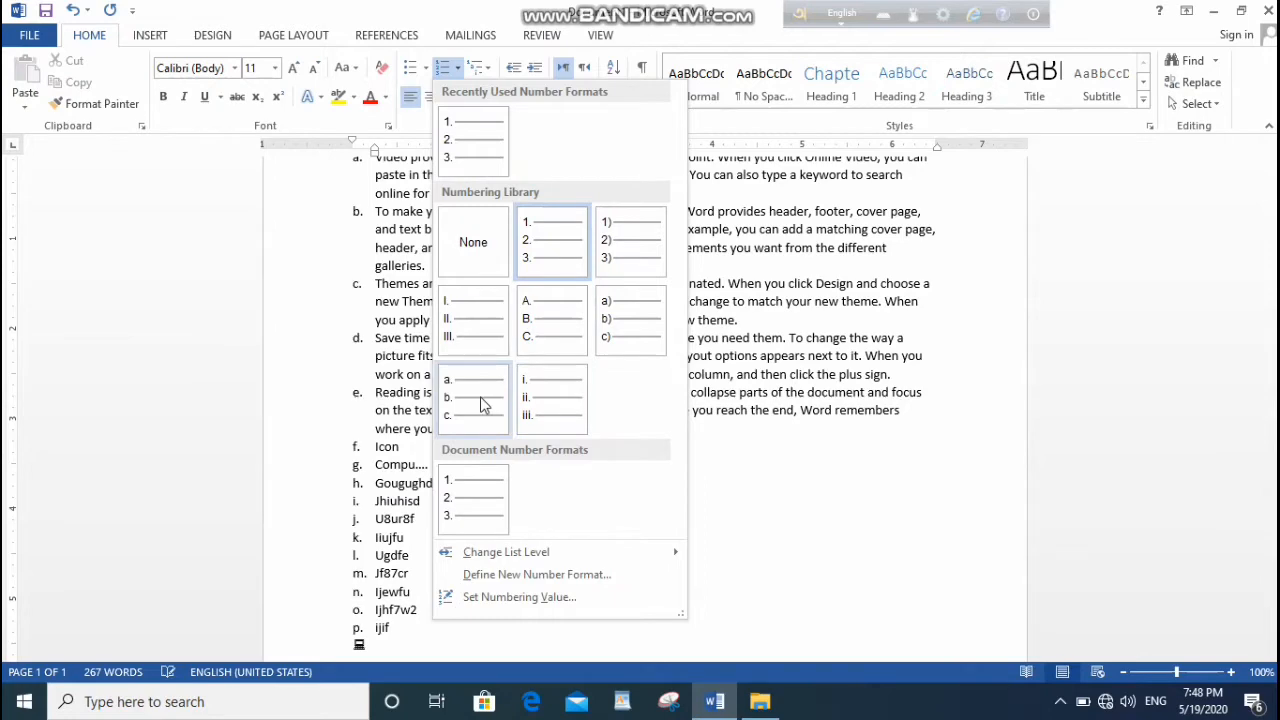
click(631, 256)
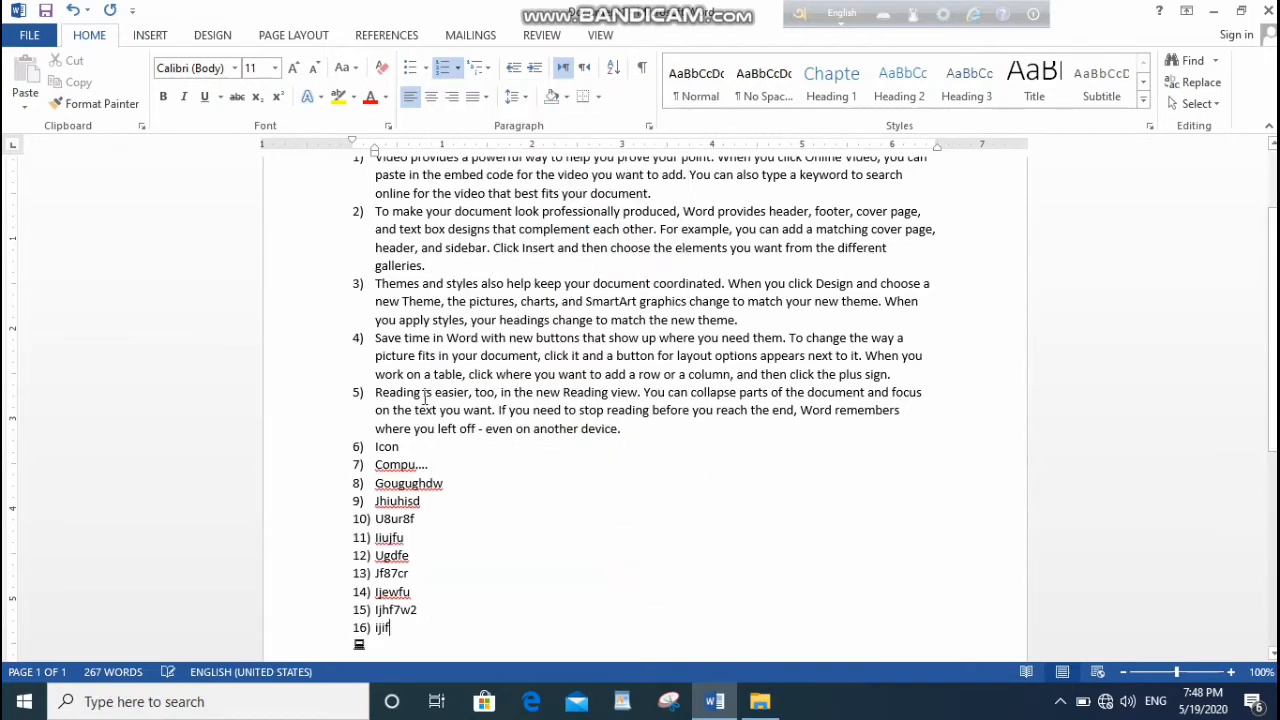
scroll(432, 459, down, 2)
scroll(432, 459, up, 5)
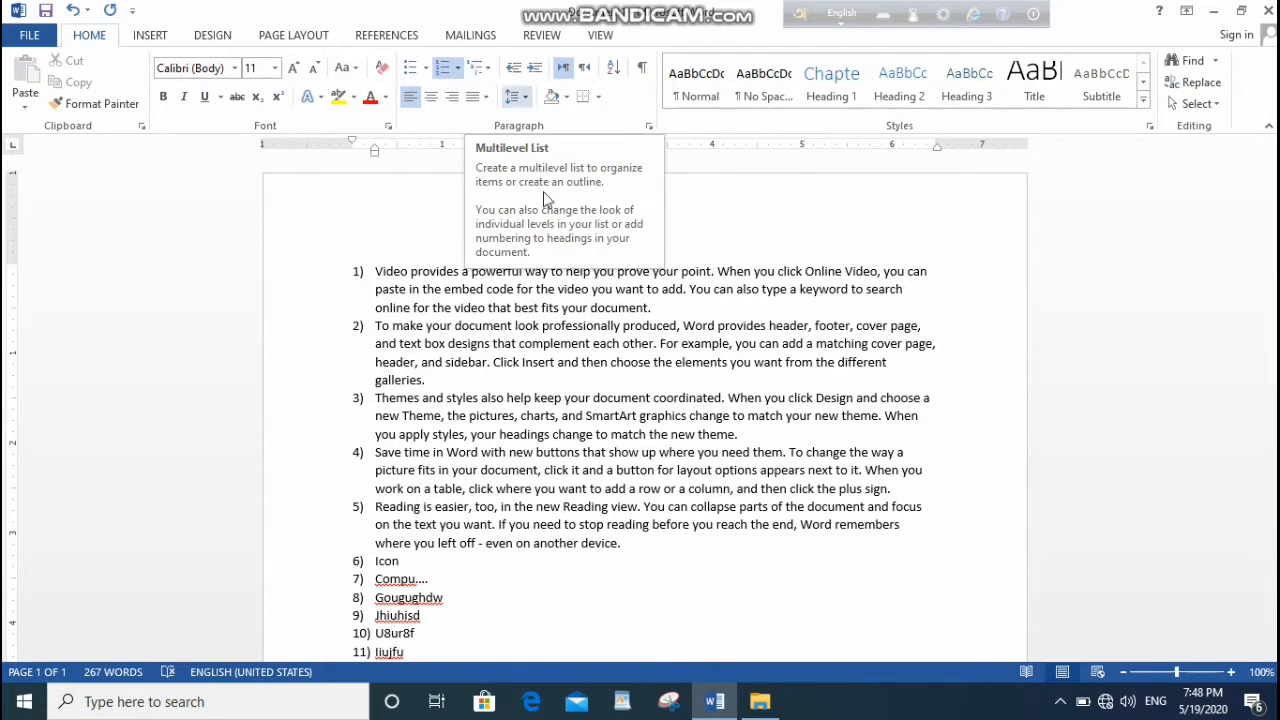
Step: Select all numbered items from "ijif" up to the first paragraph and apply the Article I. / Section 1.01 multilevel list
scroll(424, 590, down, 3)
drag(424, 590, 480, 90)
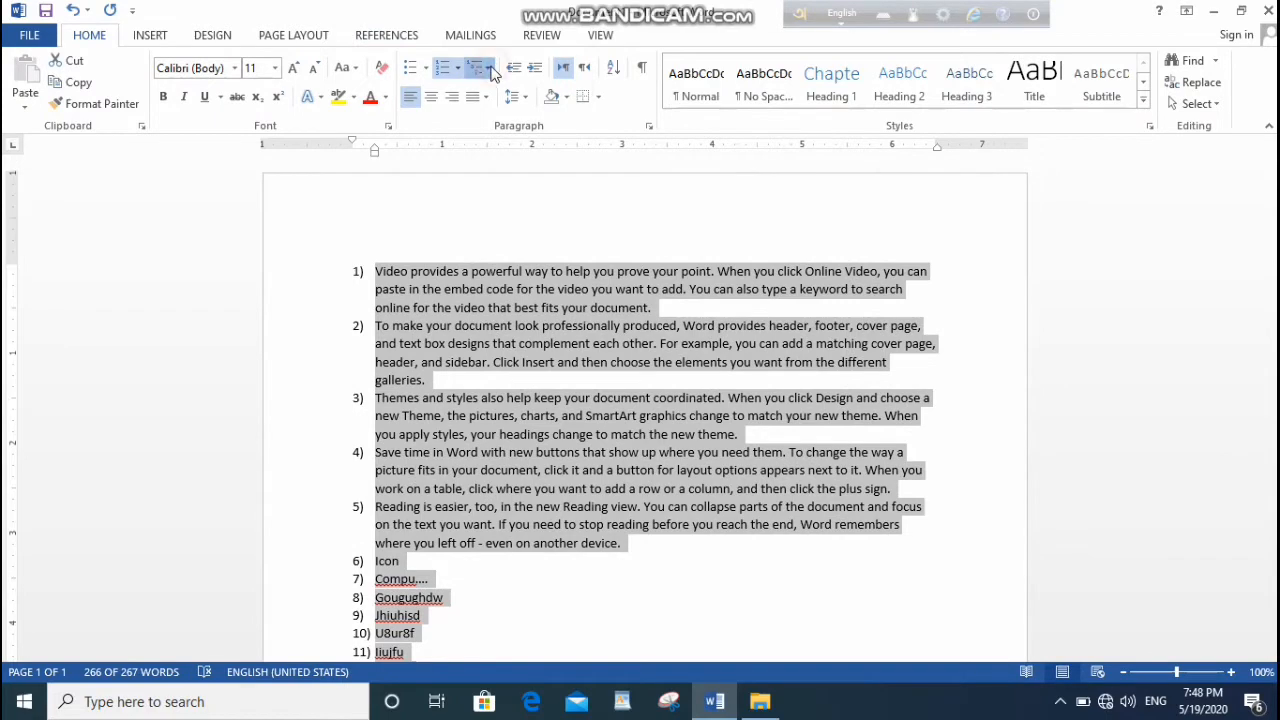
click(489, 69)
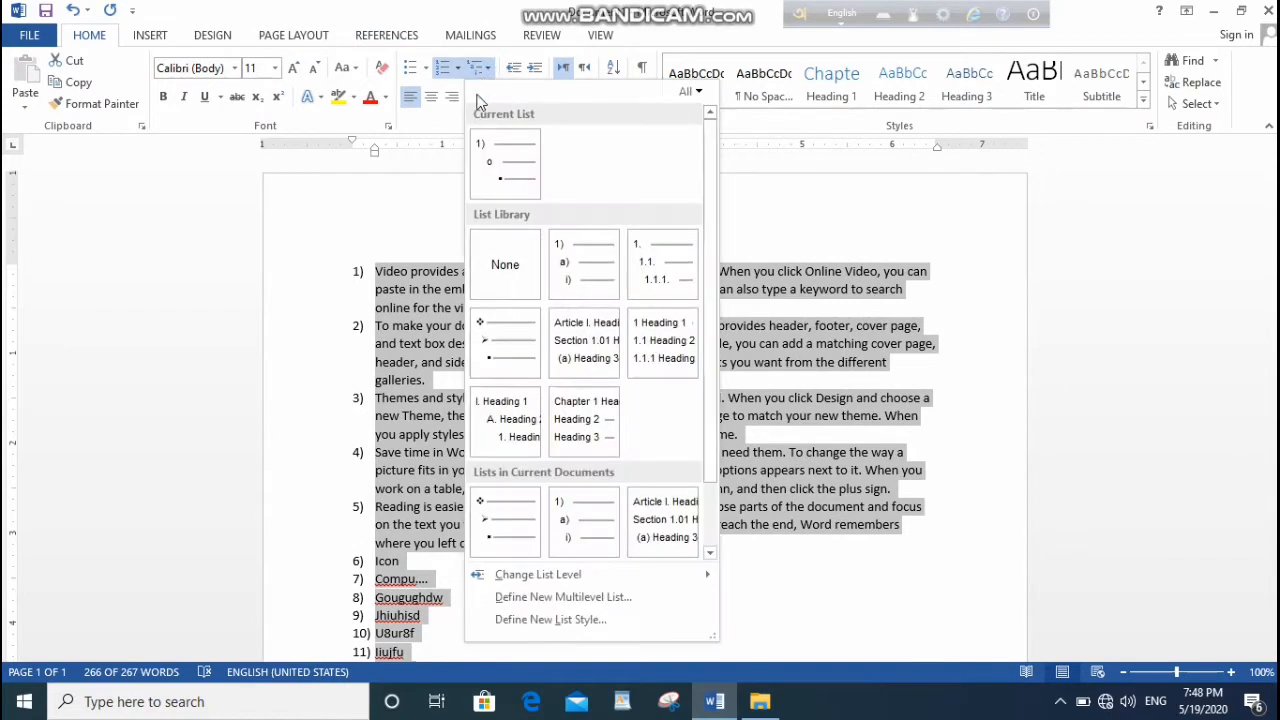
click(580, 355)
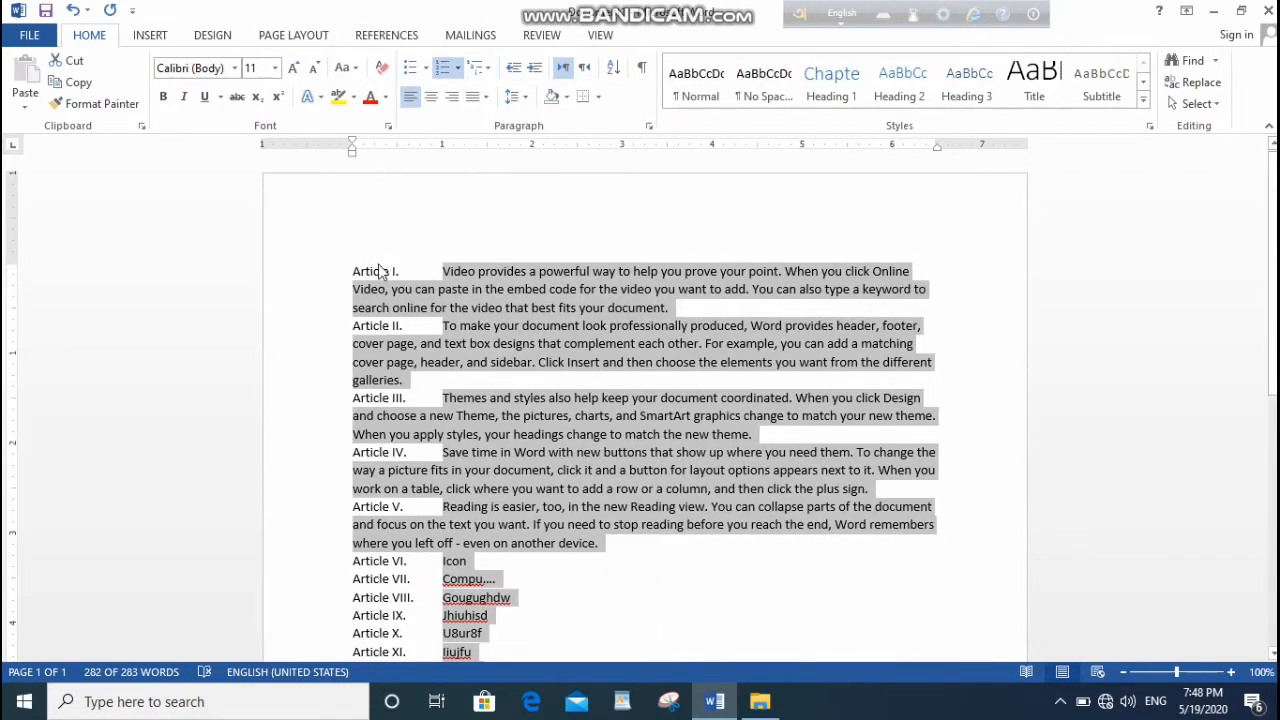
scroll(440, 450, down, 5)
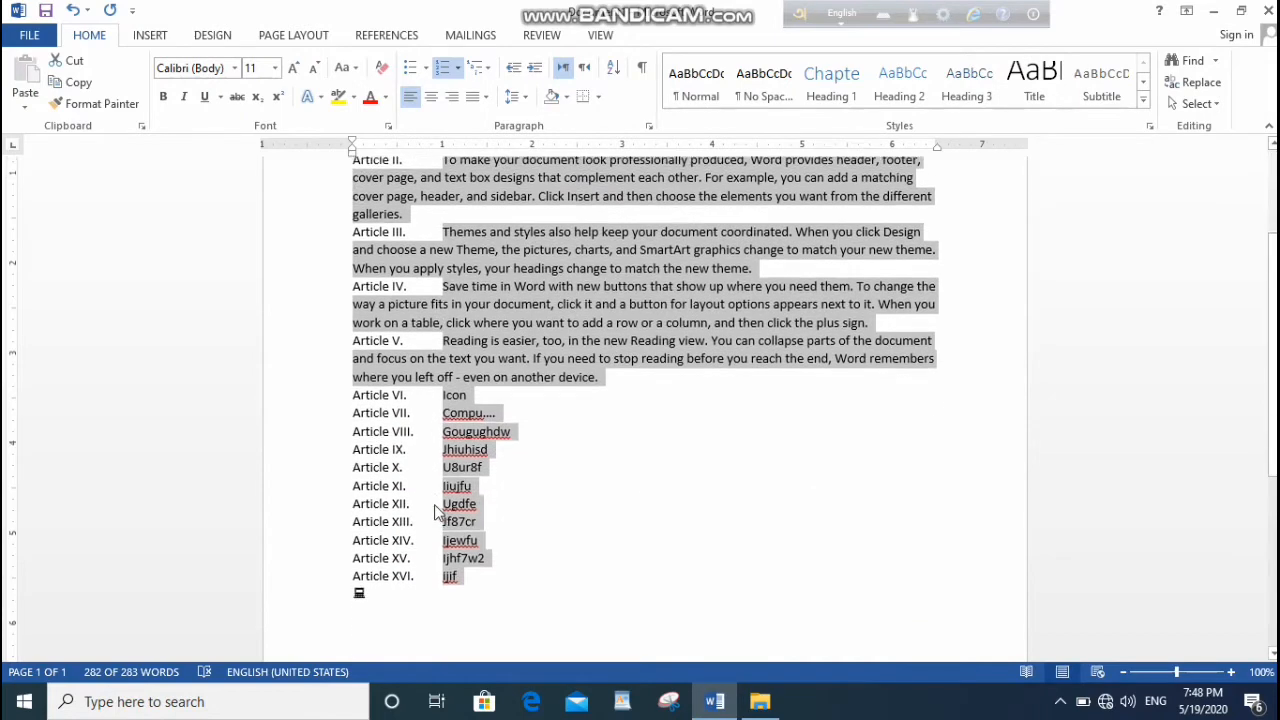
scroll(531, 420, up, 5)
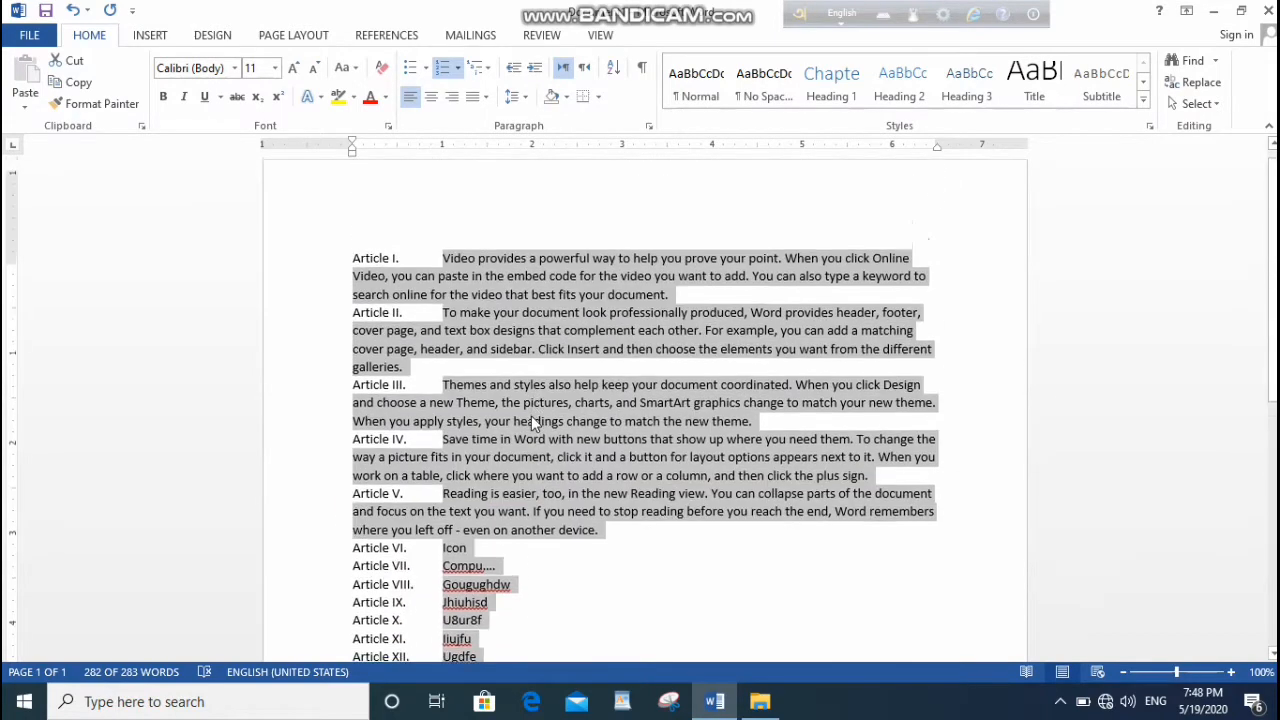
scroll(491, 600, down, 4)
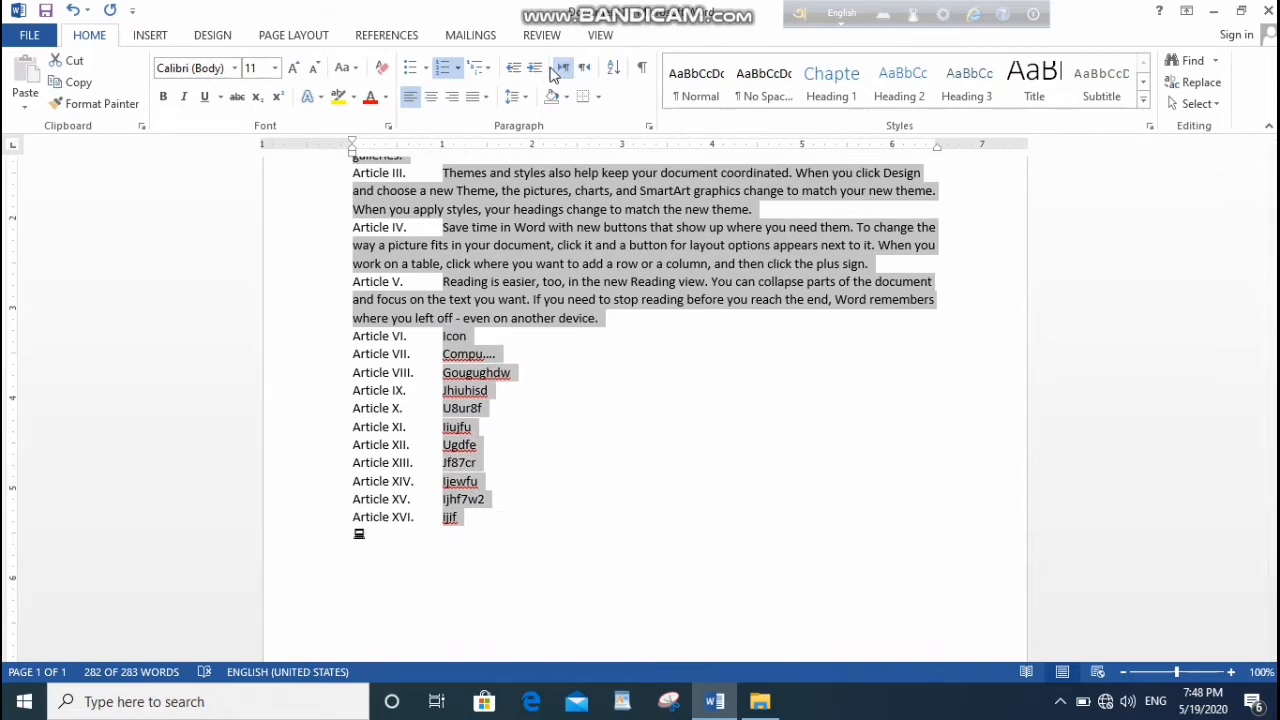
Step: Switch the selected items to the 1 Heading 1 / 1.1 Heading 2 / 1.1.1 Heading 3 multilevel list
click(490, 68)
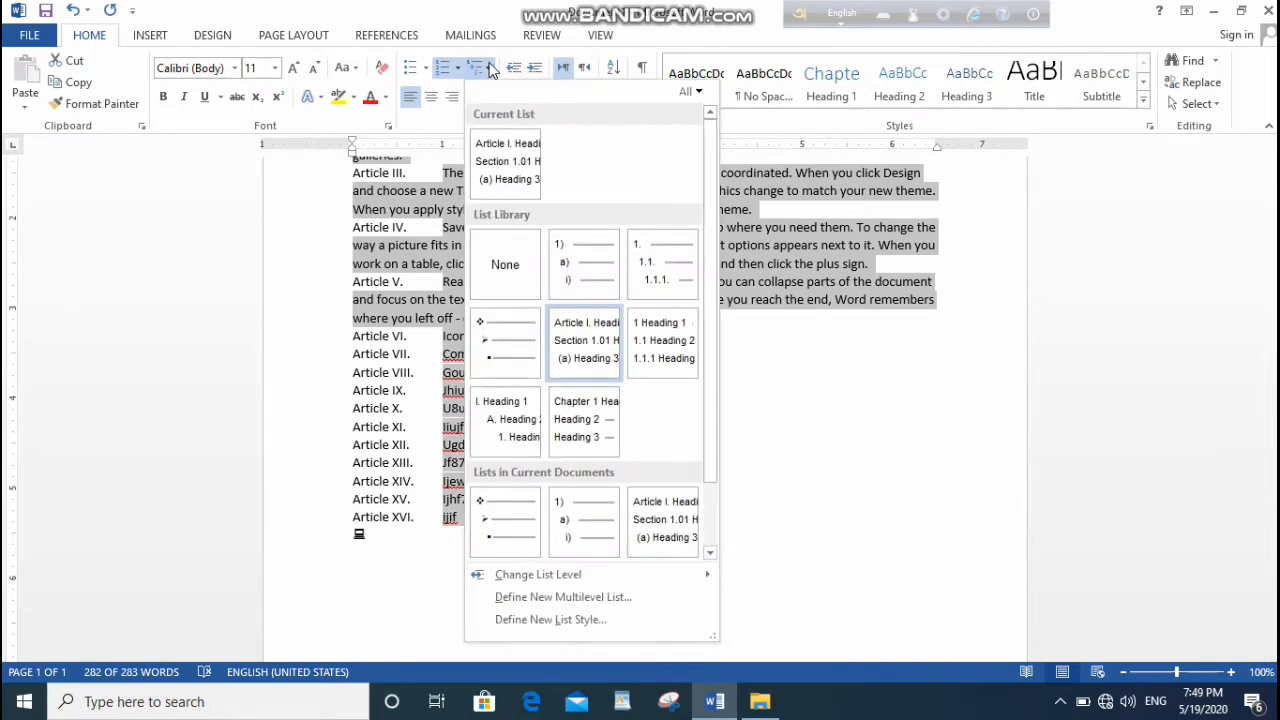
click(686, 364)
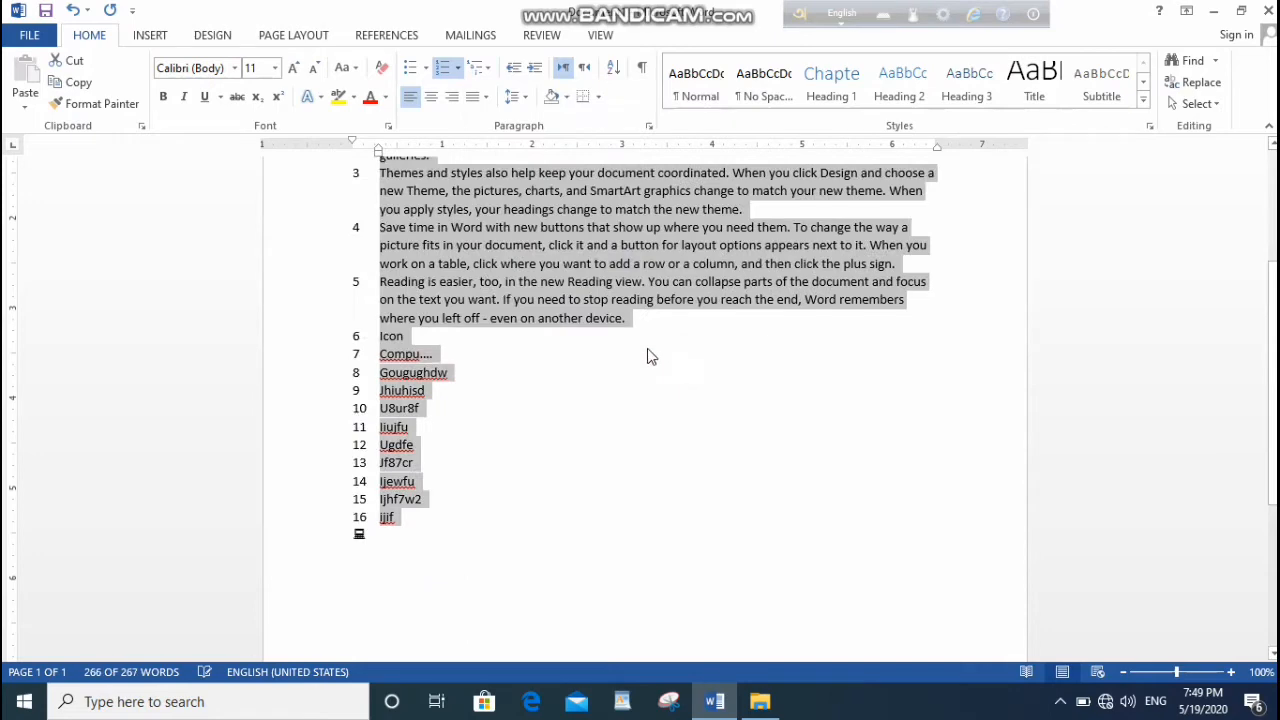
scroll(533, 480, up, 4)
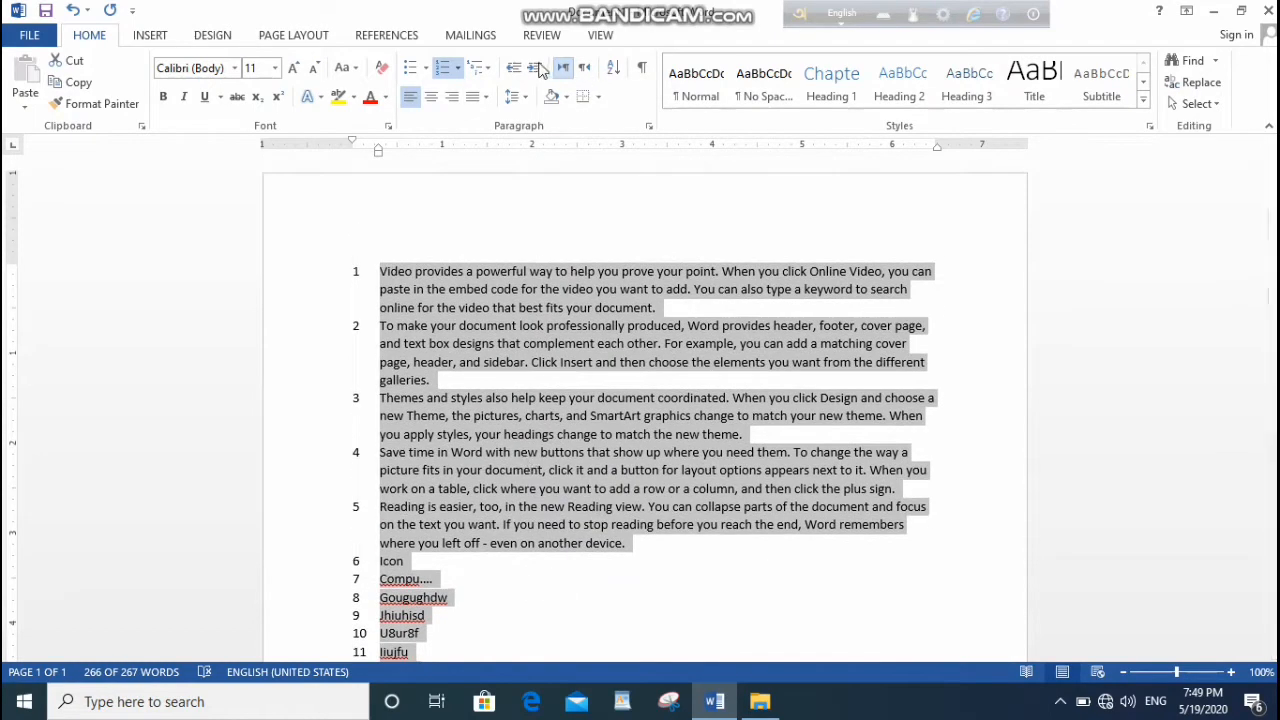
click(487, 70)
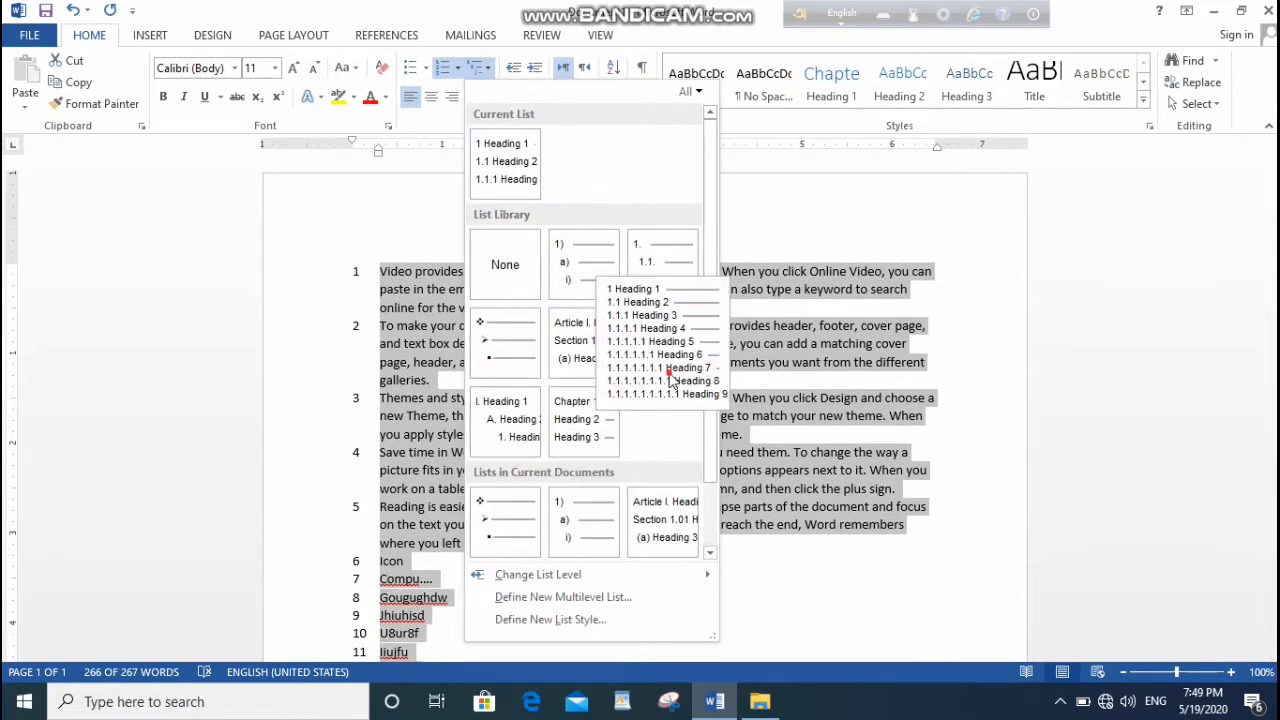
click(672, 380)
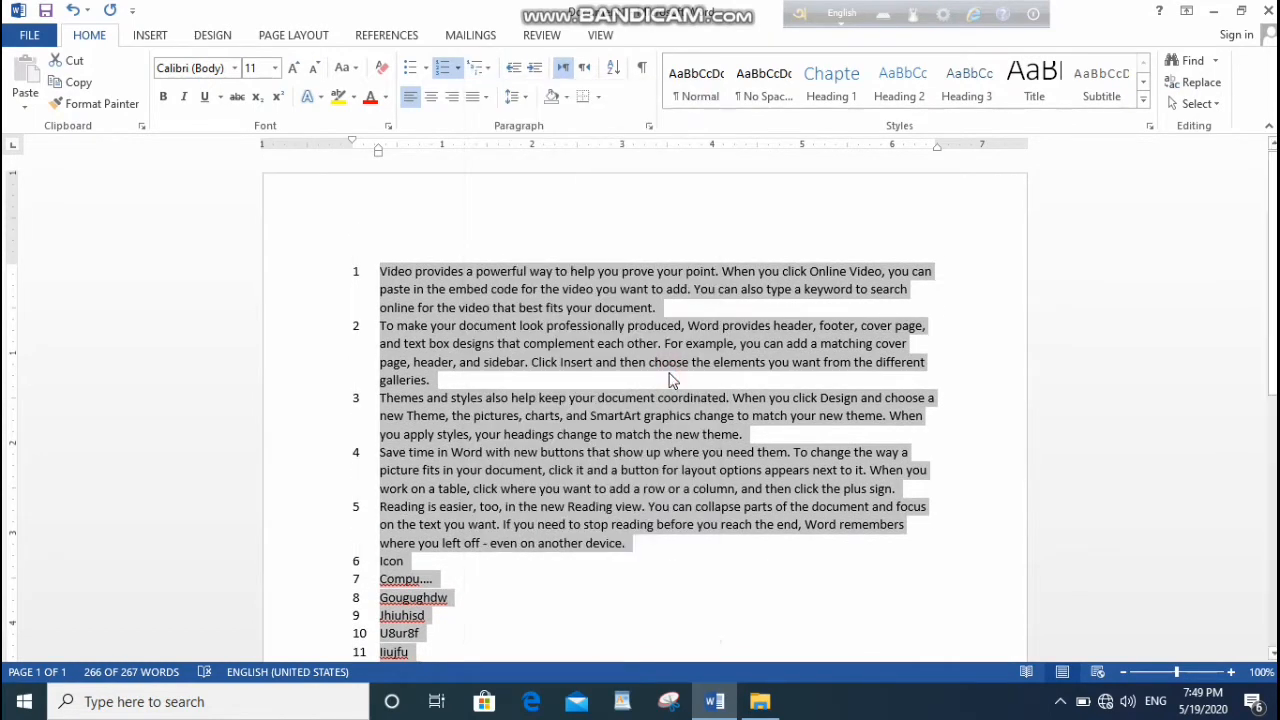
Step: Apply the Heading 1 style to the selected items and give them the Article I. / Section 1.01 multilevel numbering
click(883, 95)
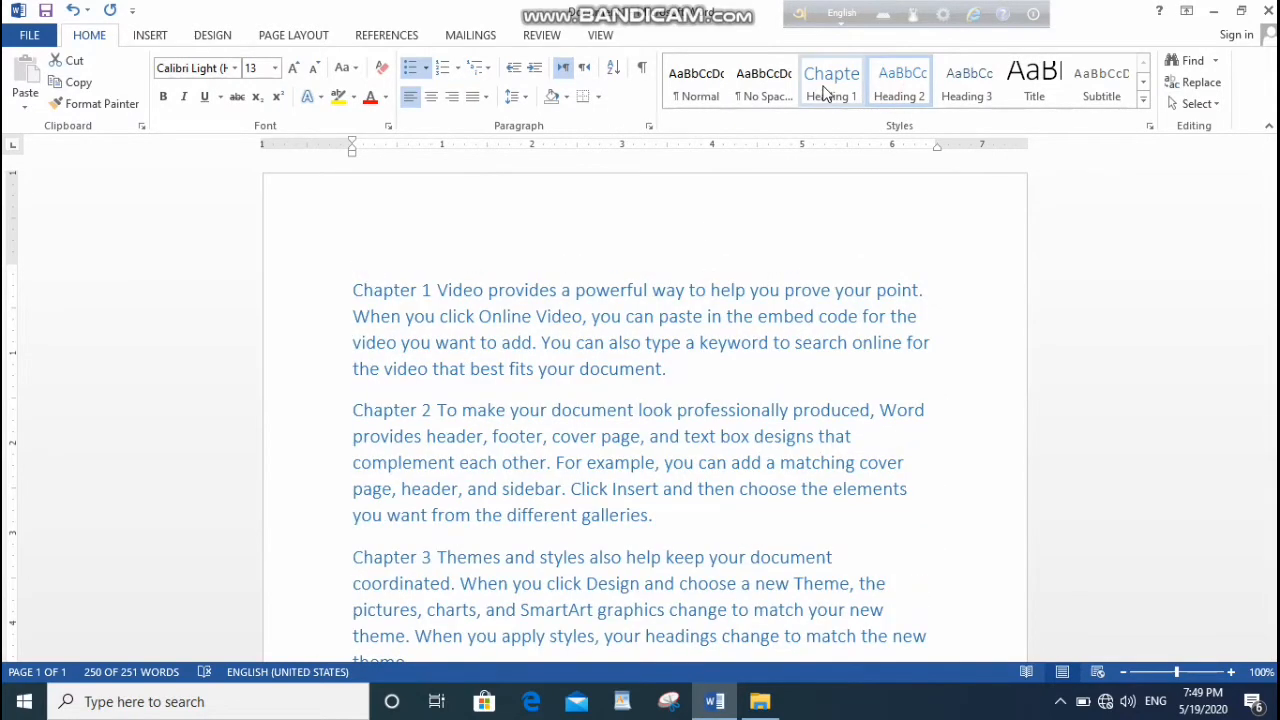
click(828, 94)
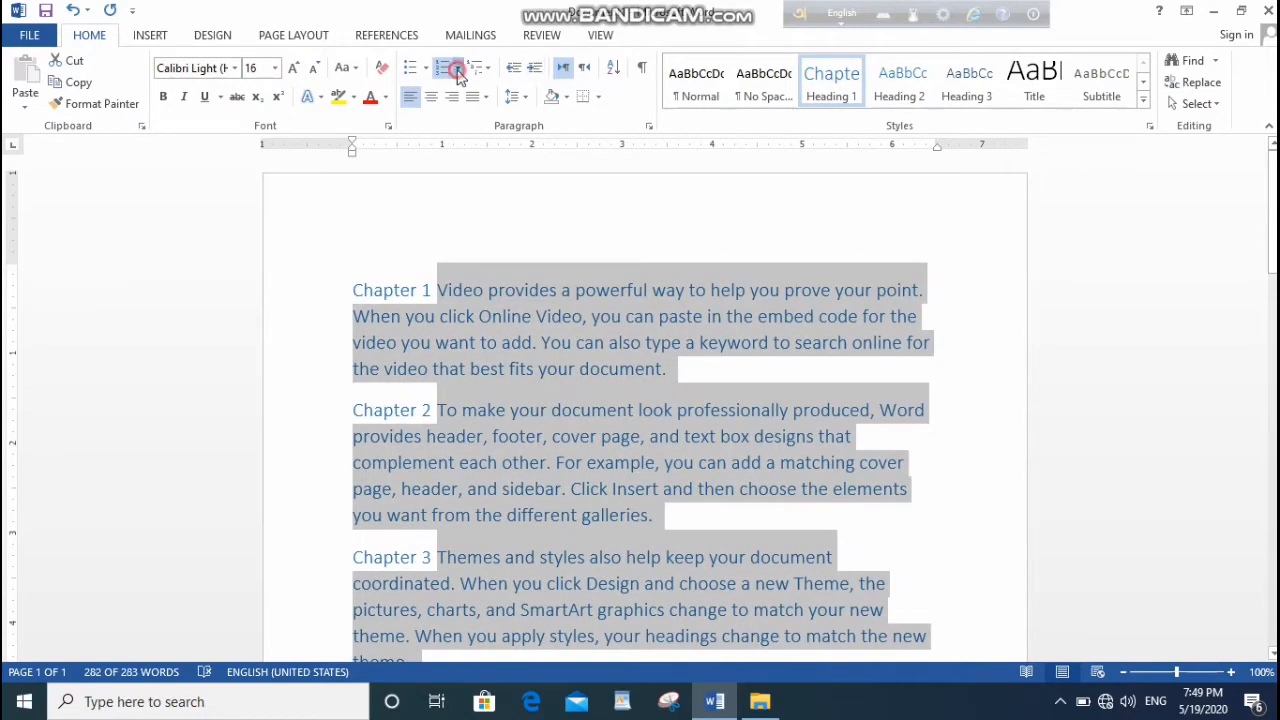
click(457, 67)
click(490, 70)
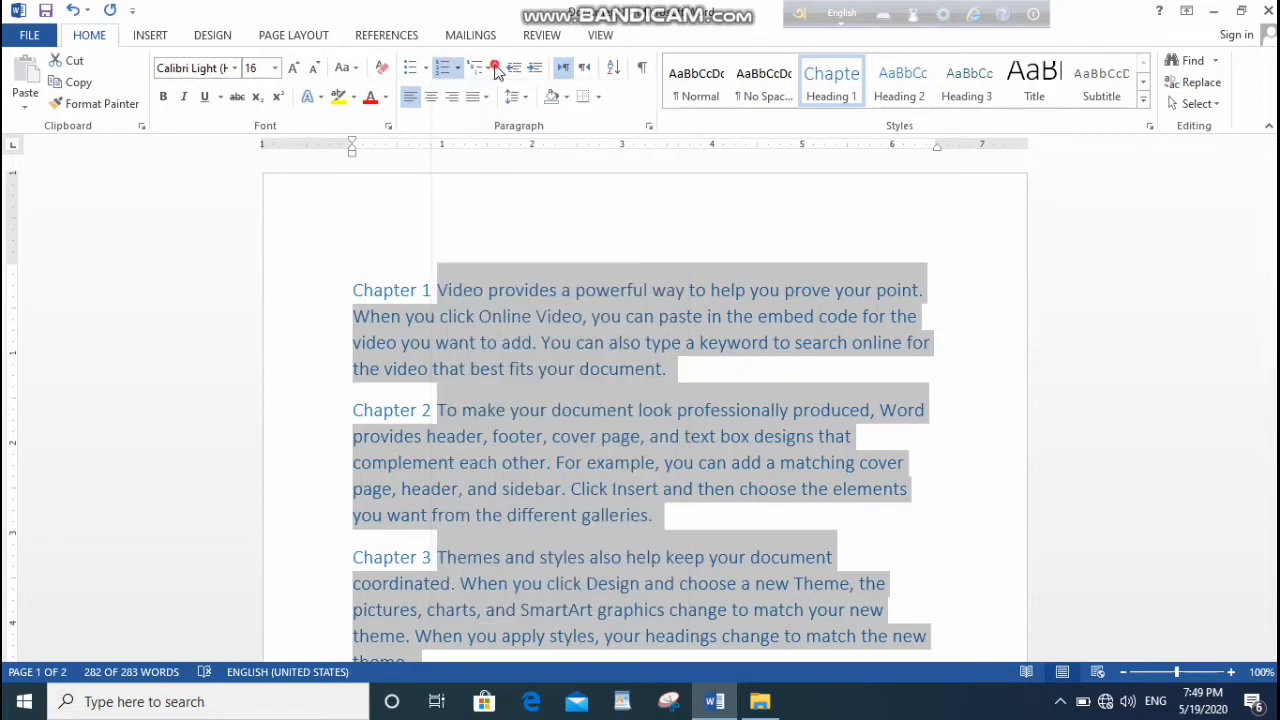
click(490, 70)
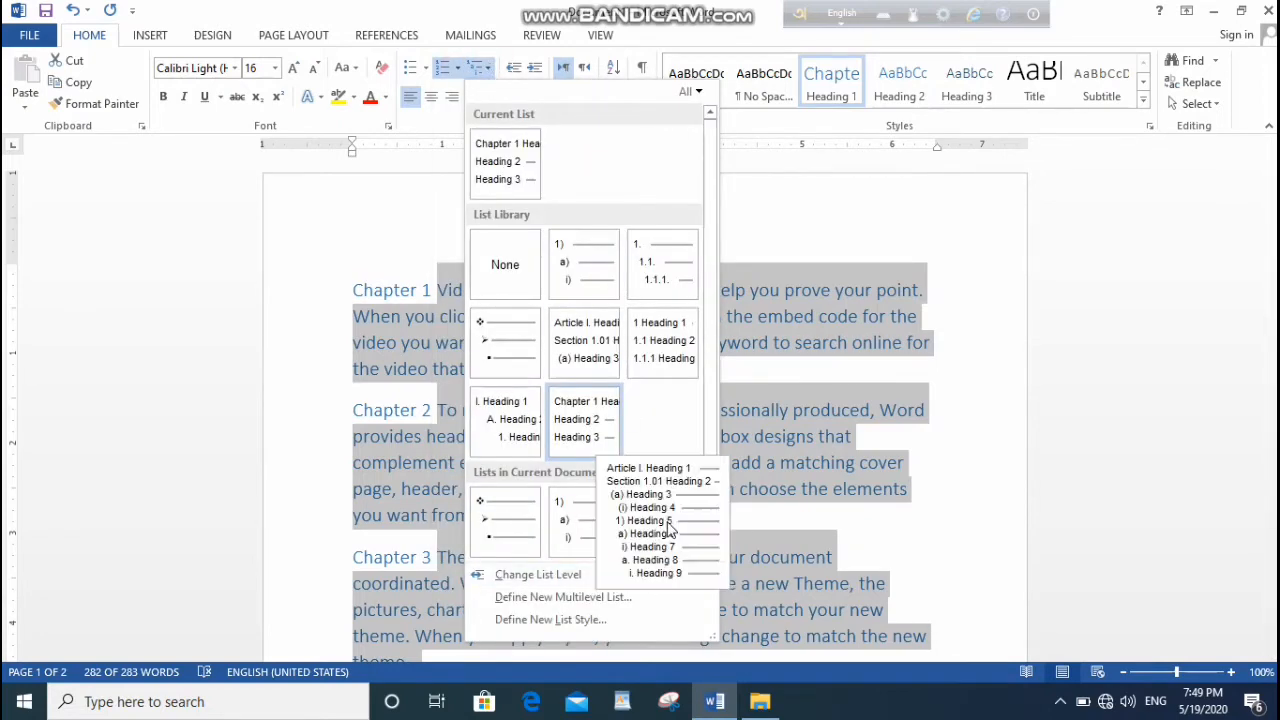
click(668, 521)
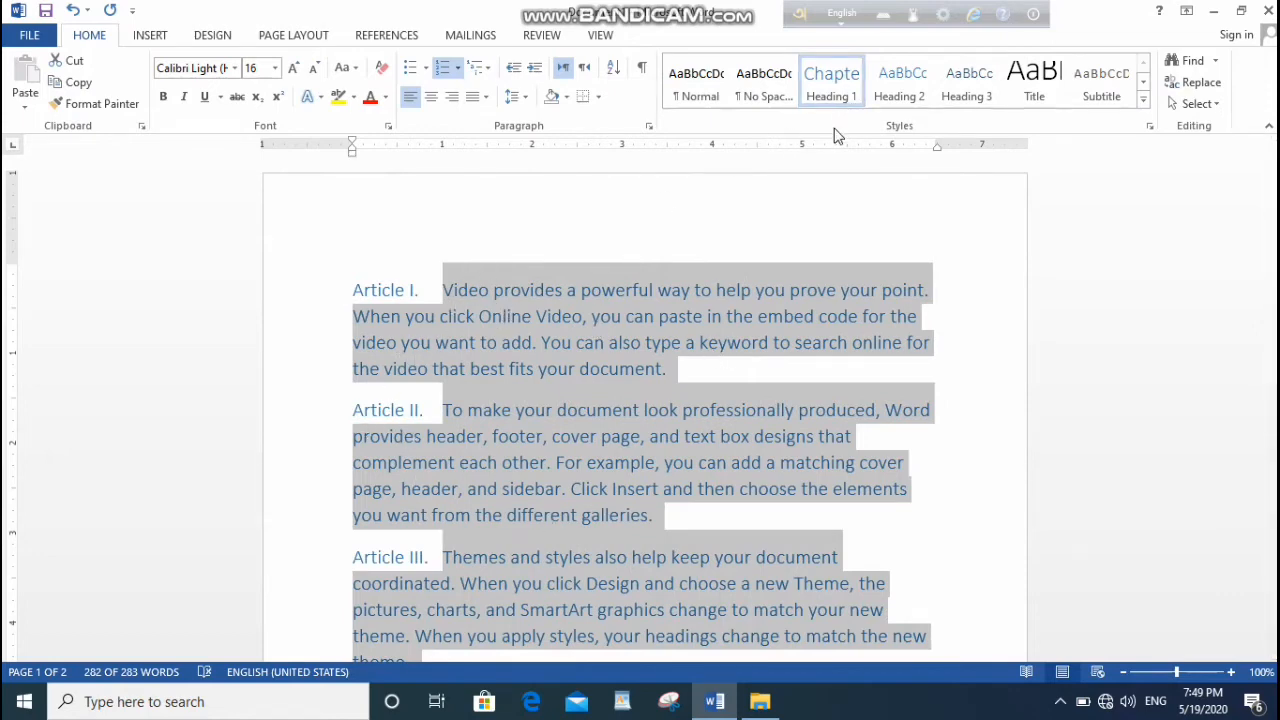
Step: Change the selected headings to the 1) a) i) multilevel list
click(478, 67)
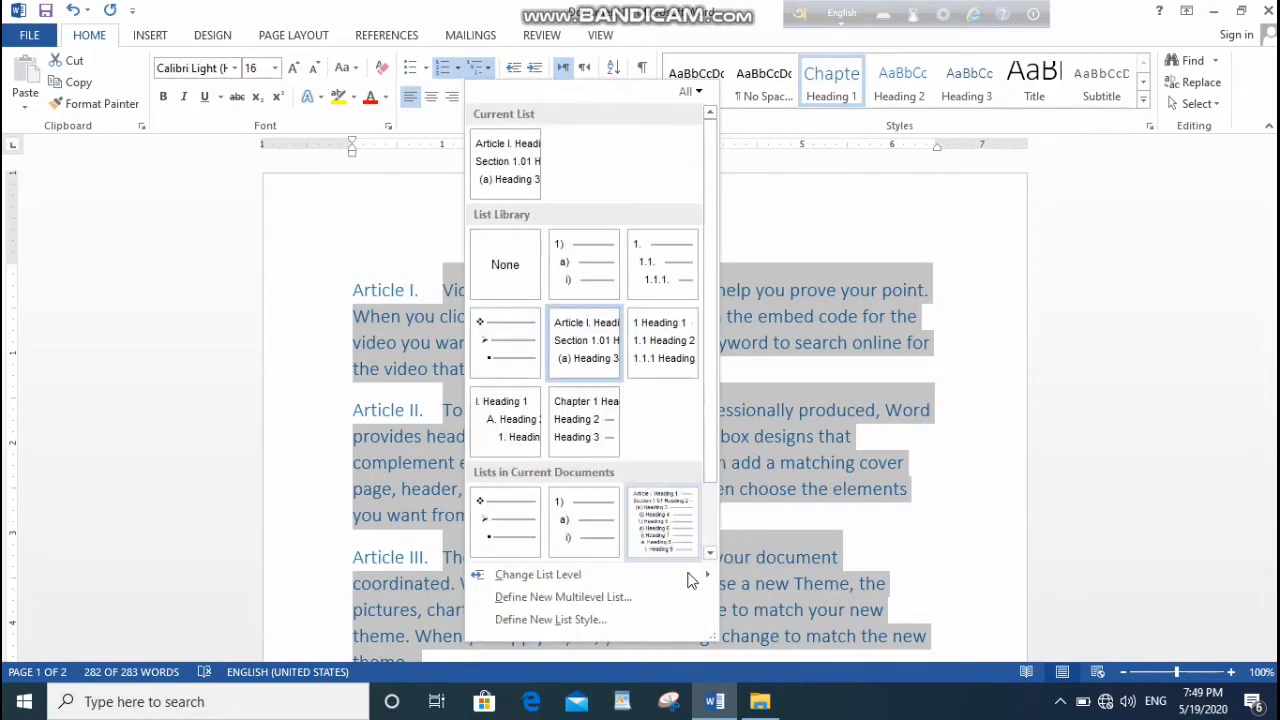
mouse_move(668, 562)
click(598, 285)
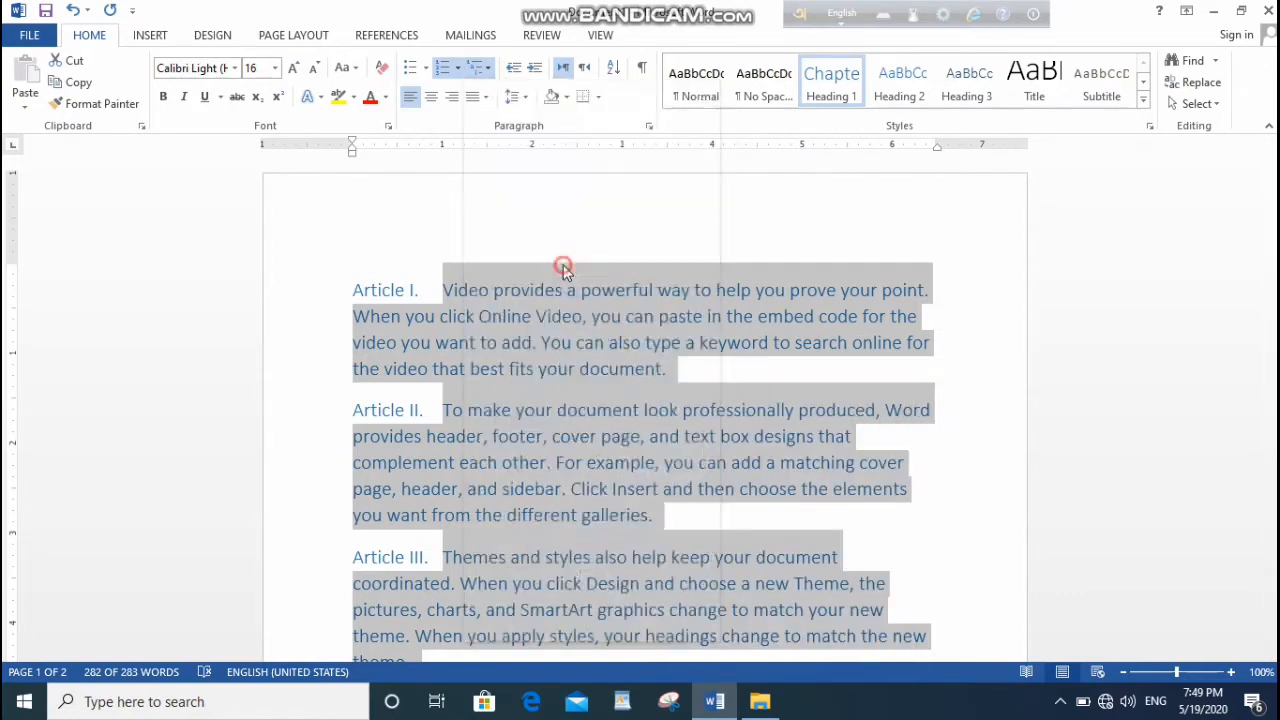
scroll(567, 400, down, 6)
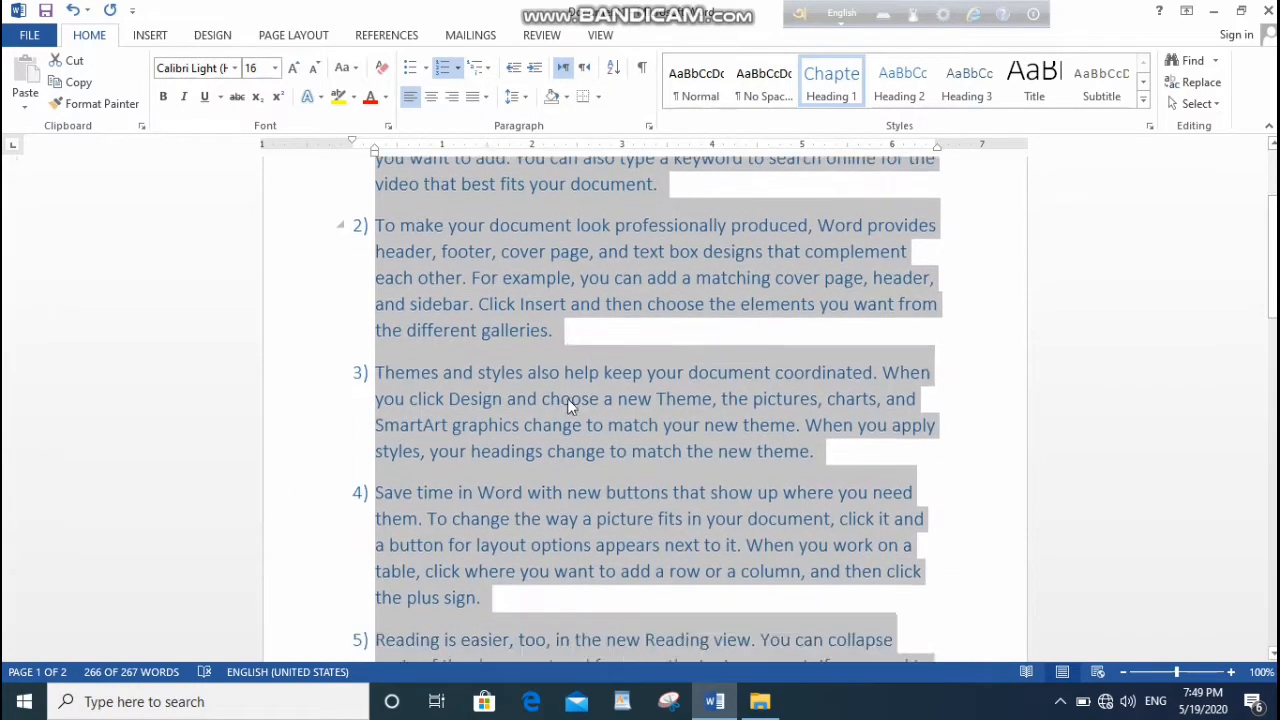
Step: Reset the selected text to the Normal style and increase its indent by two levels
click(703, 104)
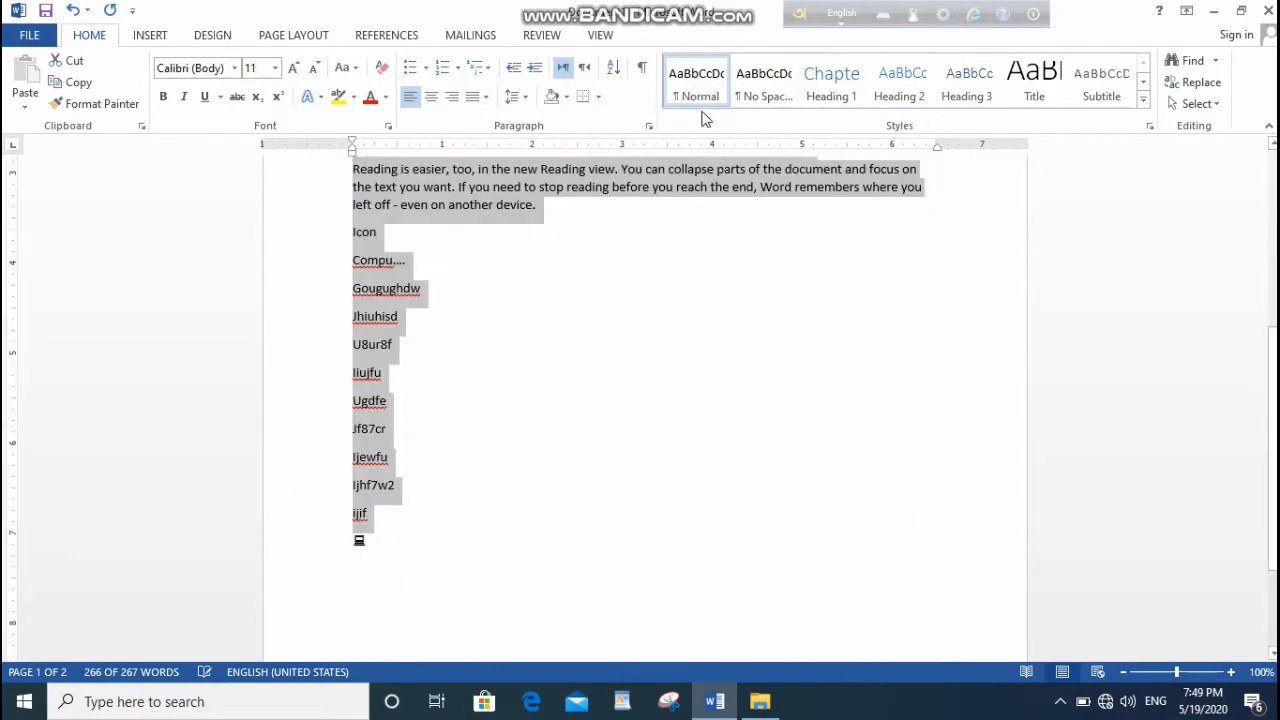
scroll(540, 467, up, 6)
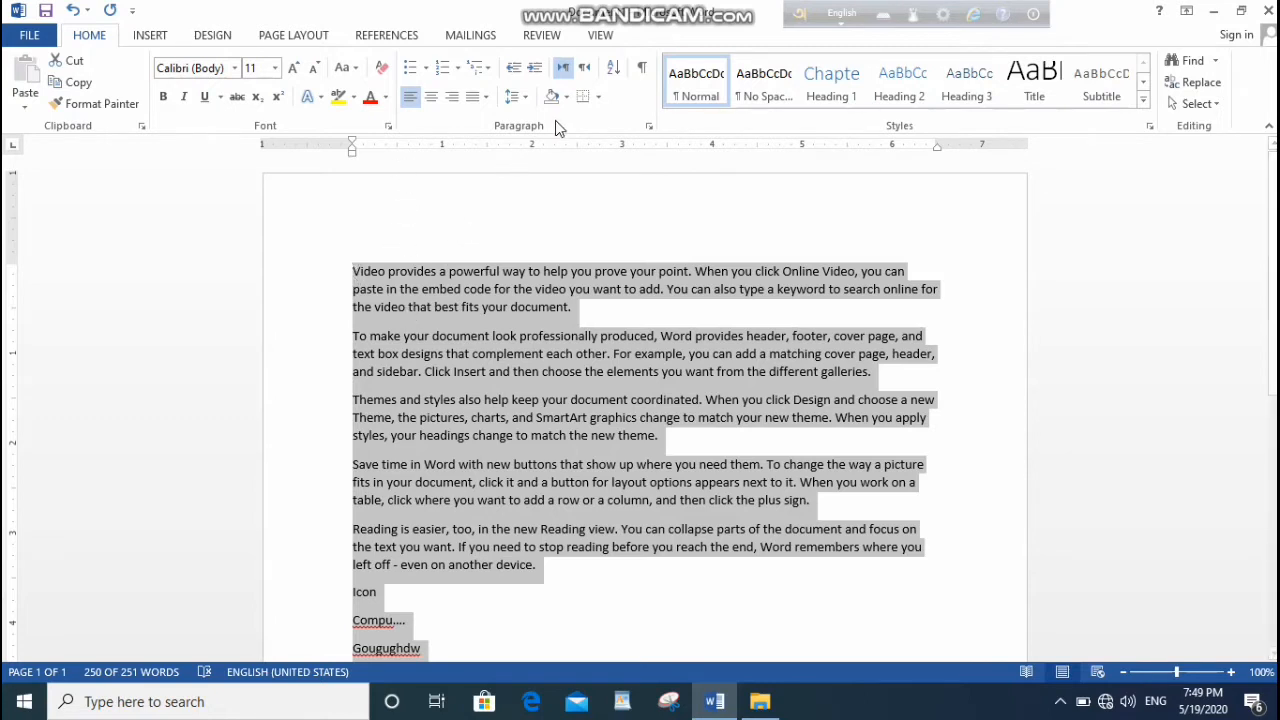
click(537, 67)
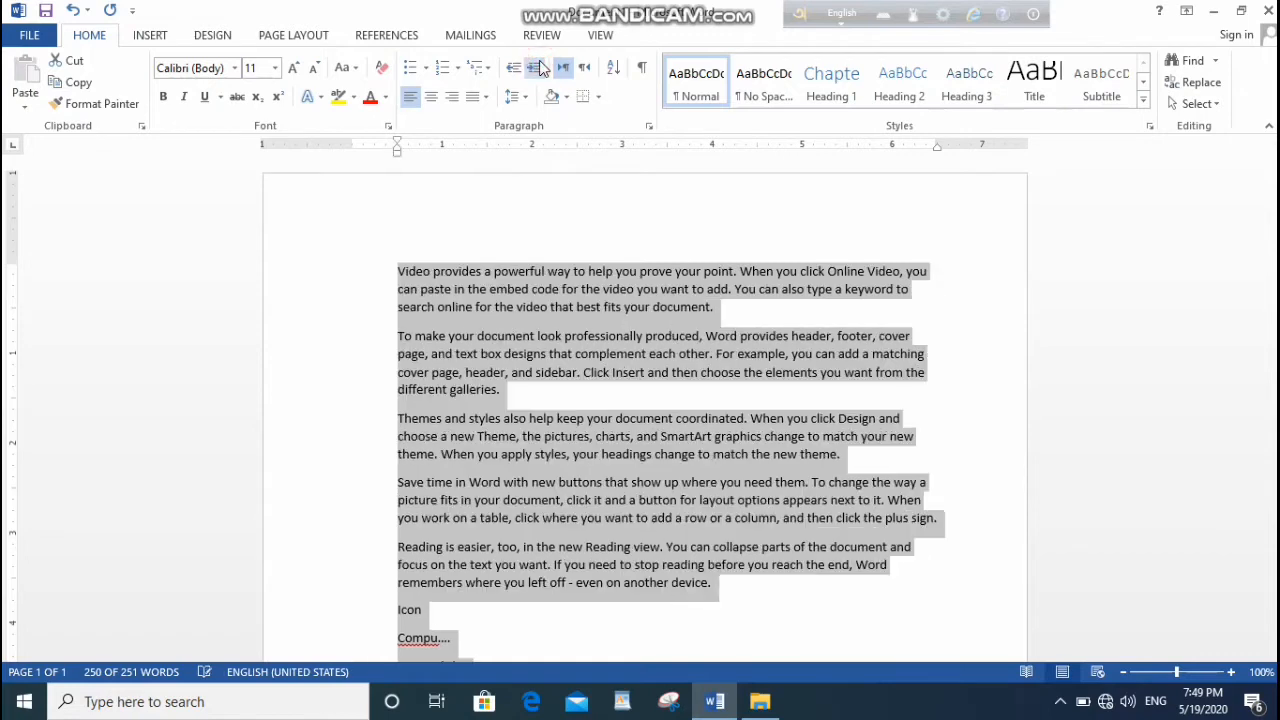
scroll(511, 560, down, 7)
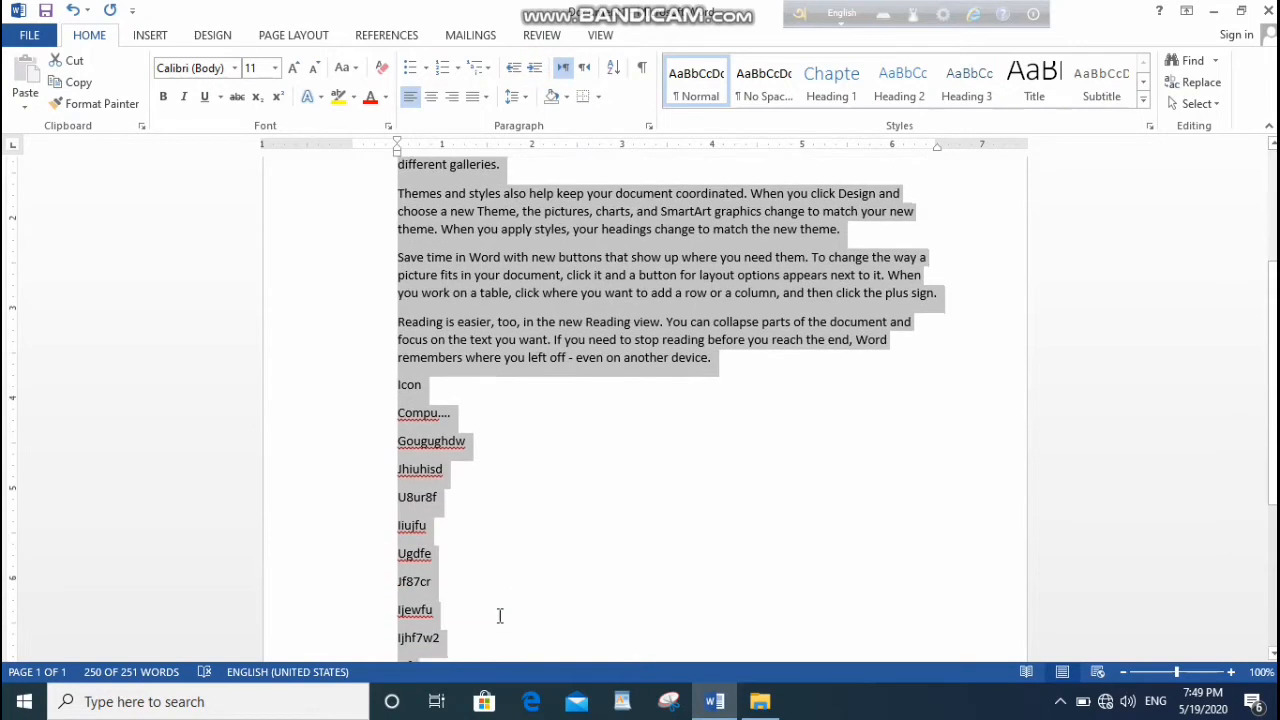
click(537, 67)
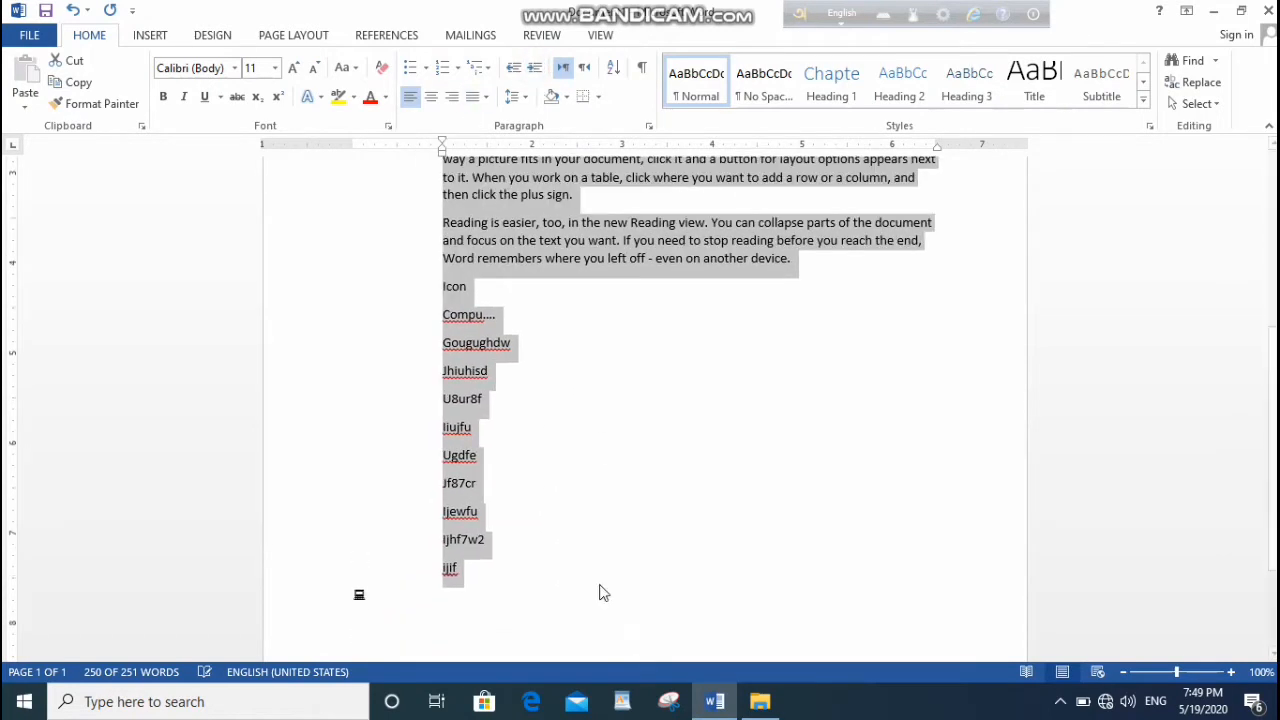
Step: Add a new indented paragraph "H9usd" directly after "ijif"
scroll(461, 432, down, 2)
click(475, 421)
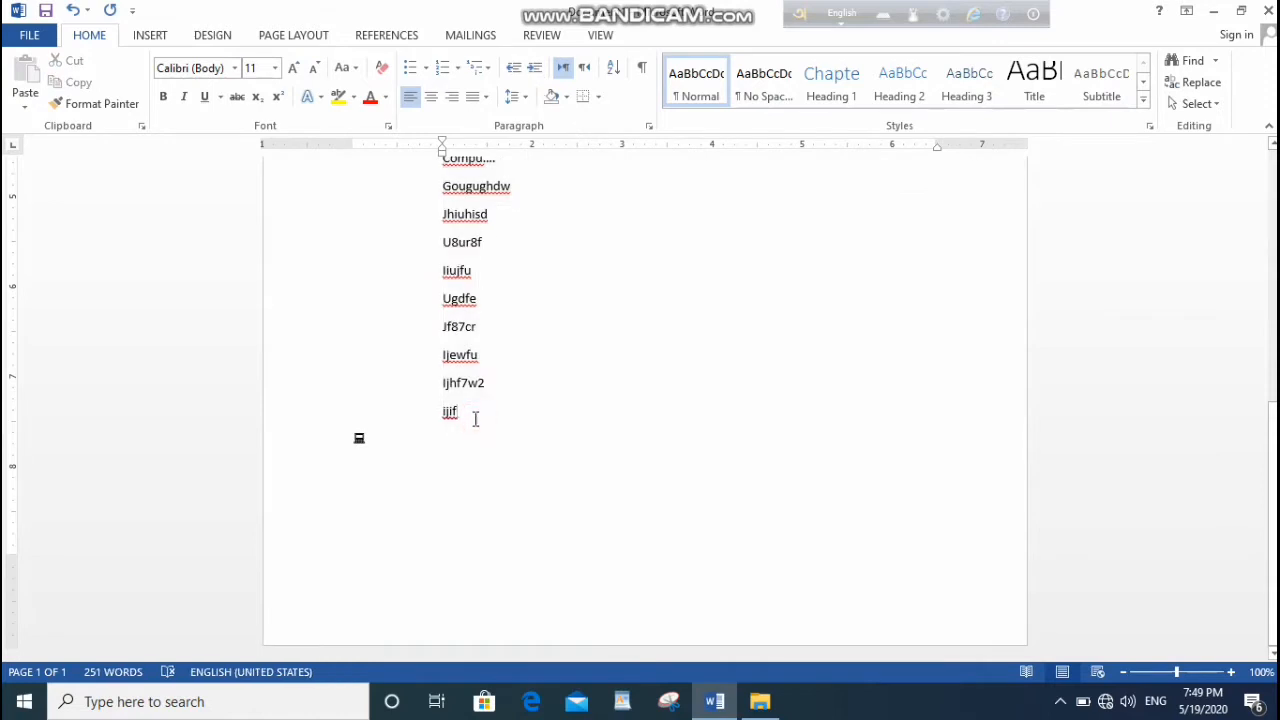
key(Return)
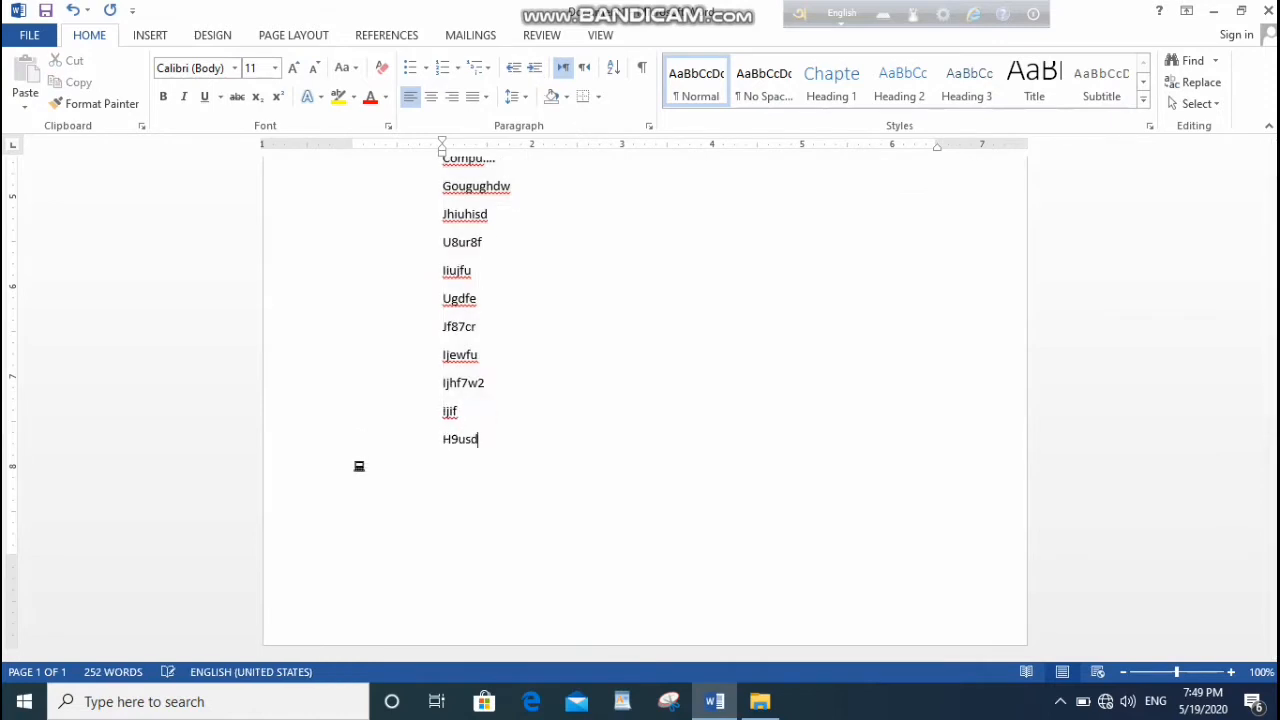
Step: Add a new paragraph "Jidi9jcuu" directly below "H9usd" and decrease its indent by one level
click(380, 337)
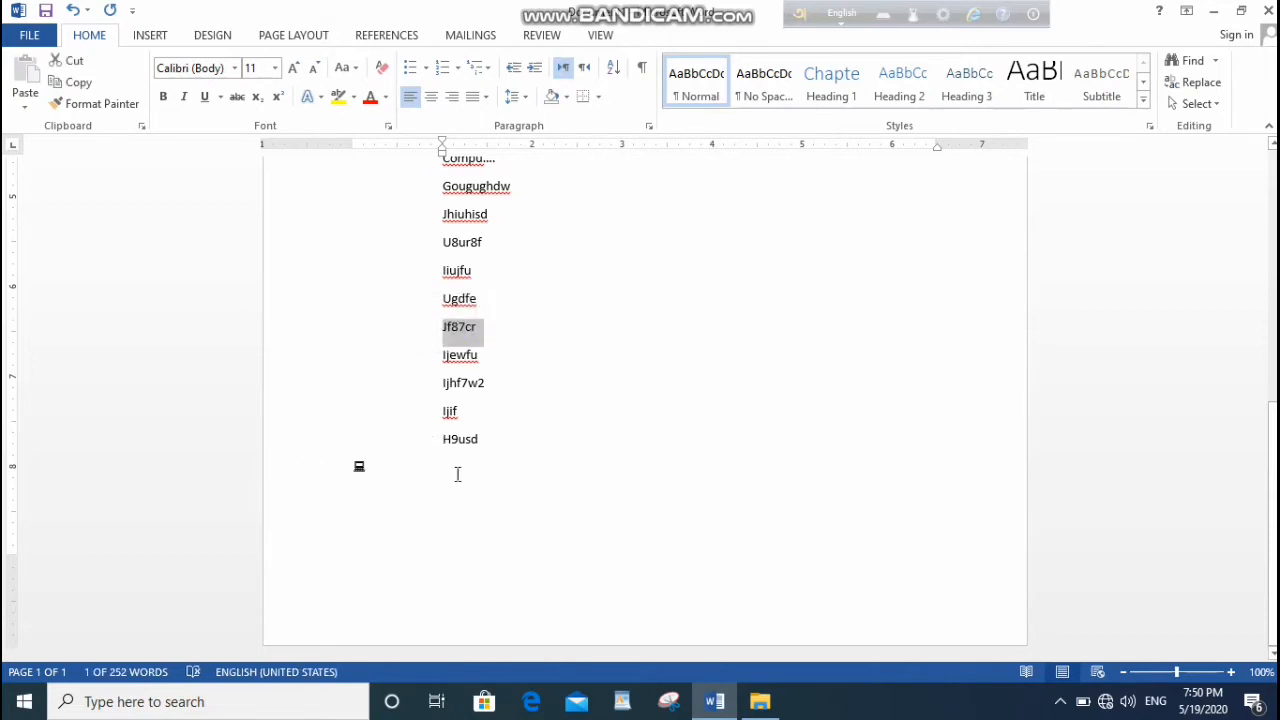
click(501, 441)
key(Return)
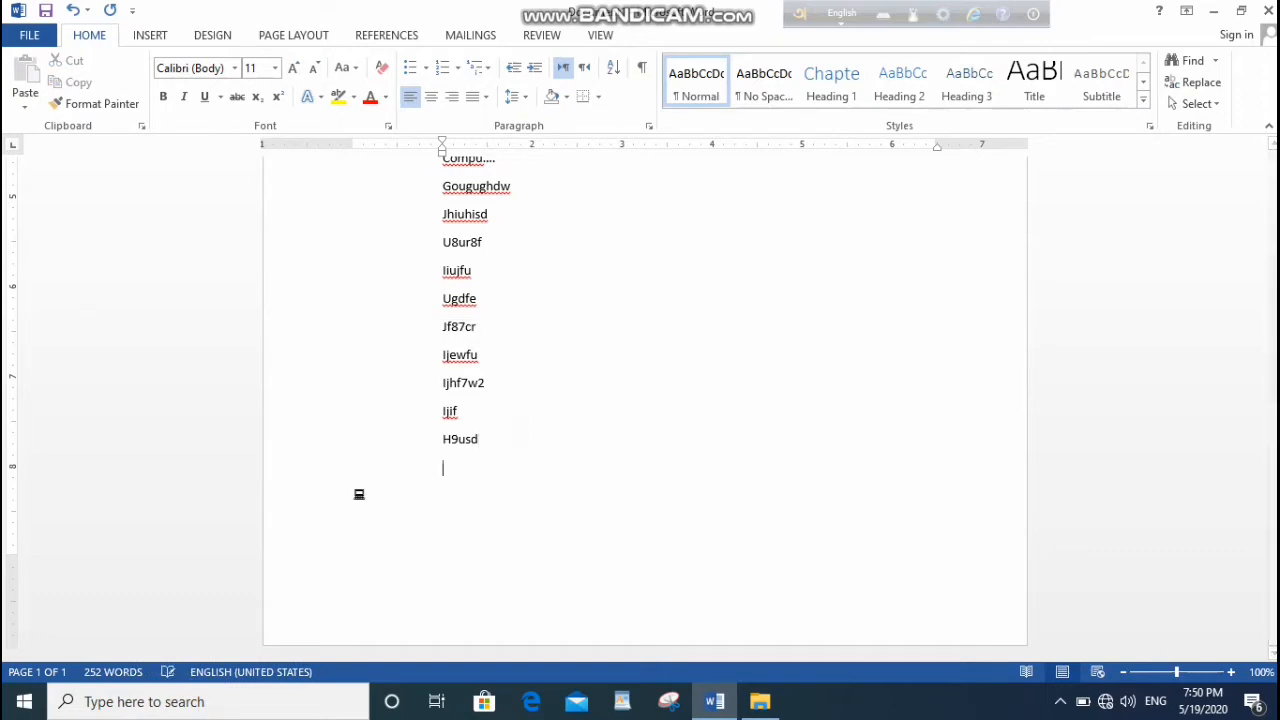
text(Jidi9jcuu)
scroll(569, 457, up, 9)
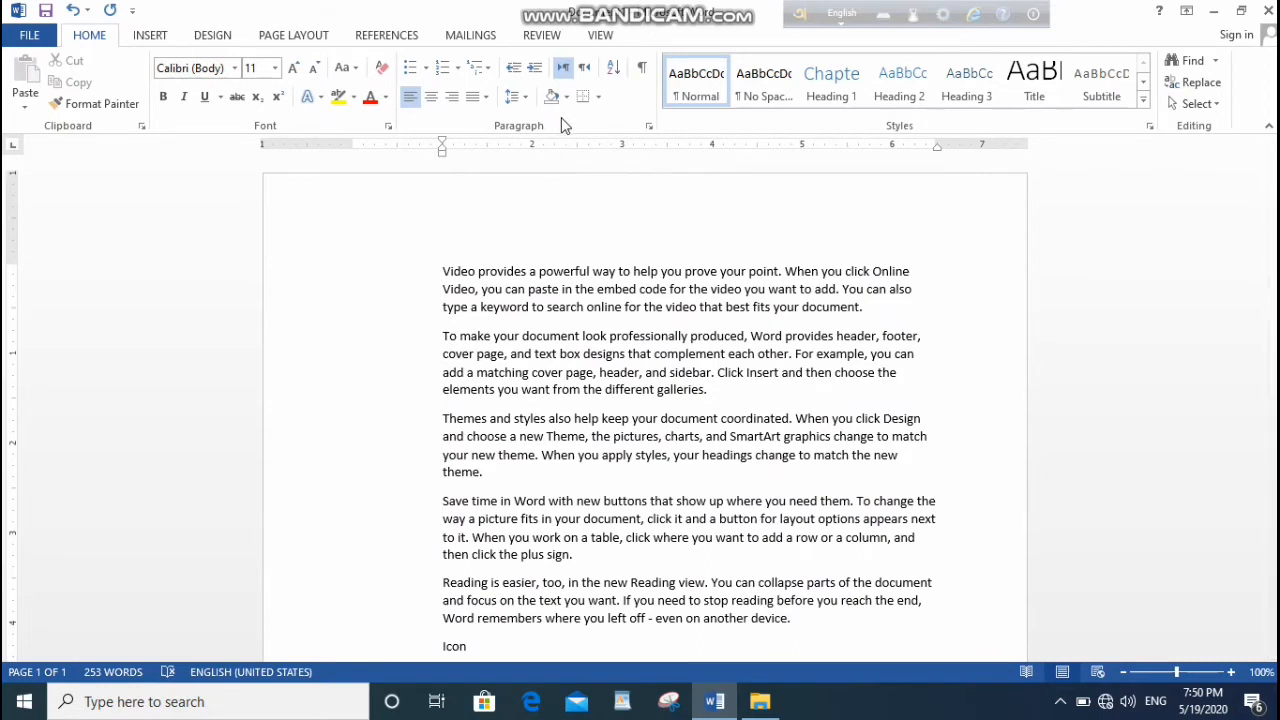
click(514, 66)
scroll(541, 634, down, 10)
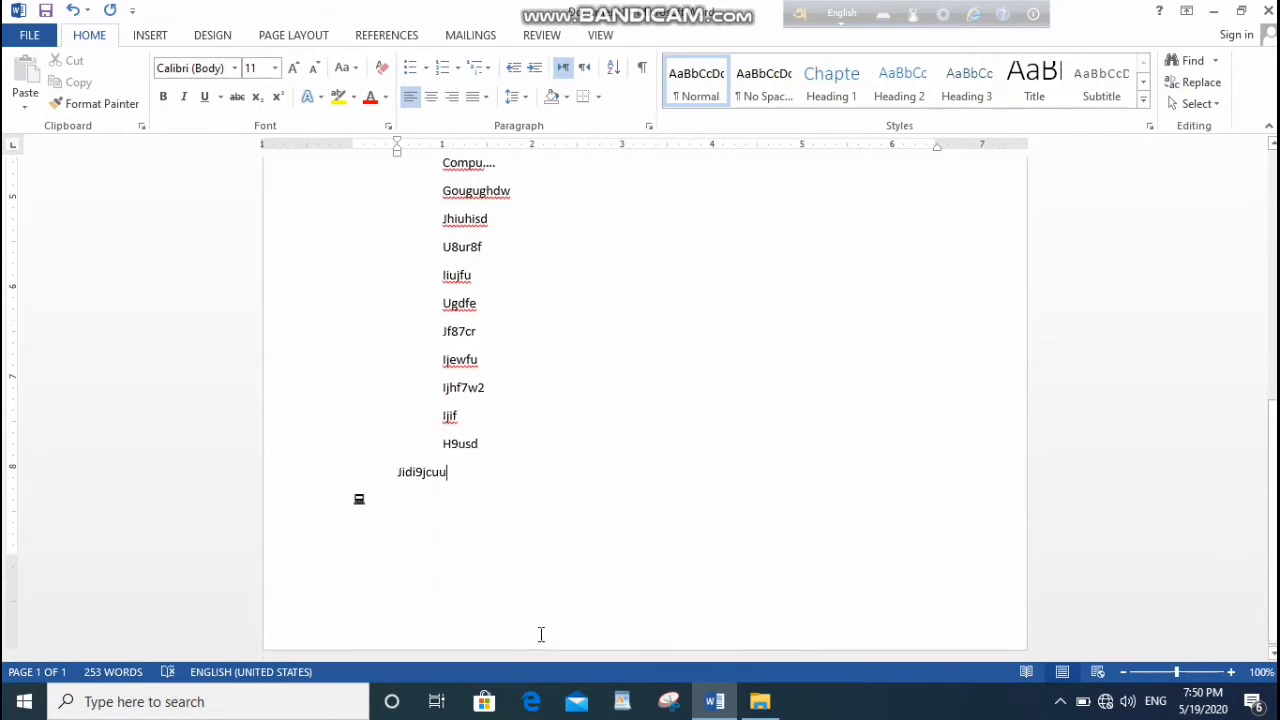
Step: Decrease the indent of the entire document by two levels and center all its paragraphs
key(ctrl+a)
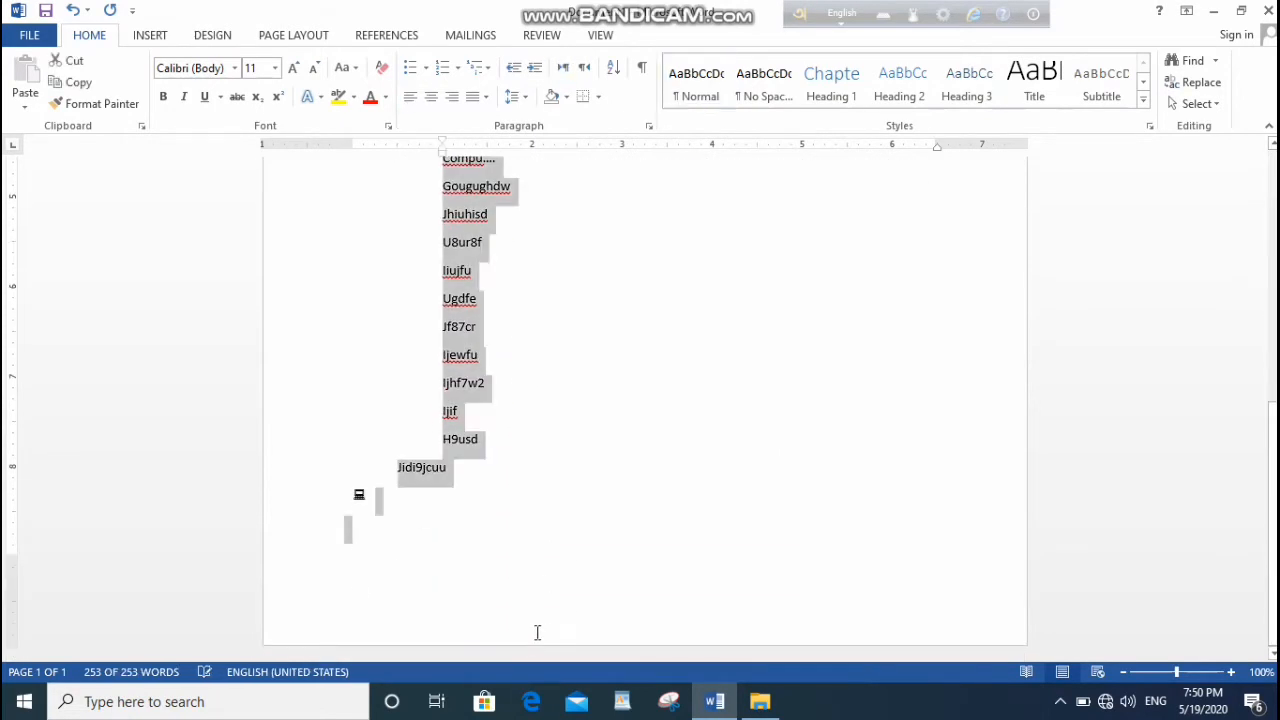
scroll(540, 600, up, 10)
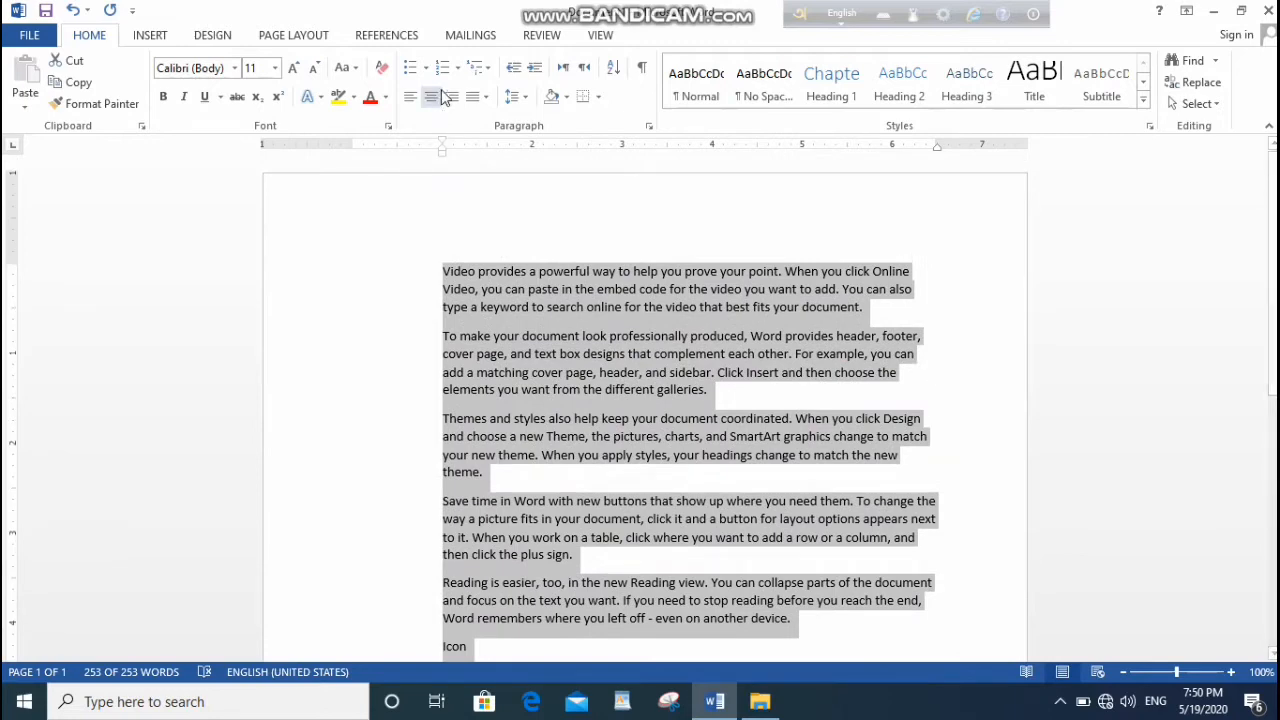
click(513, 68)
click(513, 72)
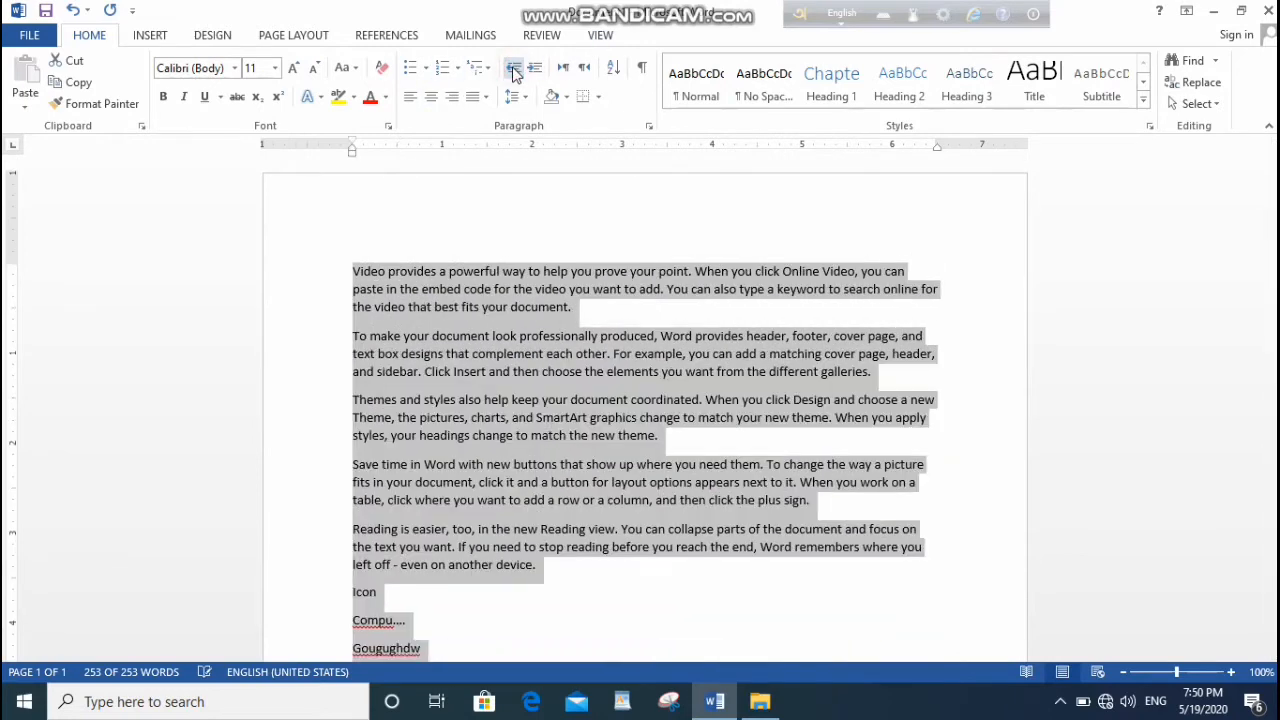
scroll(523, 210, down, 2)
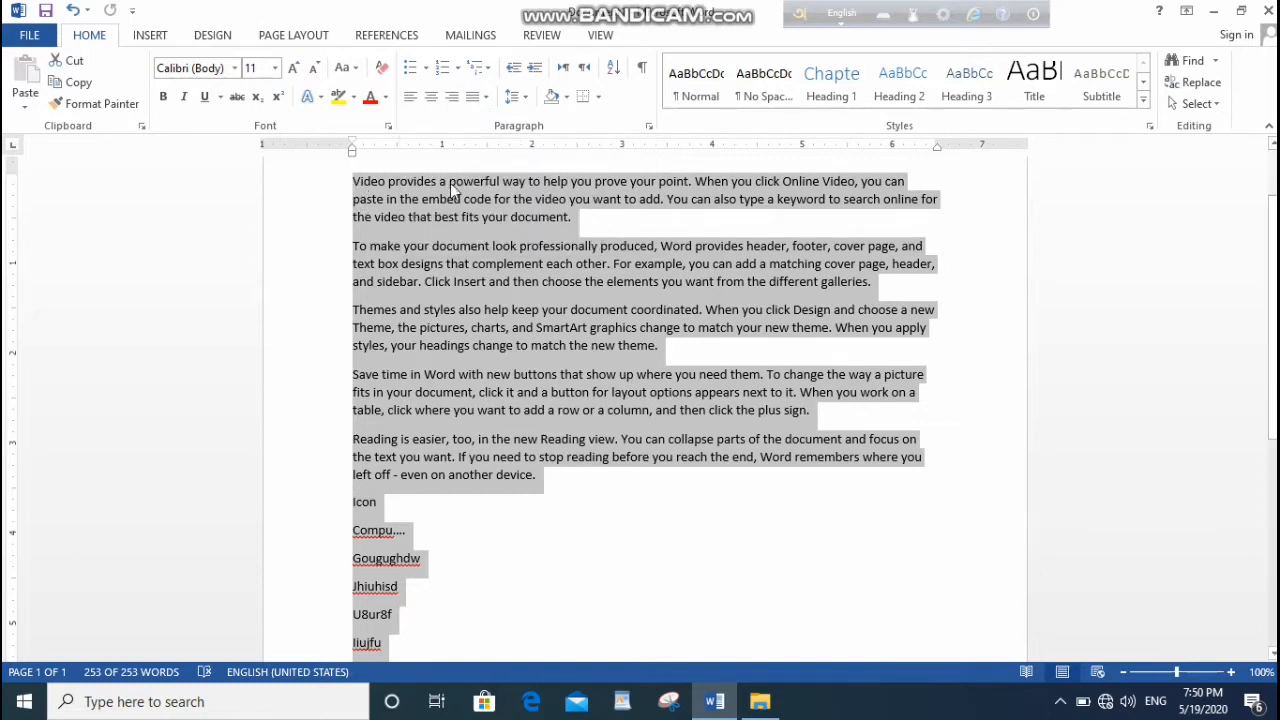
click(431, 100)
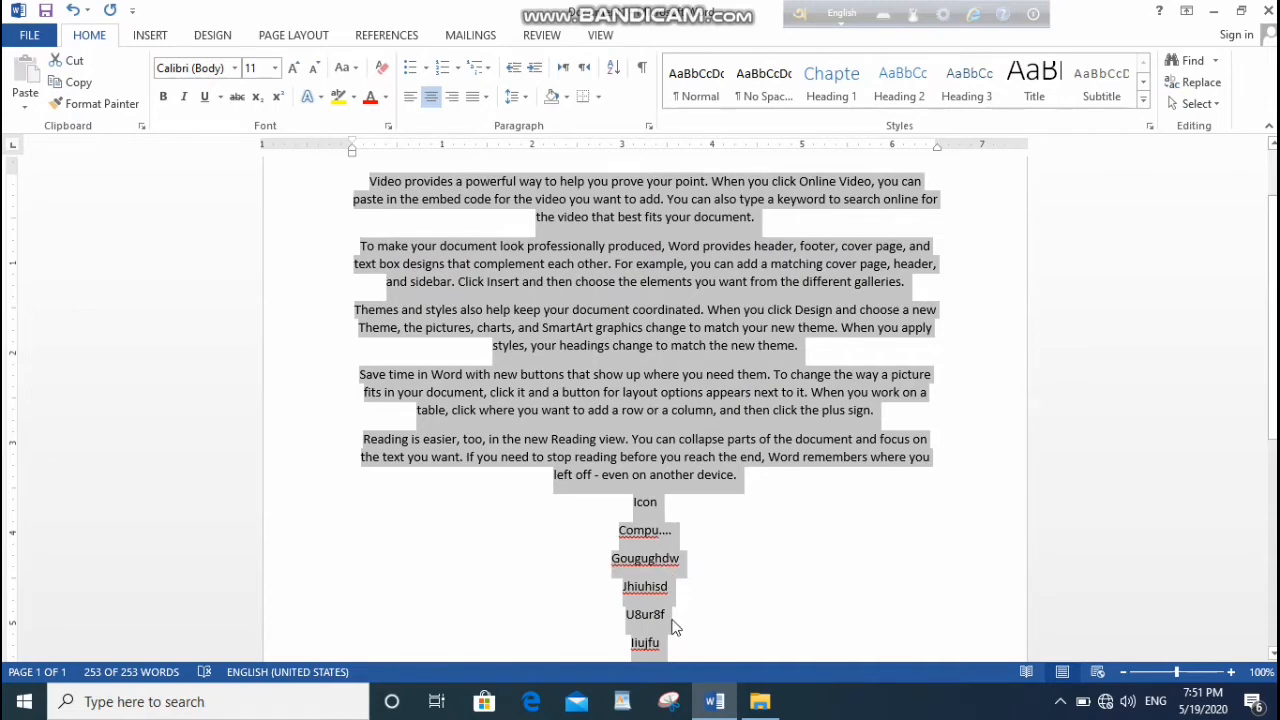
Step: Delete the small computer picture from the line below "Jidi9jcuu", leaving the cursor on an empty centered line
scroll(677, 611, down, 6)
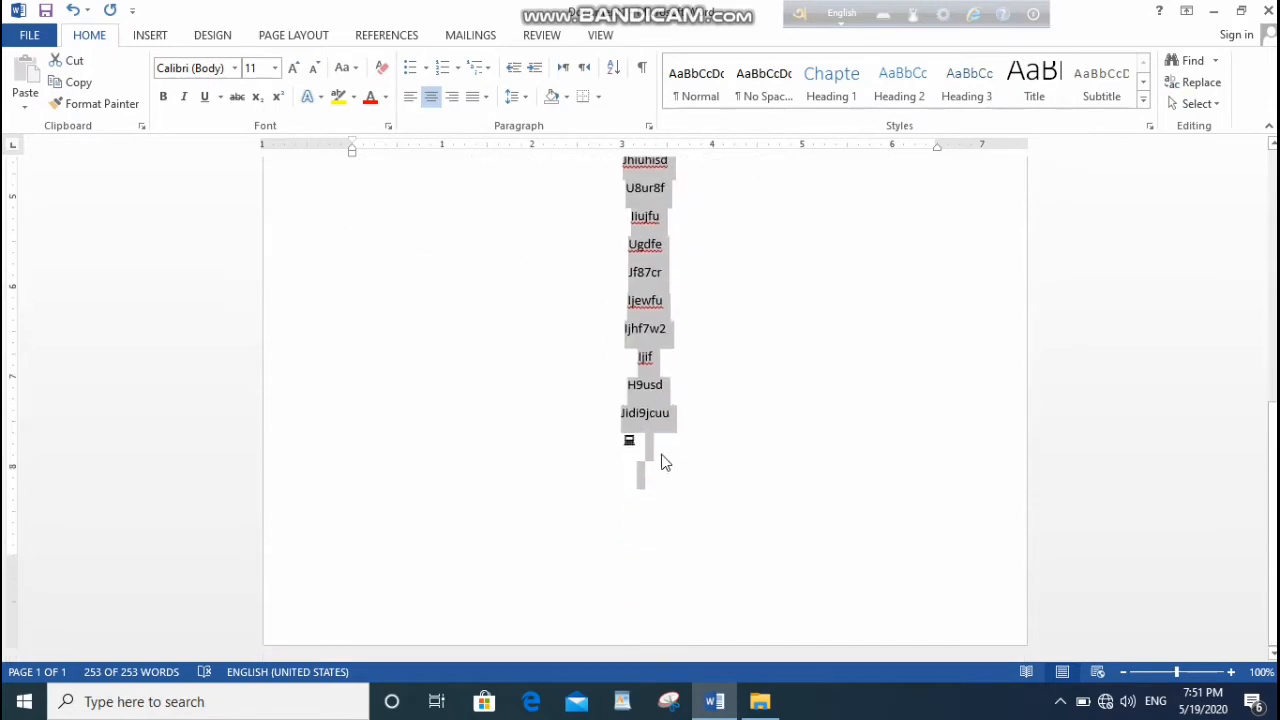
click(661, 454)
key(BackSpace)
key(BackSpace)
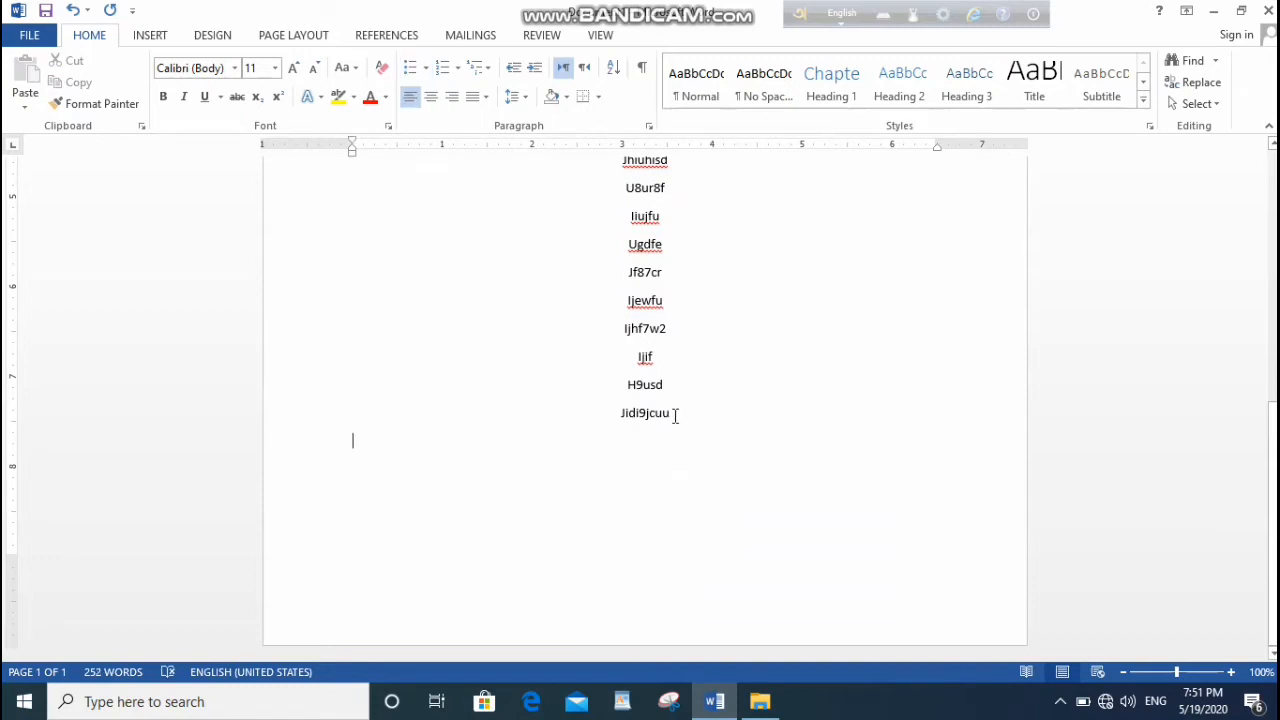
key(BackSpace)
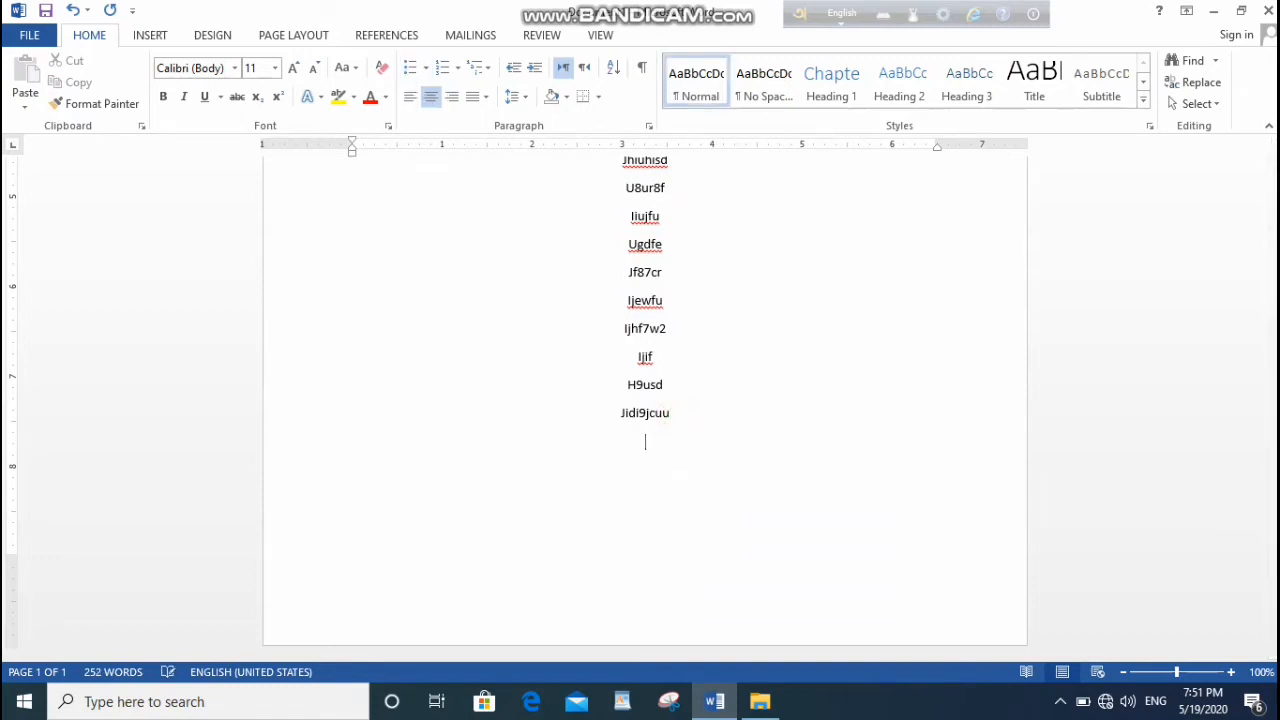
Step: Add three centered lines below "Jidi9jcuu": "Oigji", "Jug98rug98iuuhryt98ery7t08ry" and "Iug7tu"
text(Jug98rug98iuuhryt98ery7t08ry)
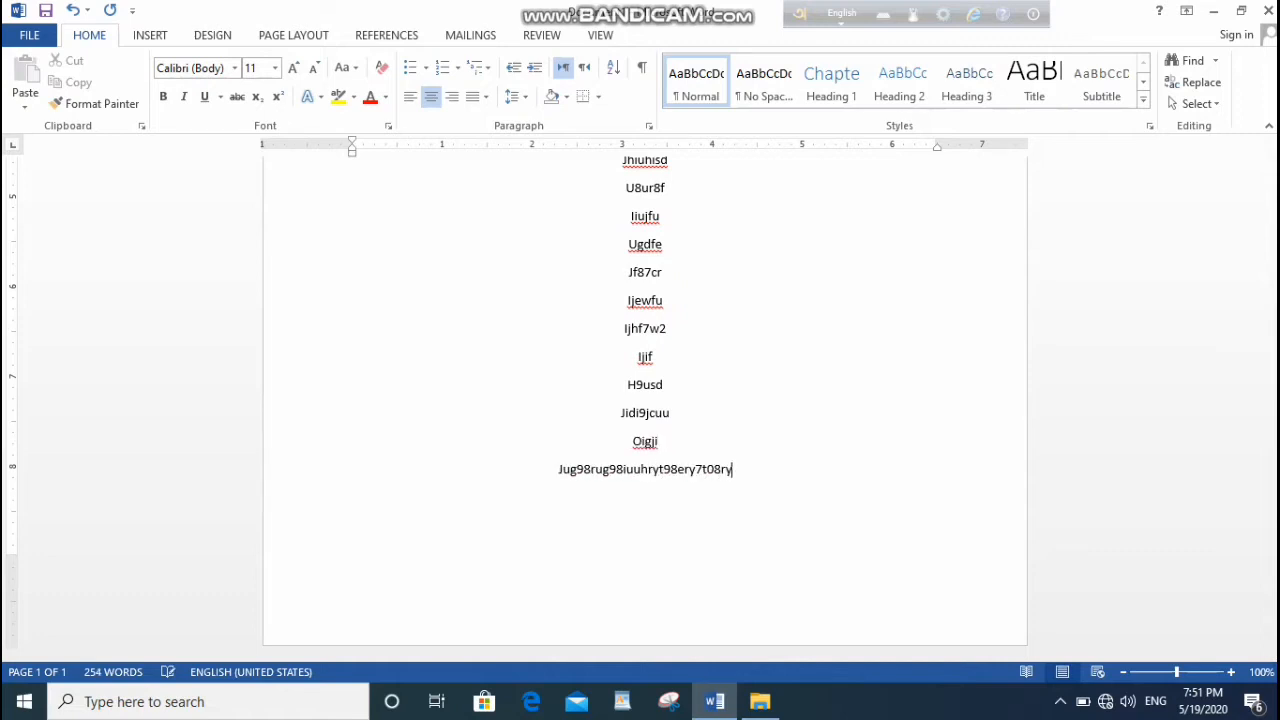
key(Return)
text(Iug7tu)
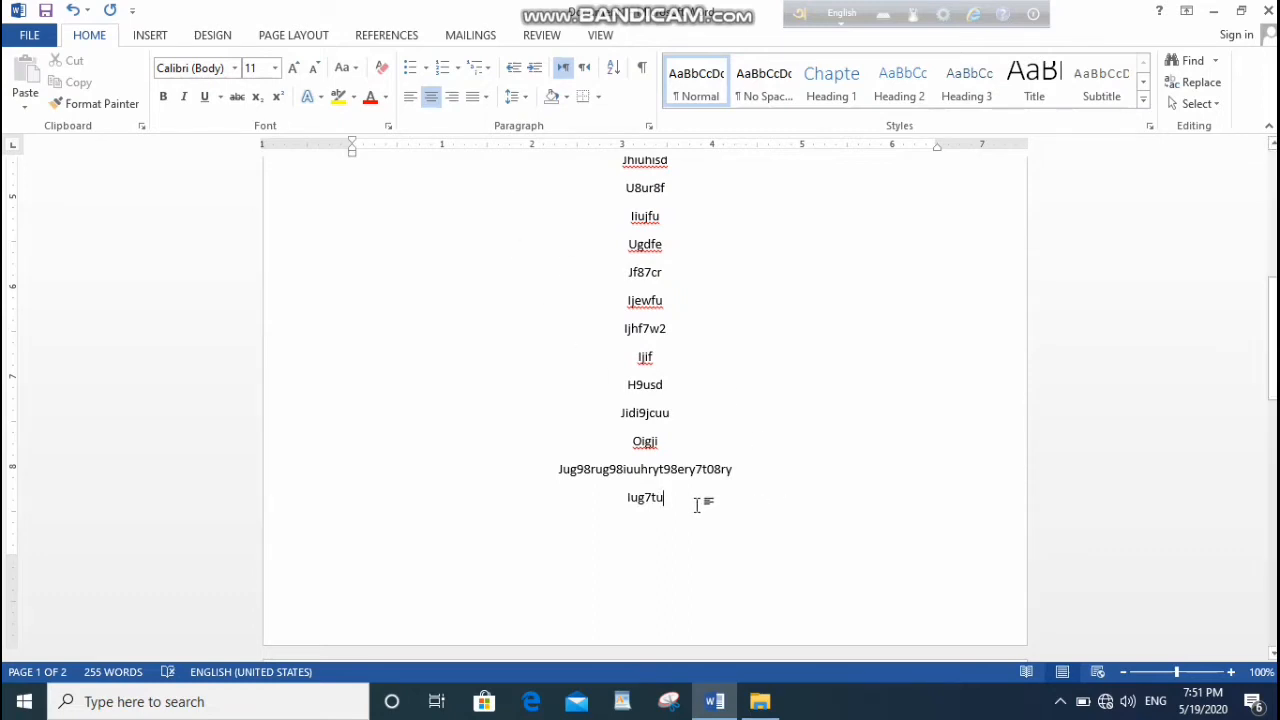
Step: Right-align the entire document and add "Ehfergy7ydfcercergc" and, after a line break, "Jg9ru8guy3r7y7yg" at its end
key(ctrl+a)
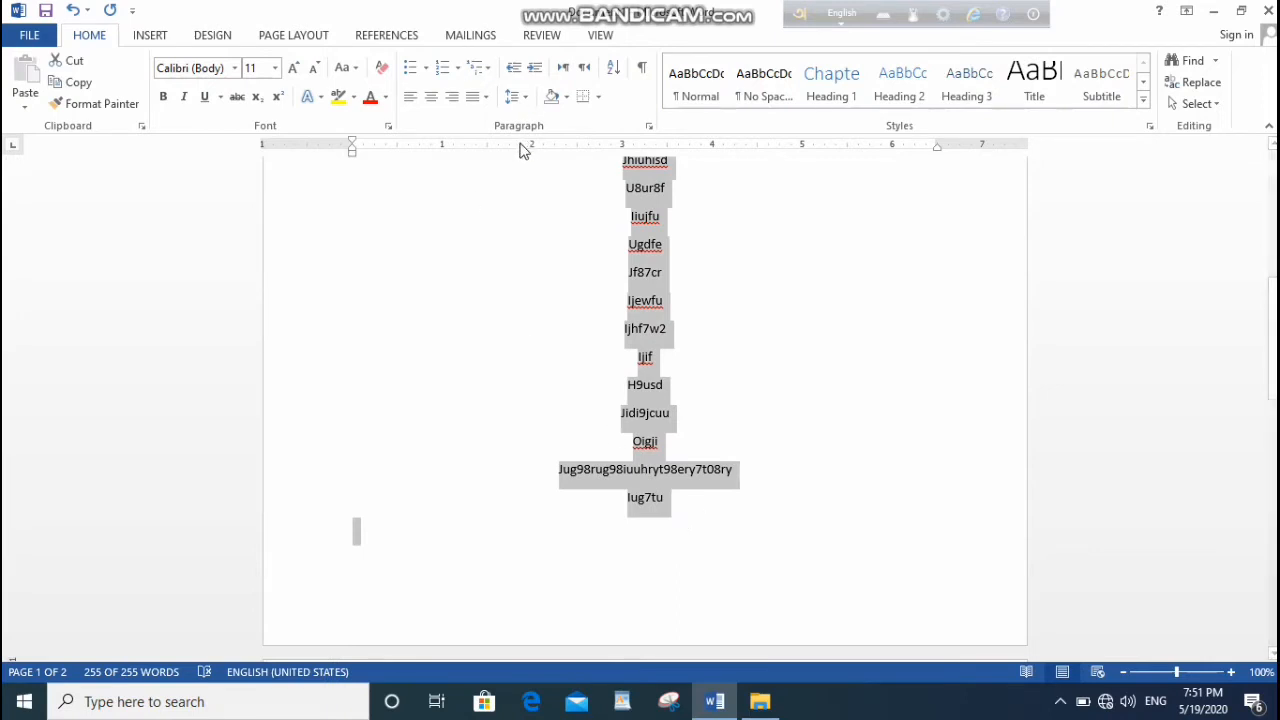
click(455, 100)
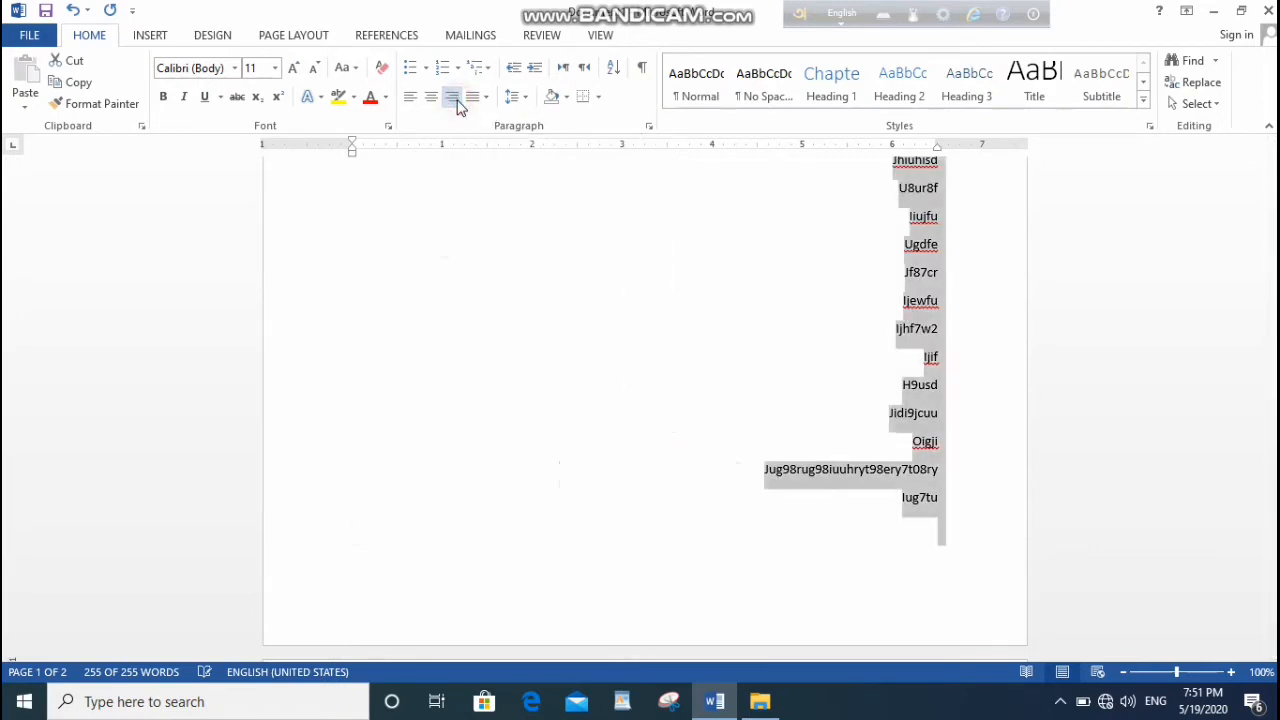
click(952, 542)
text(Ehfergy7y)
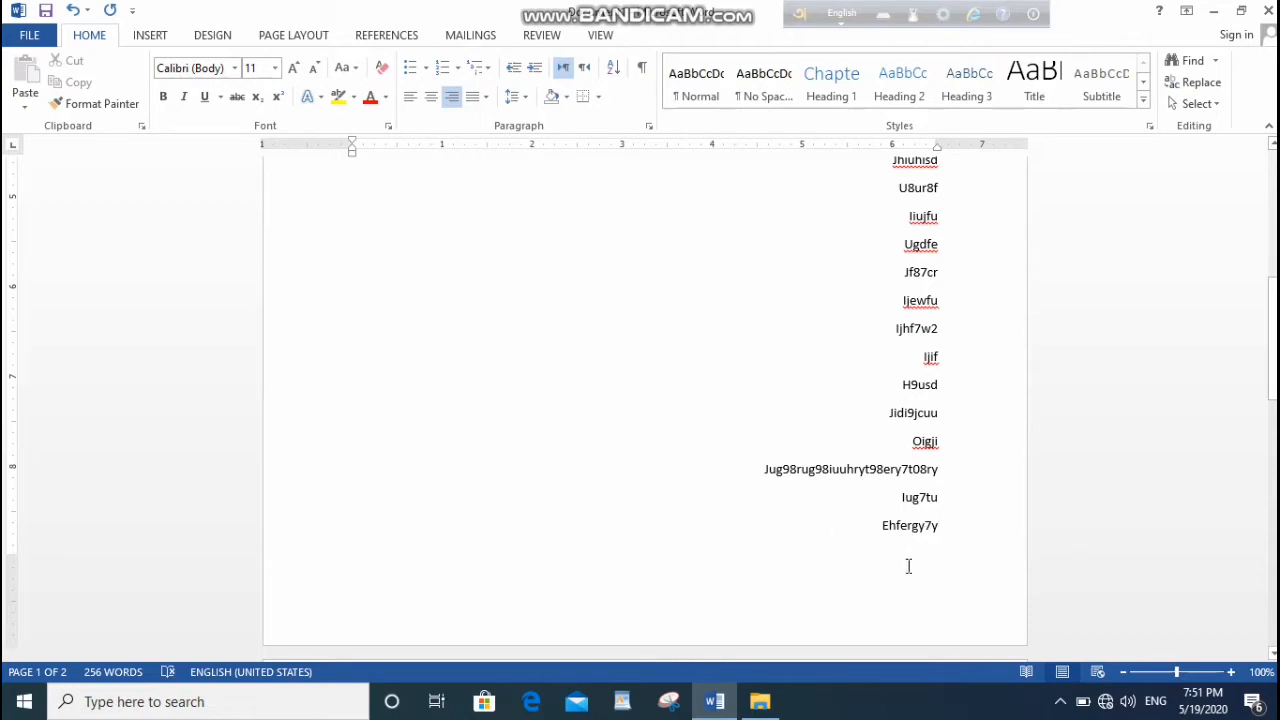
text(dfcercergc)
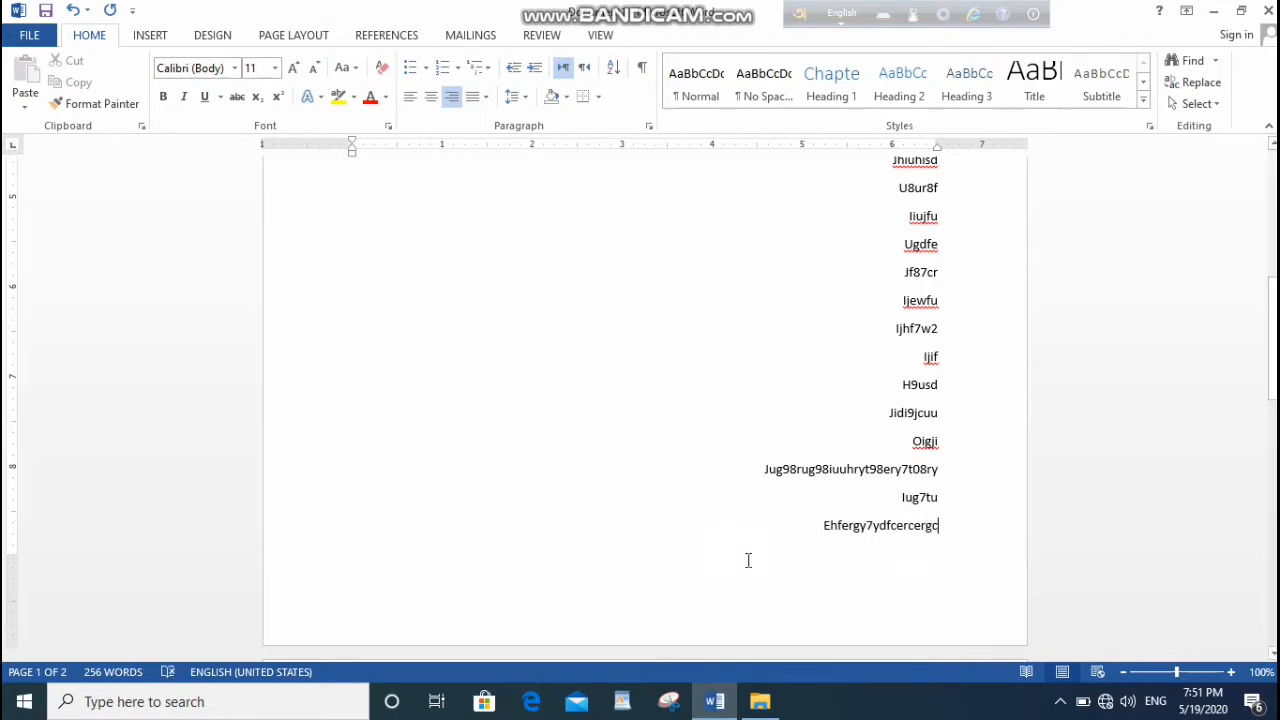
key(shift+Return)
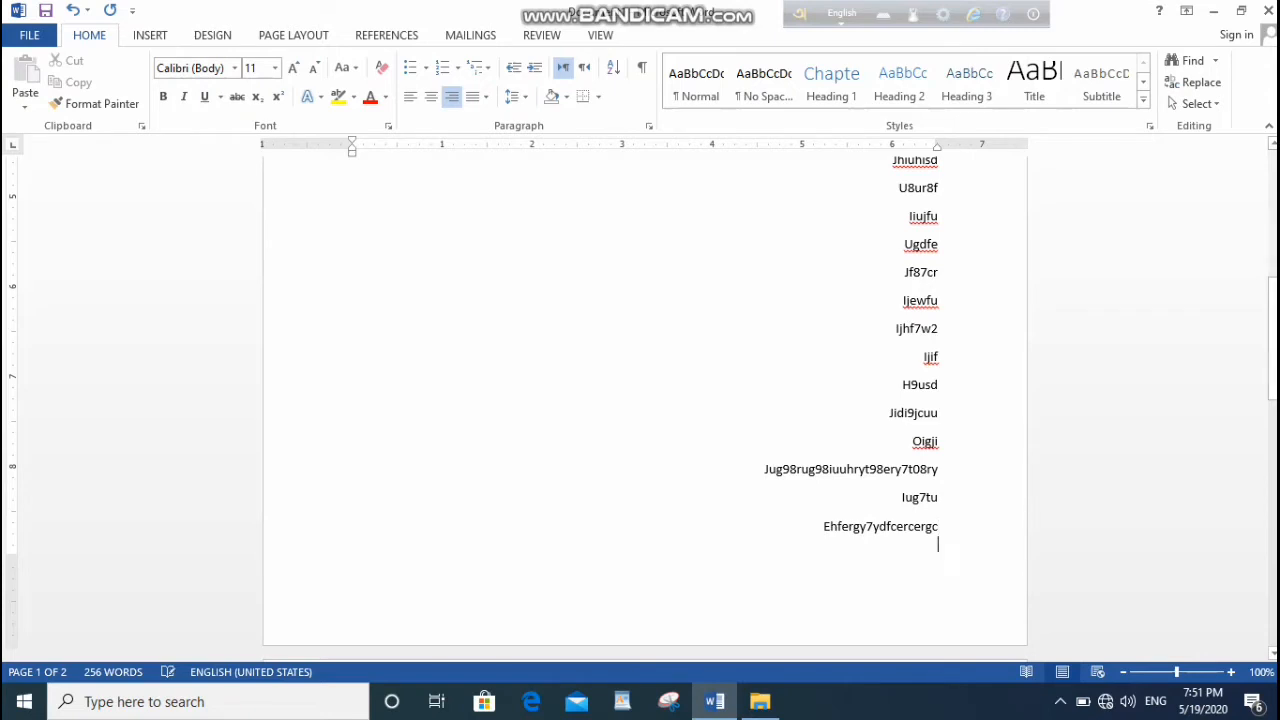
text(Jg9ru8guy3r7y7yg)
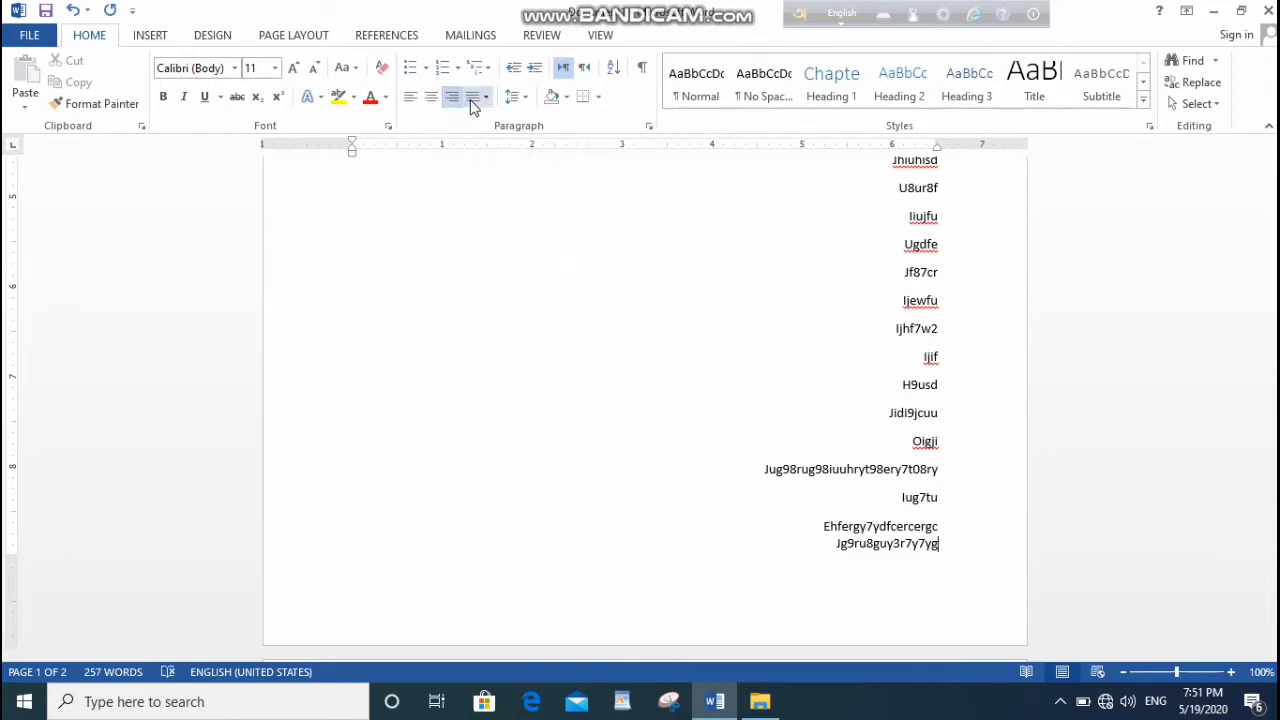
Step: Justify the five body paragraphs from "Video provides" through "even on another device"
scroll(785, 437, up, 3)
scroll(791, 437, up, 3)
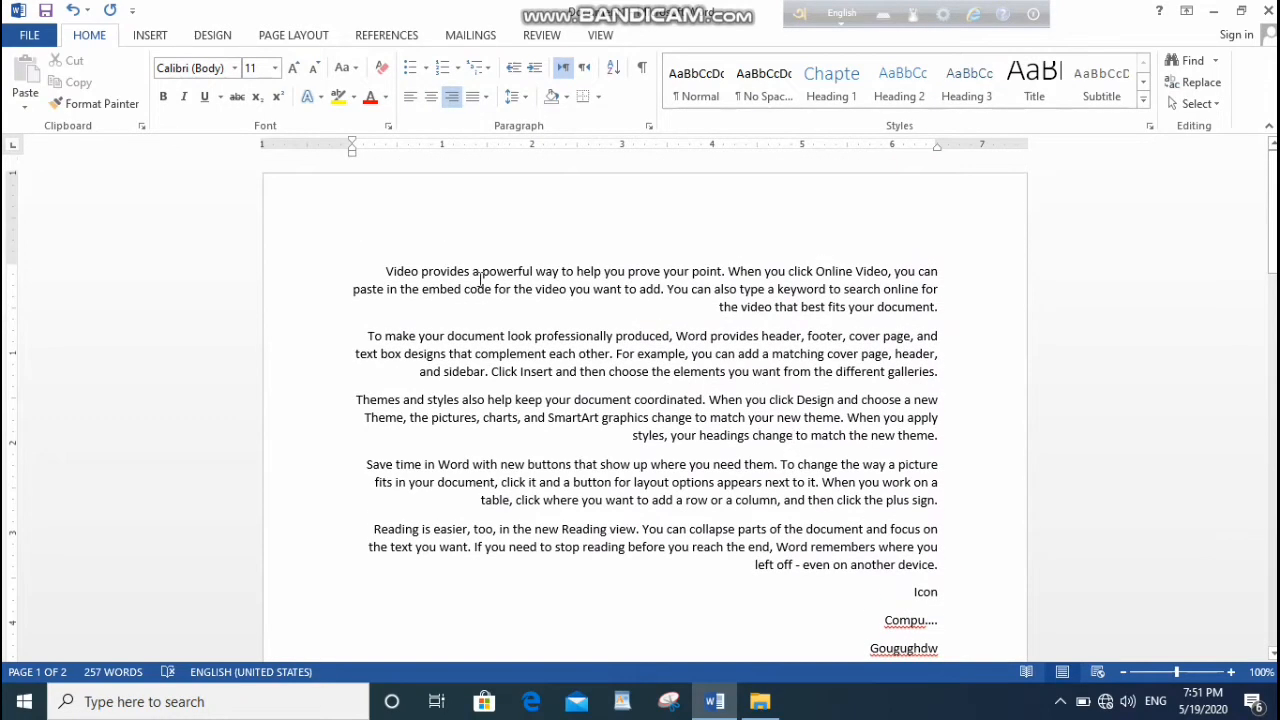
drag(347, 268, 931, 254)
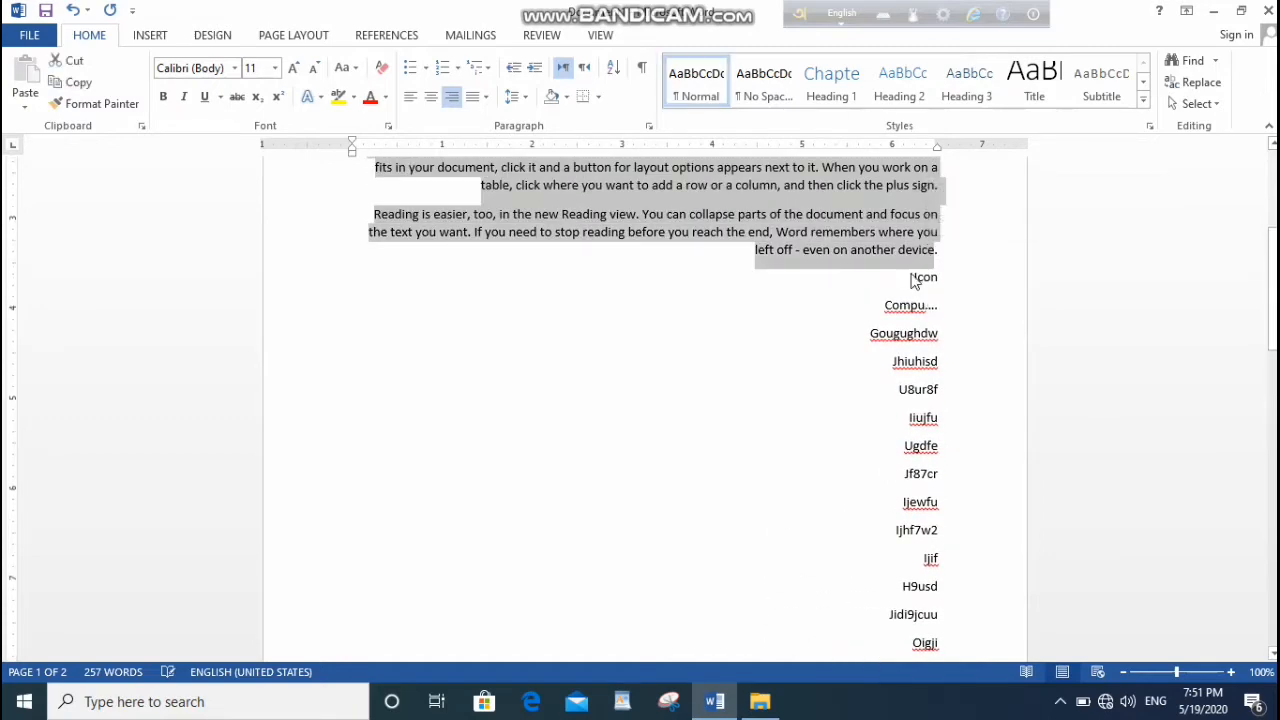
scroll(914, 285, up, 4)
scroll(902, 366, up, 1)
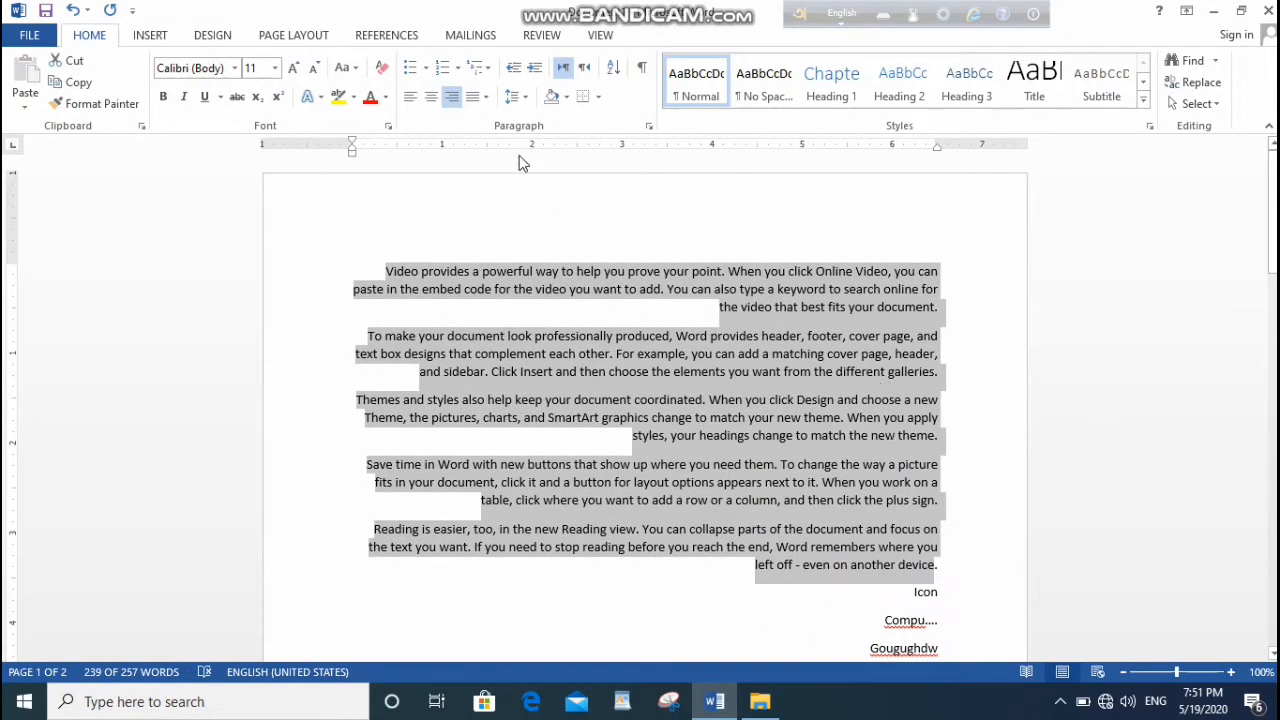
click(485, 97)
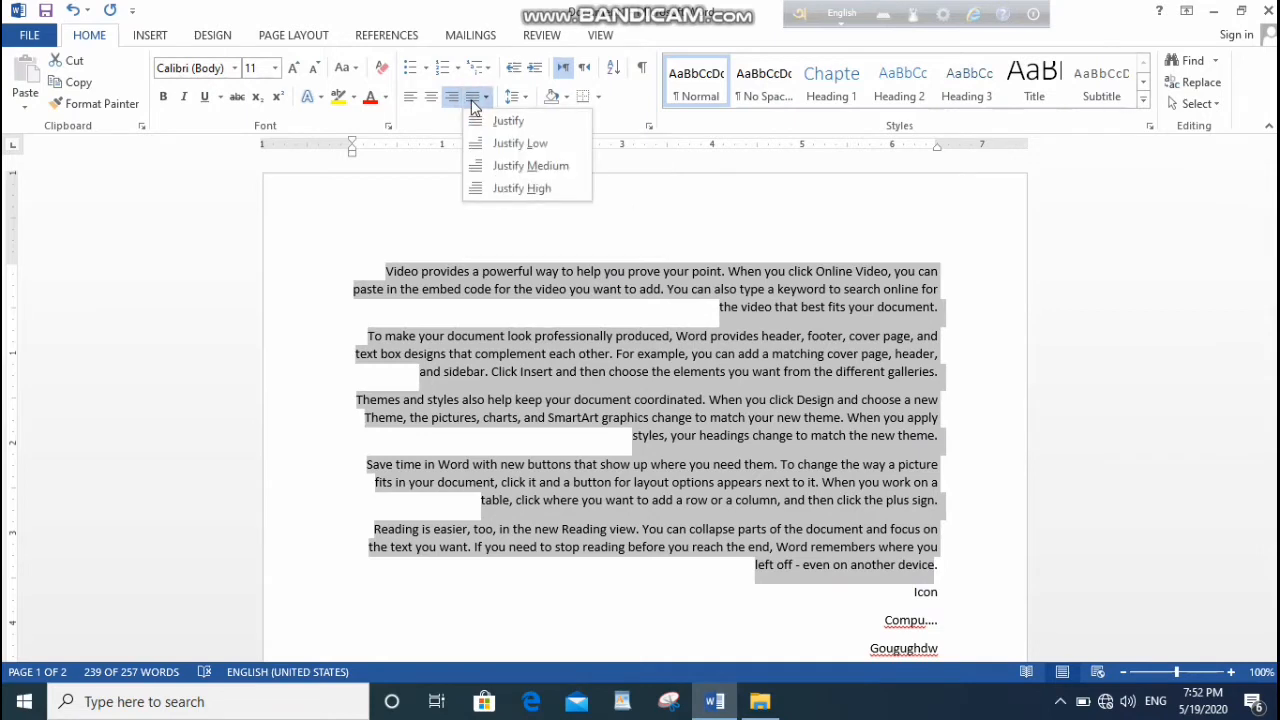
click(503, 121)
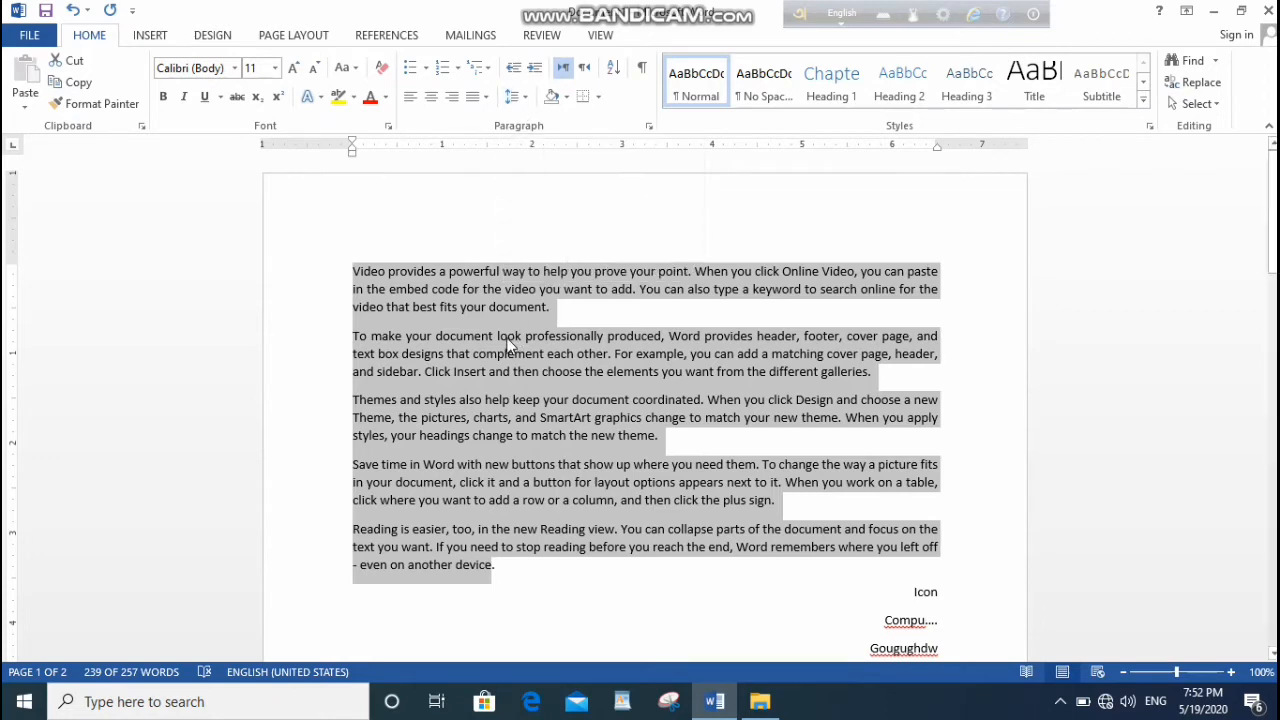
Step: Compare the alignment of the first two body paragraphs with the short lines "Icon" and "Compu...." by highlighting each in turn
click(555, 307)
triple_click(555, 307)
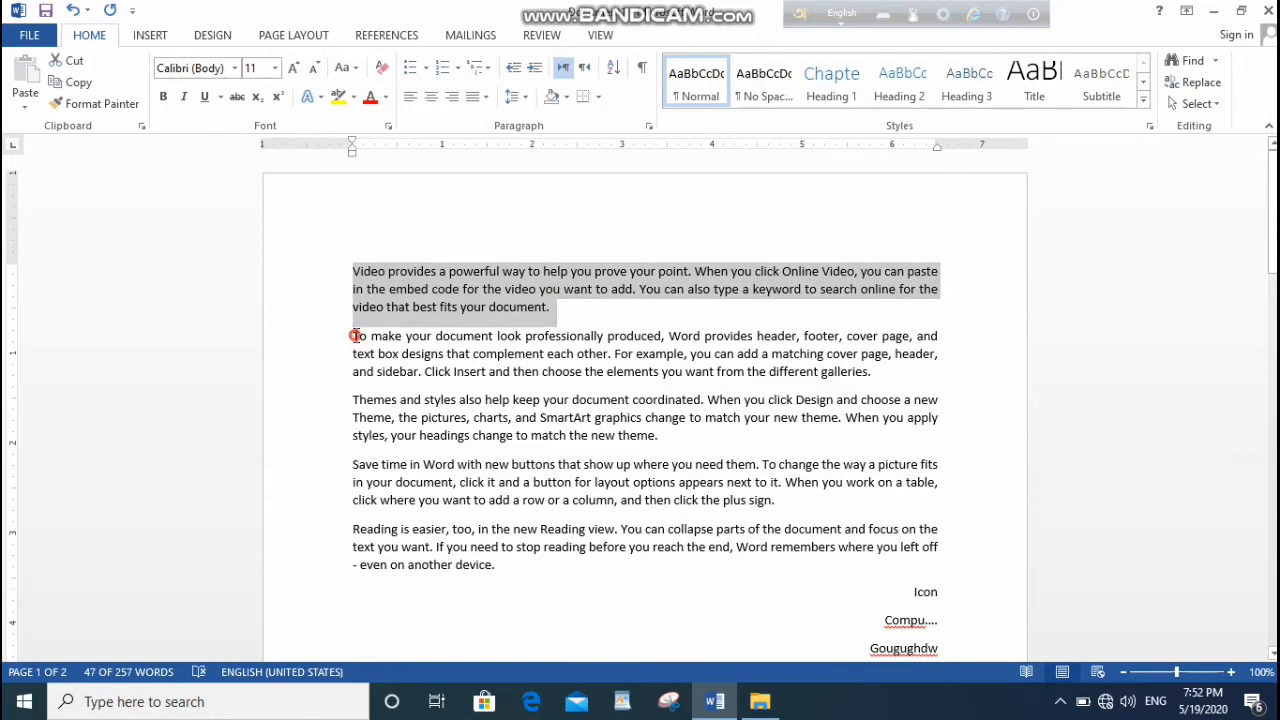
drag(358, 336, 884, 384)
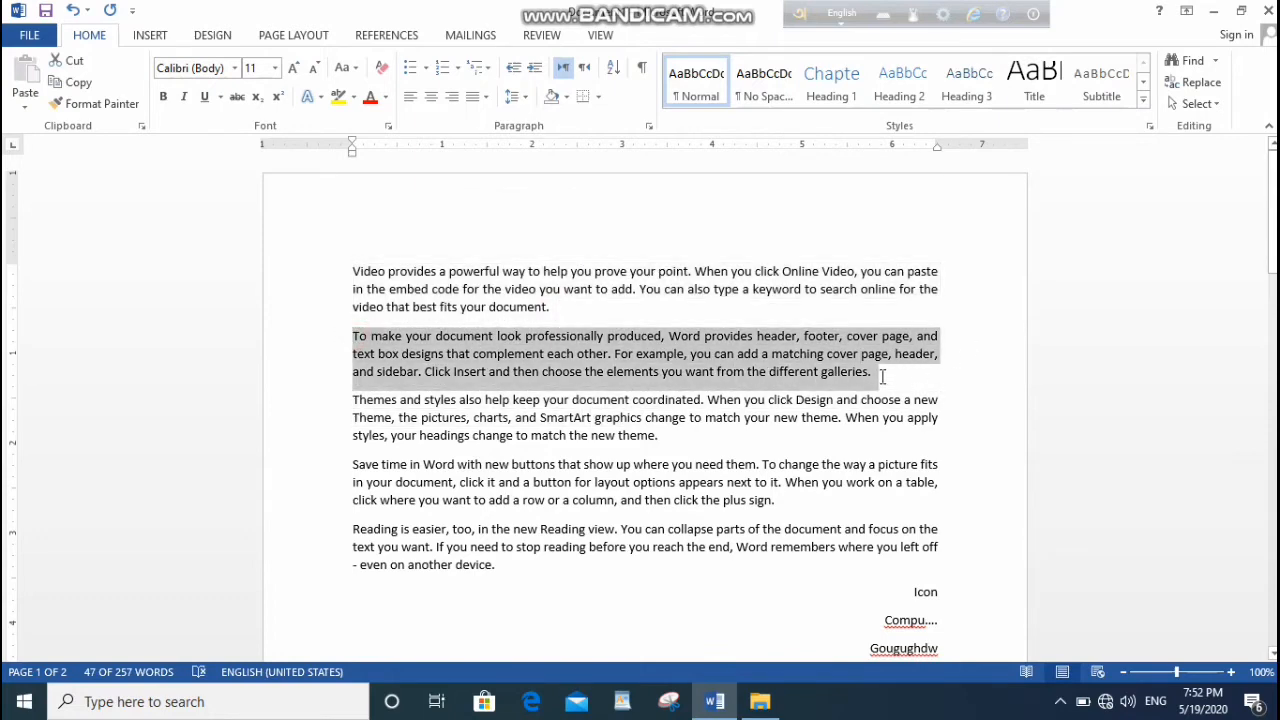
scroll(882, 376, down, 3)
double_click(925, 457)
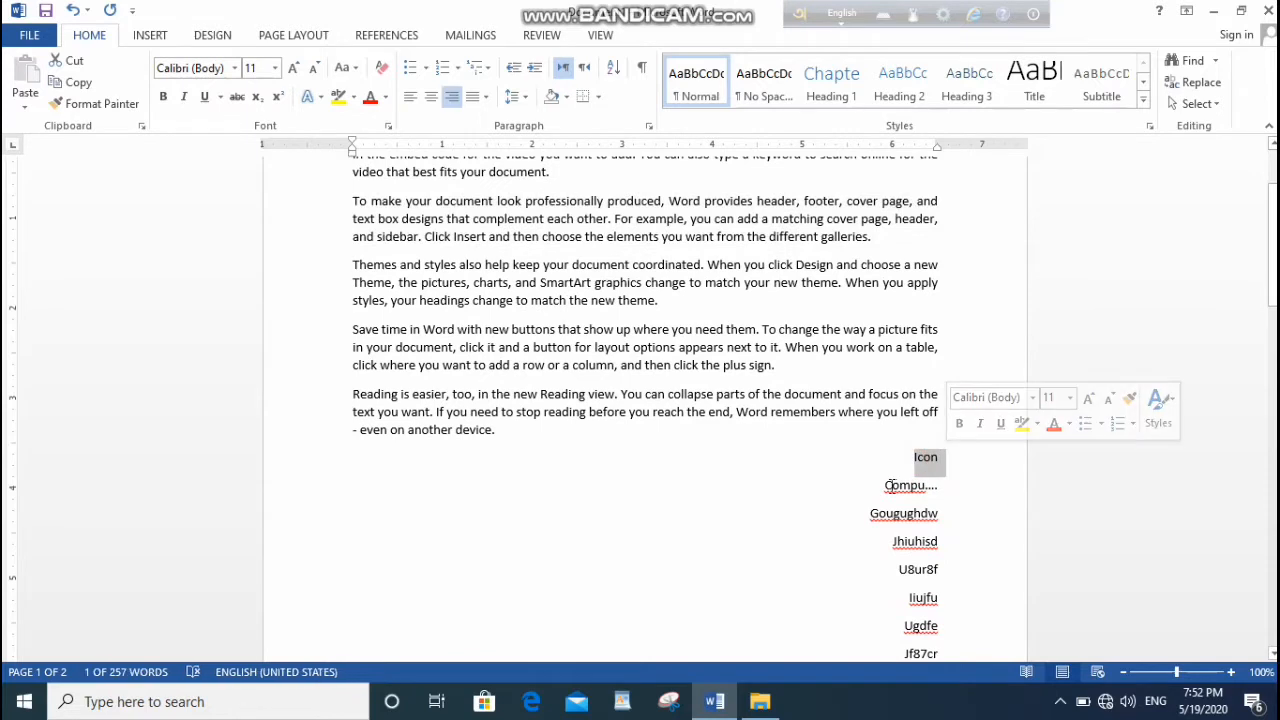
triple_click(889, 485)
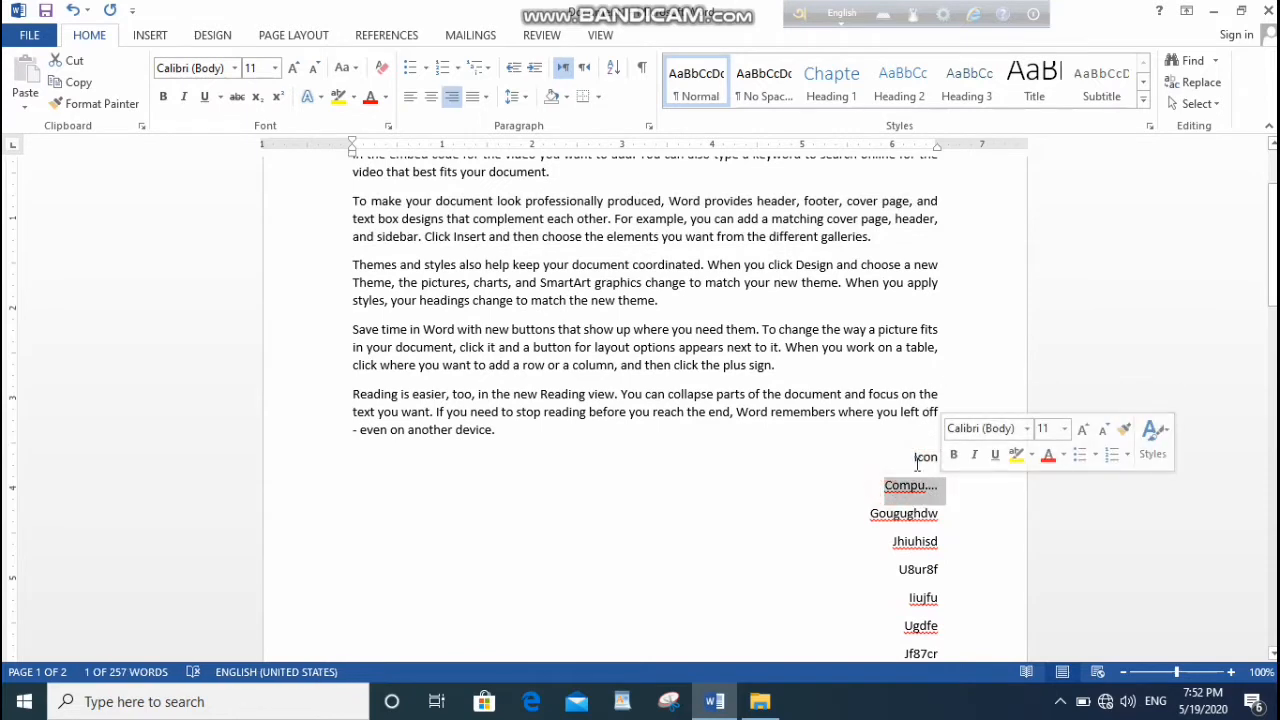
triple_click(917, 460)
scroll(372, 288, up, 3)
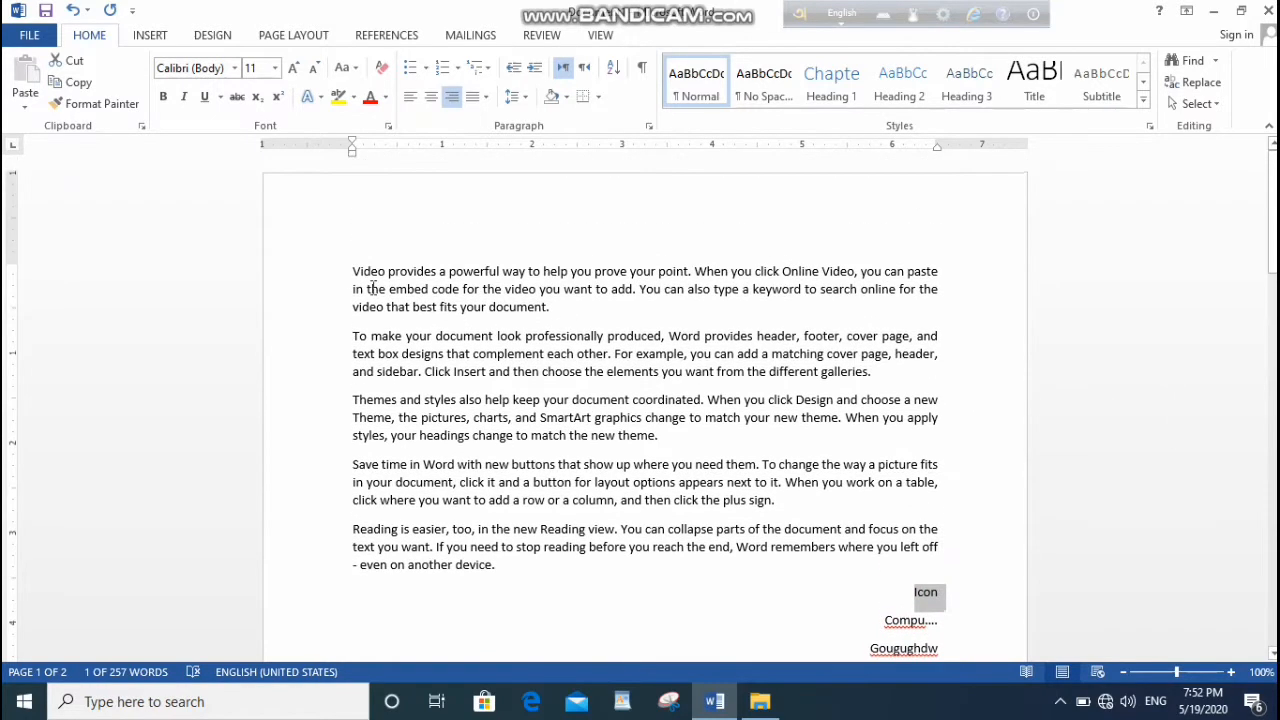
Step: Remove the space after each paragraph from "Video provides" through "Compu...."
drag(346, 274, 551, 307)
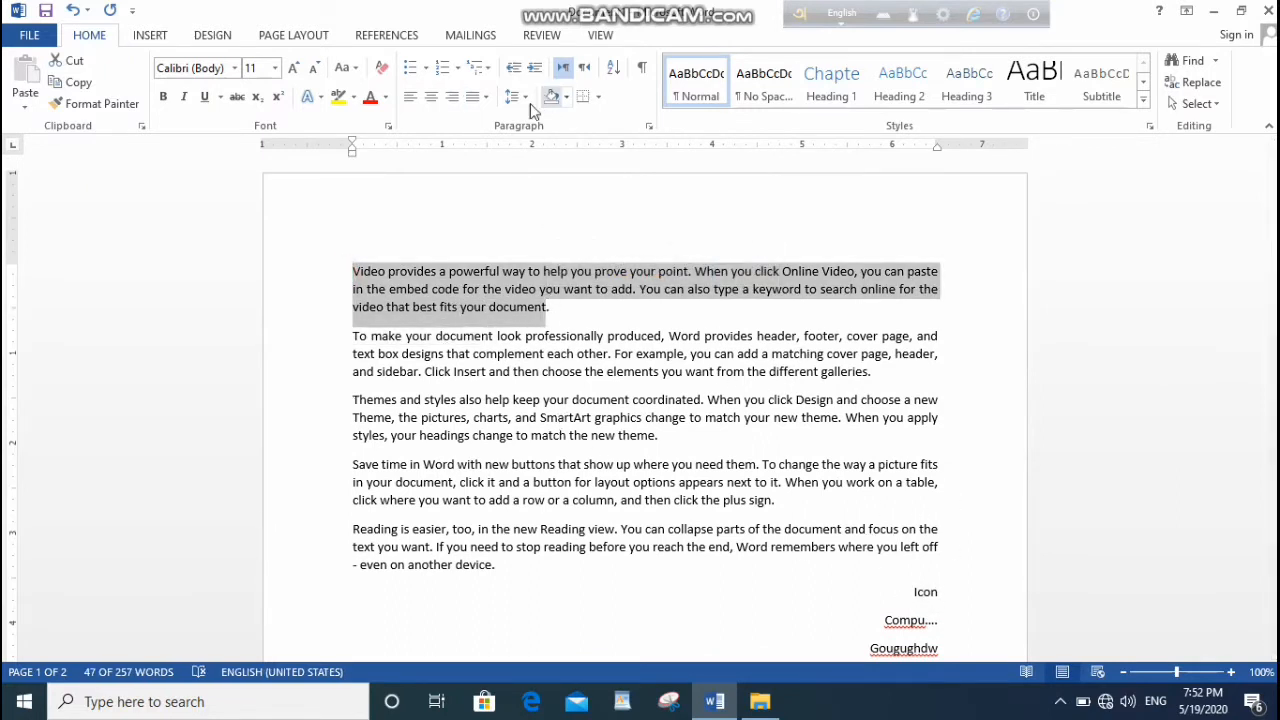
scroll(982, 436, down, 2)
drag(938, 532, 335, 270)
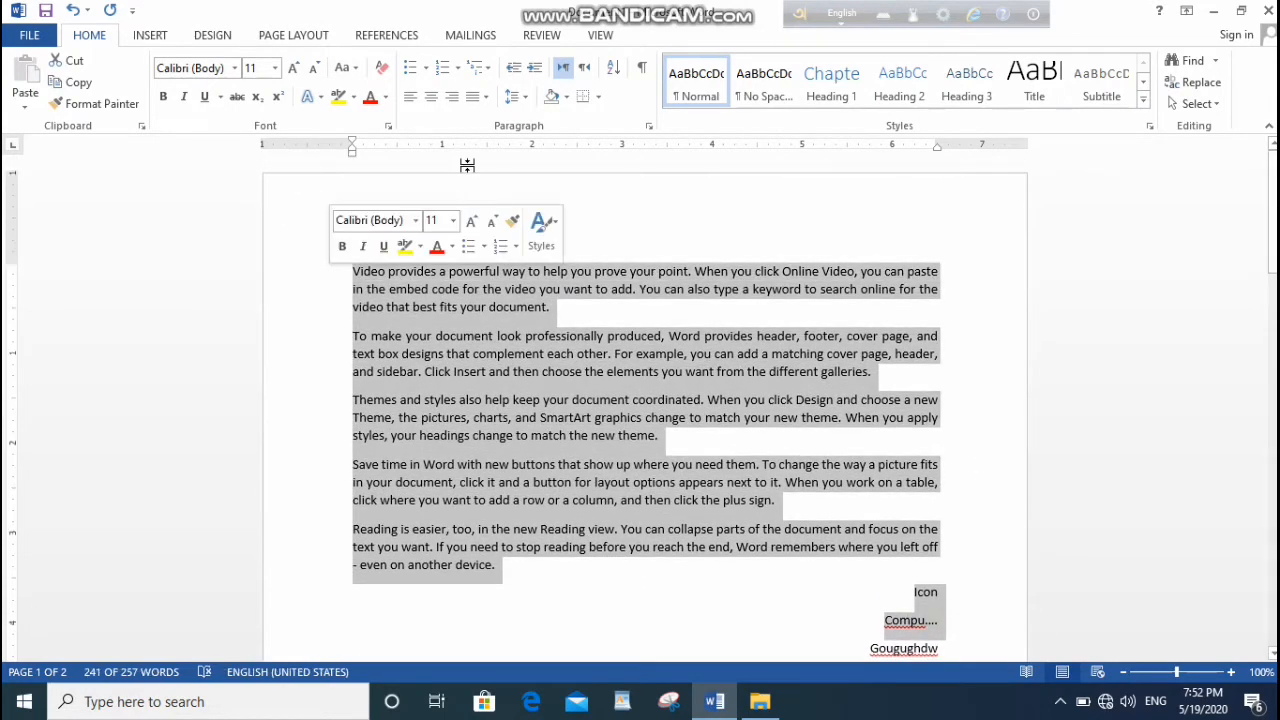
click(528, 104)
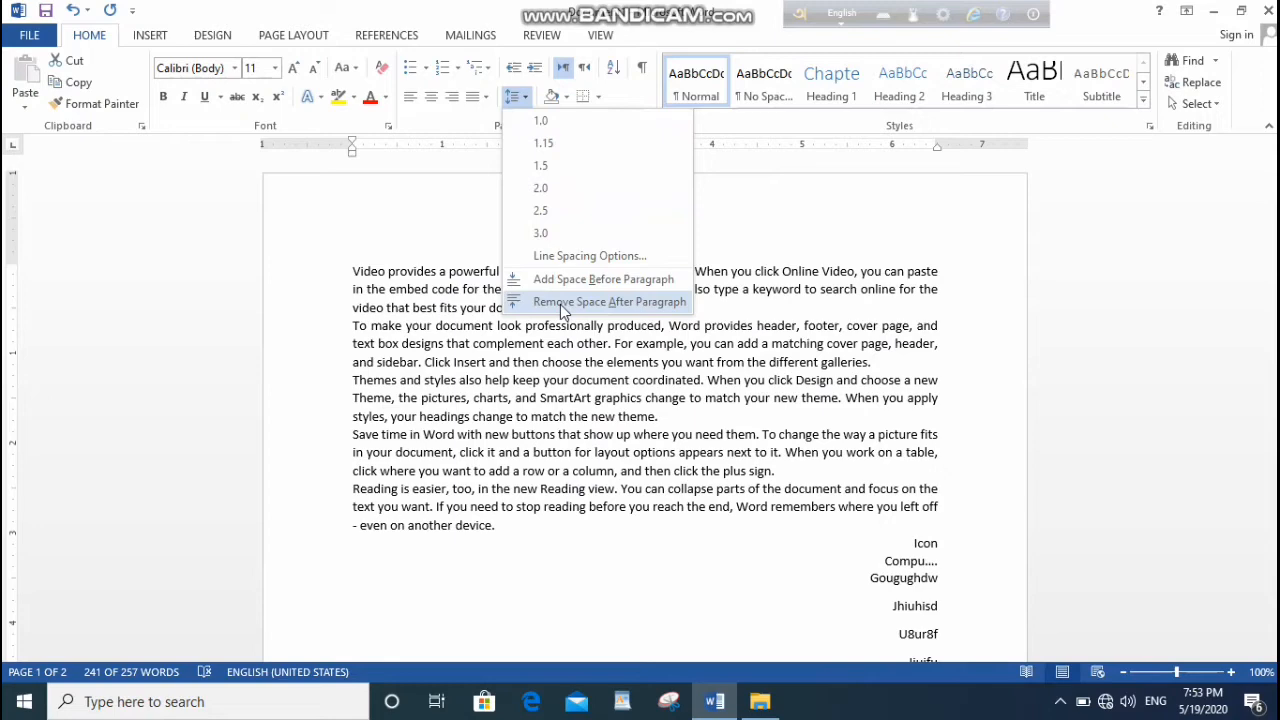
click(560, 304)
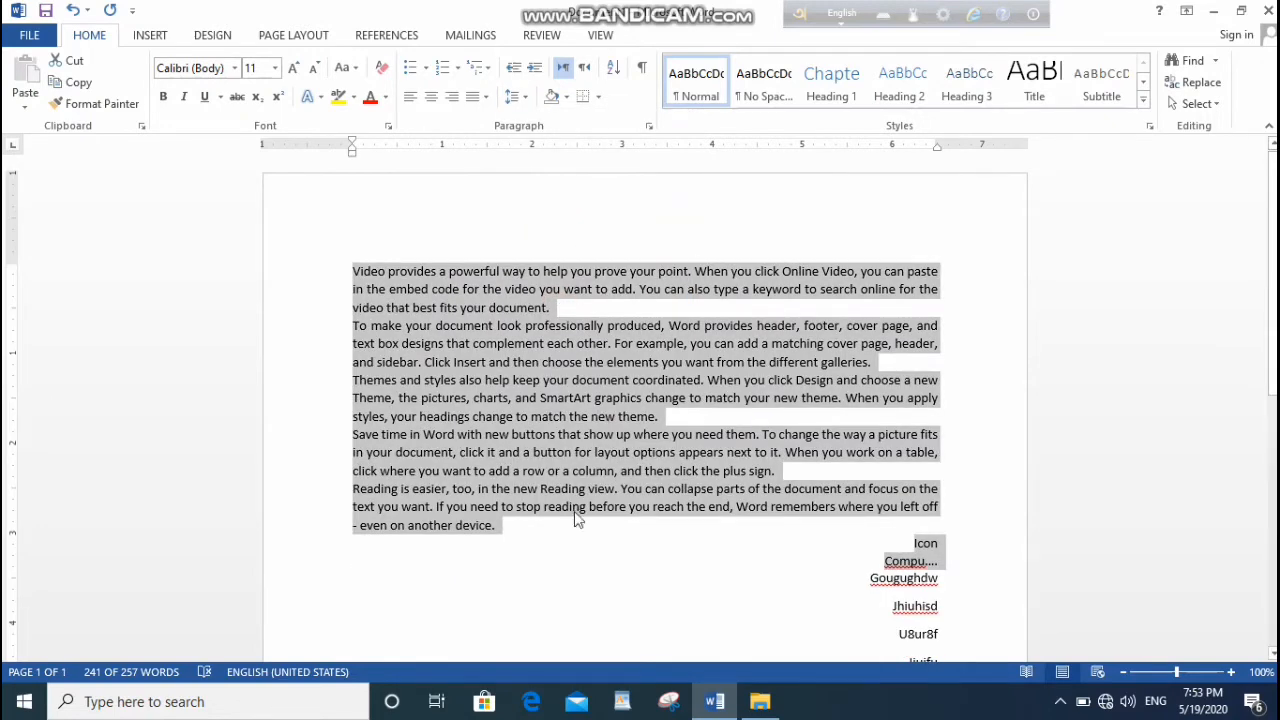
double_click(512, 537)
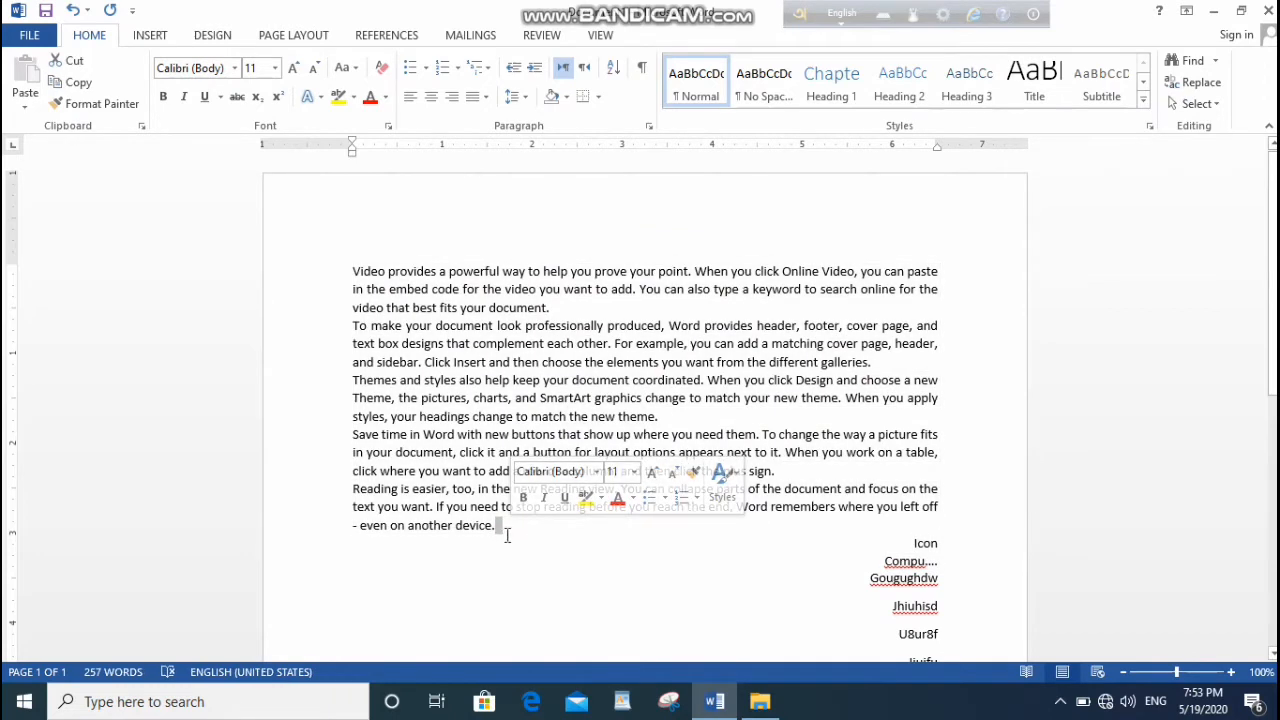
Step: Try 1.15 line spacing on the five body paragraphs and settle on 1.5
drag(500, 529, 317, 263)
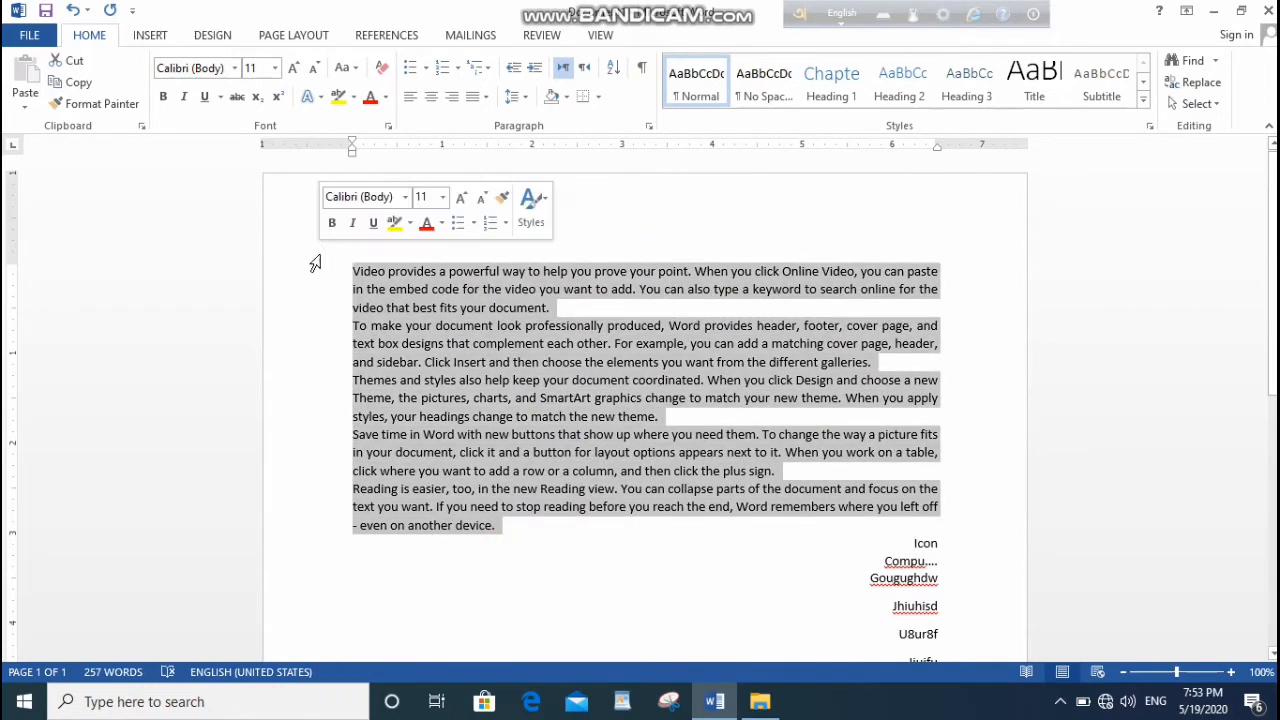
click(514, 97)
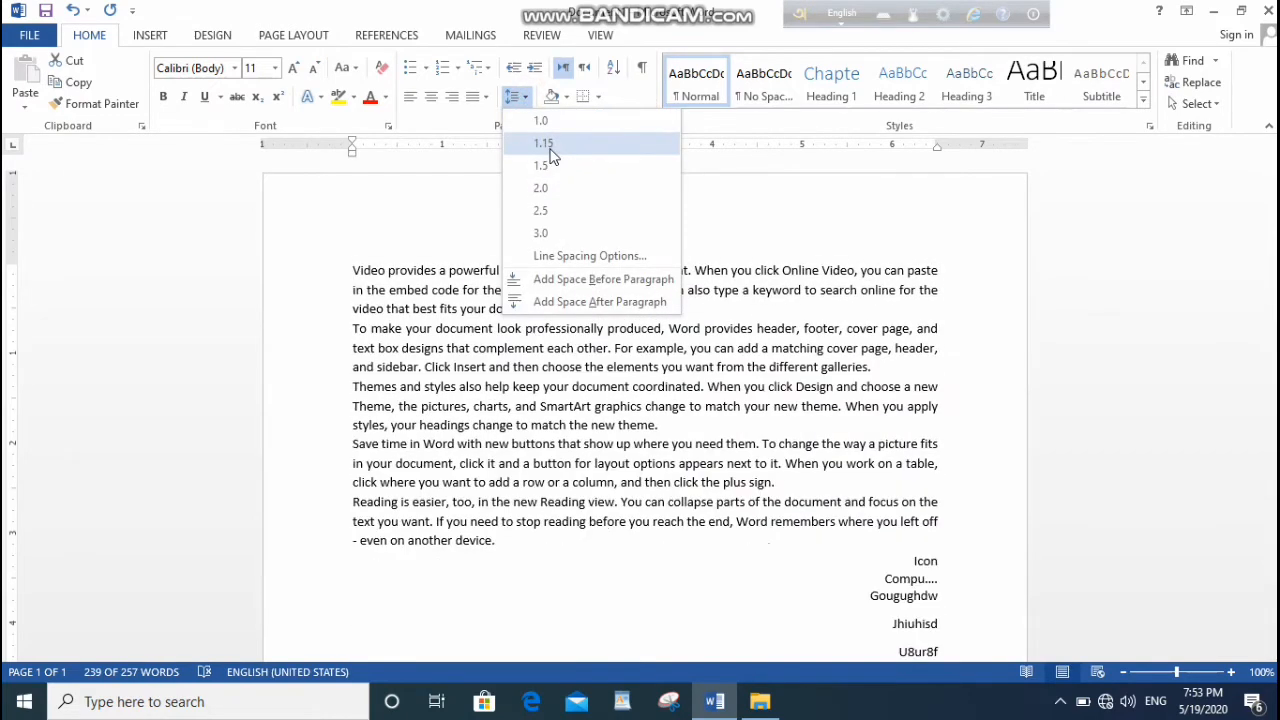
click(549, 150)
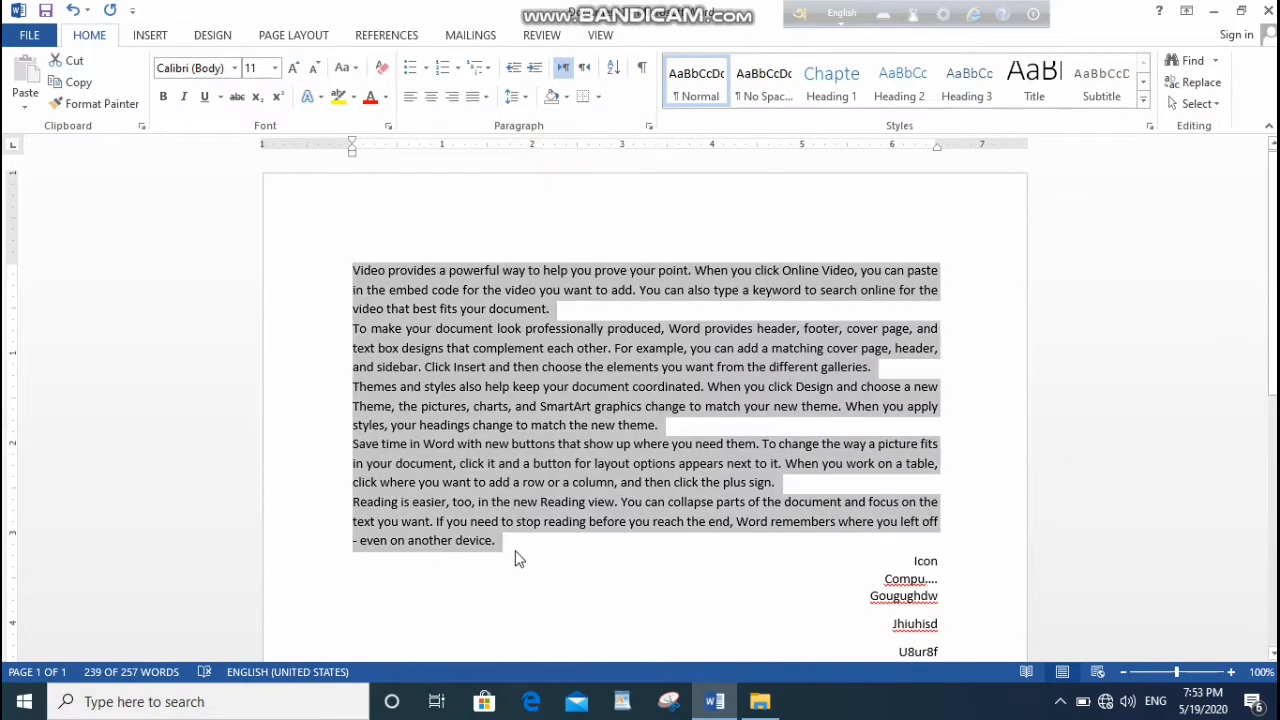
click(514, 97)
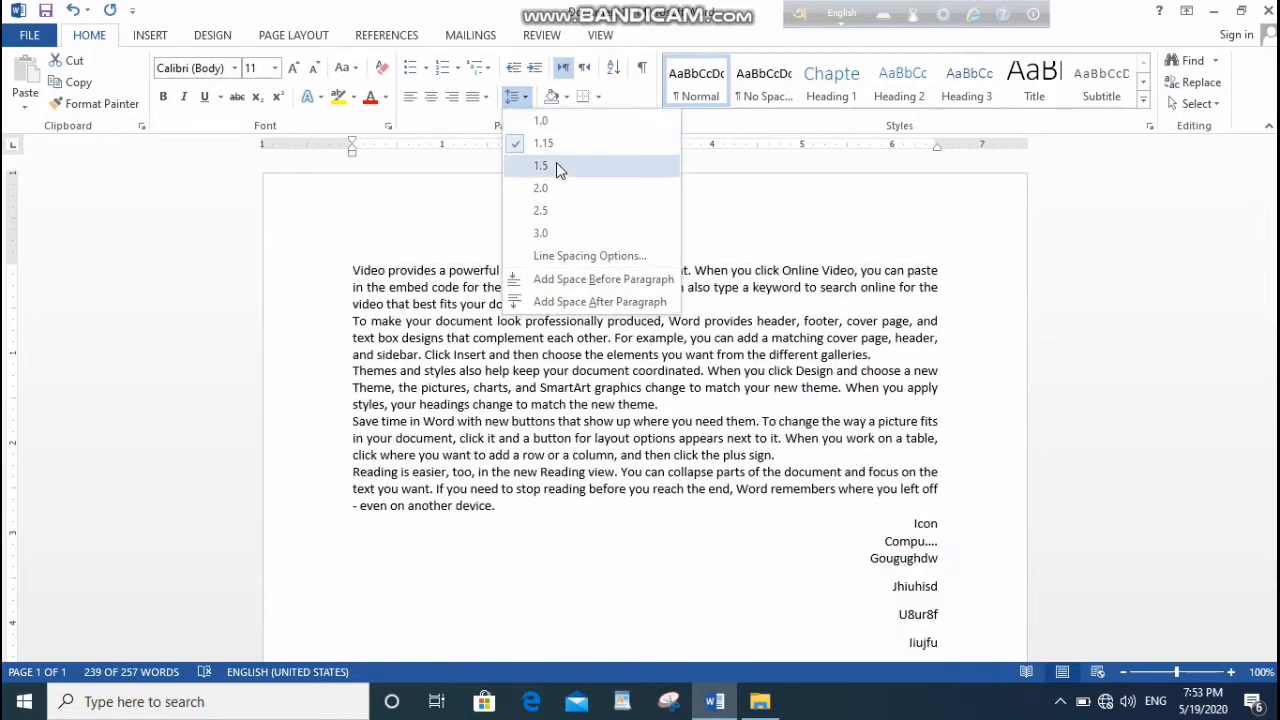
click(546, 165)
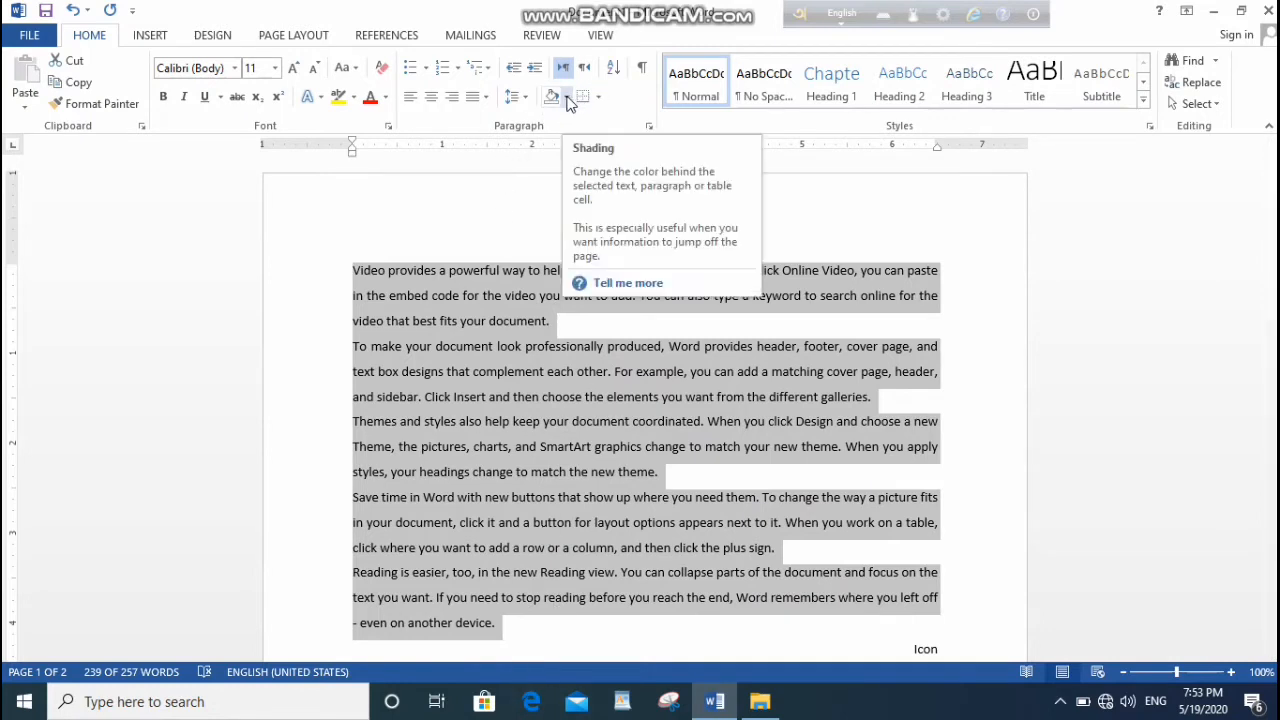
Step: Shade the short lines "Icon" and "Compu...." with the standard light blue colour
scroll(540, 570, down, 1)
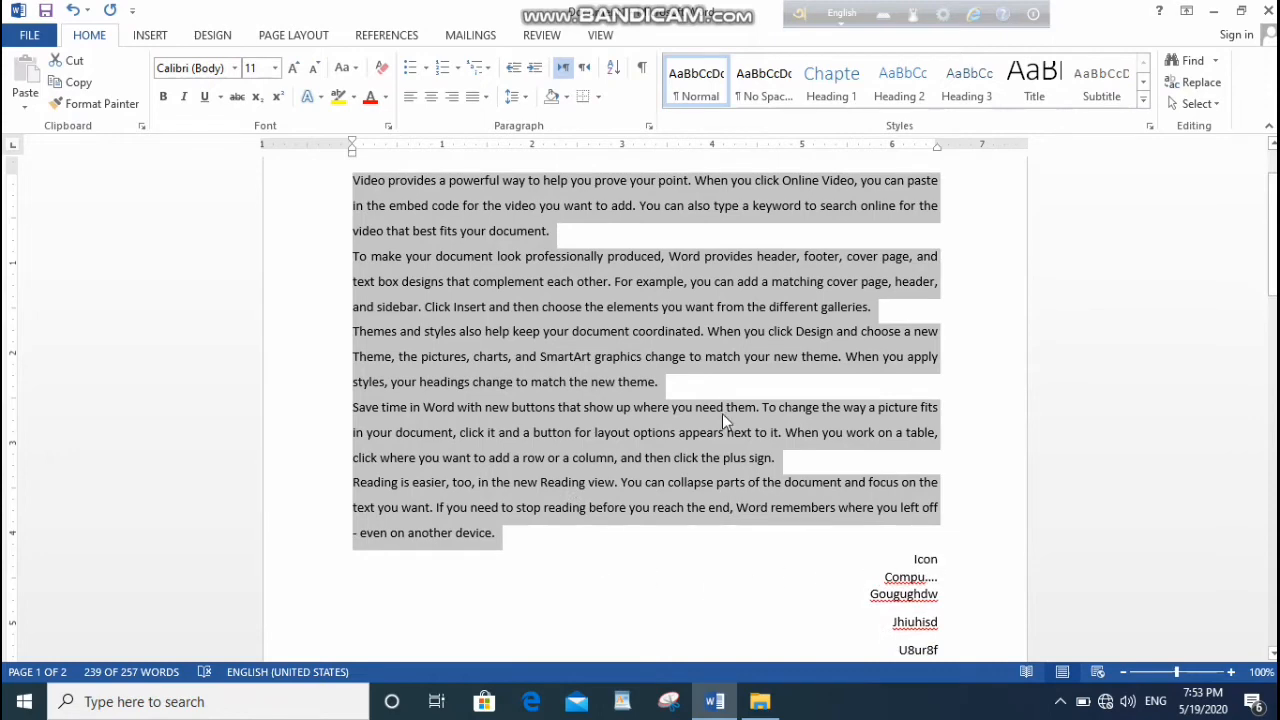
scroll(722, 420, up, 1)
scroll(905, 545, down, 2)
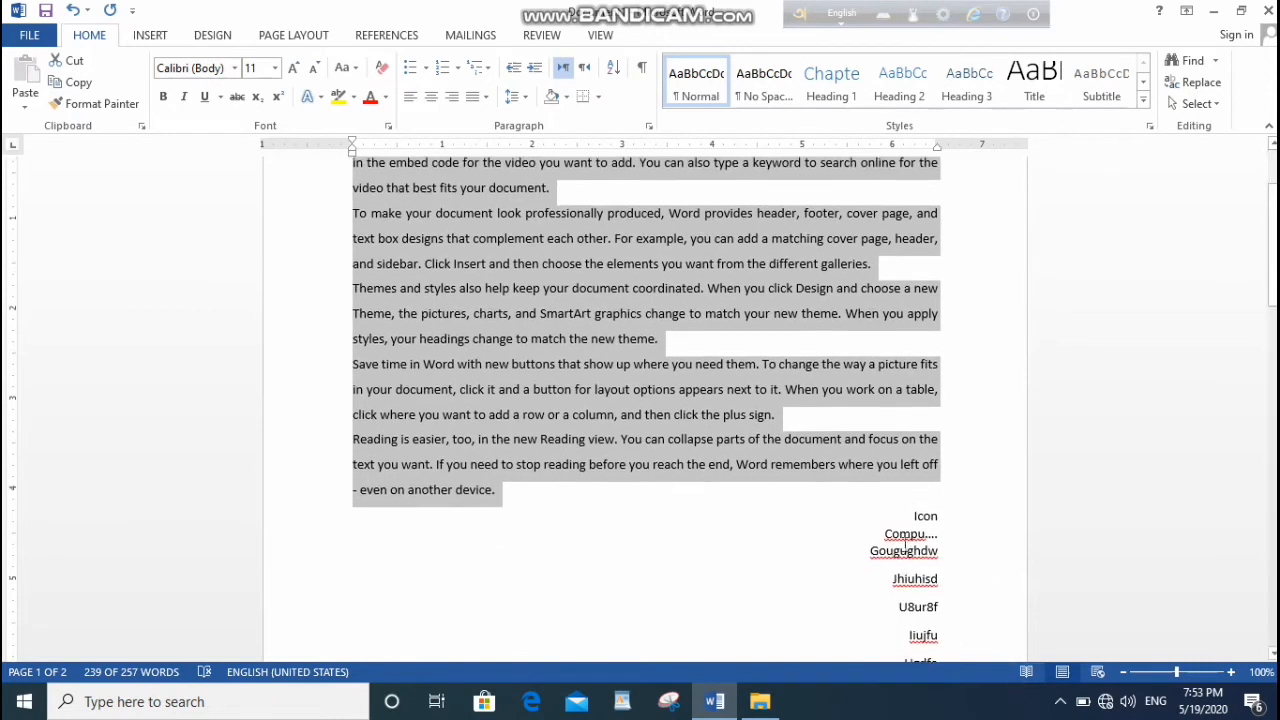
drag(905, 515, 938, 540)
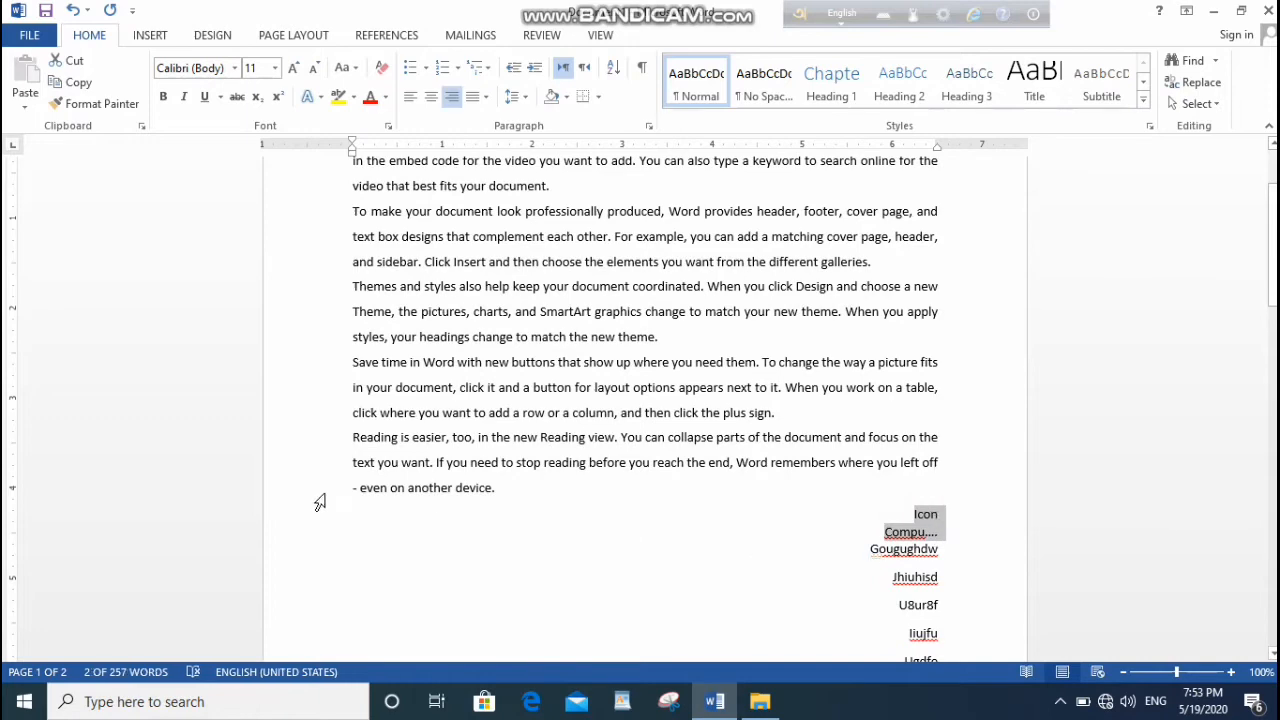
click(566, 97)
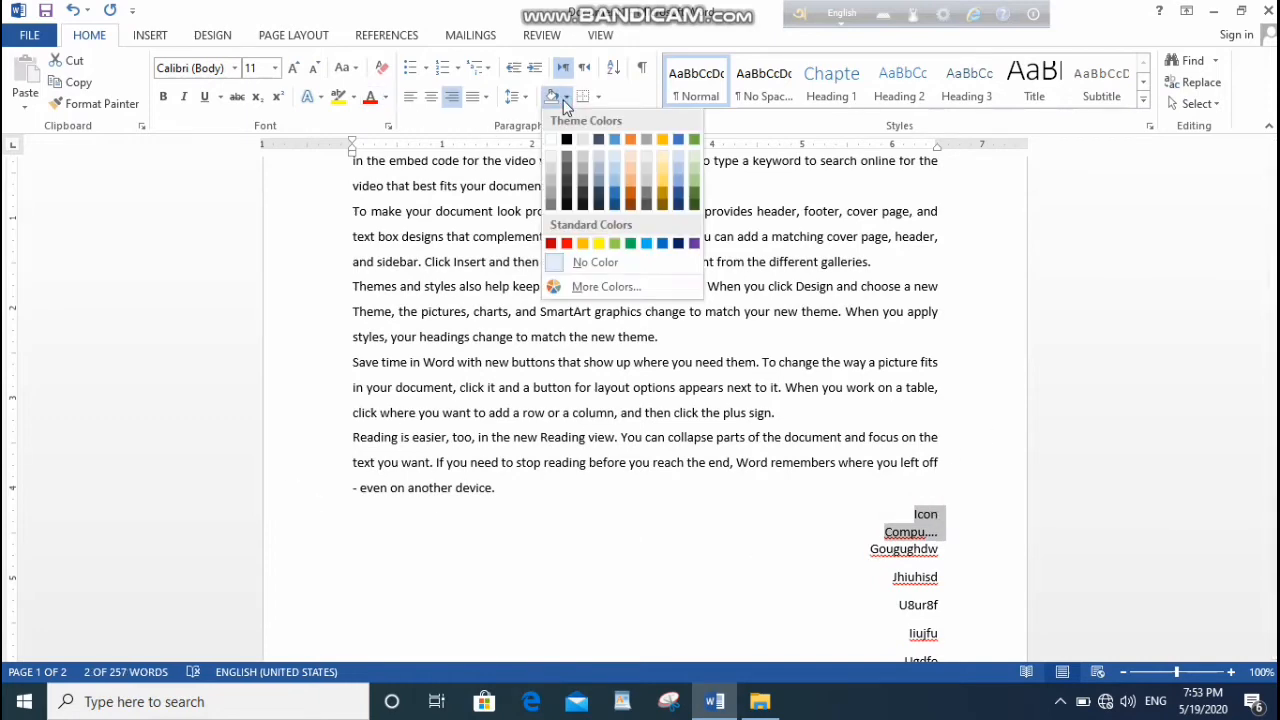
click(645, 244)
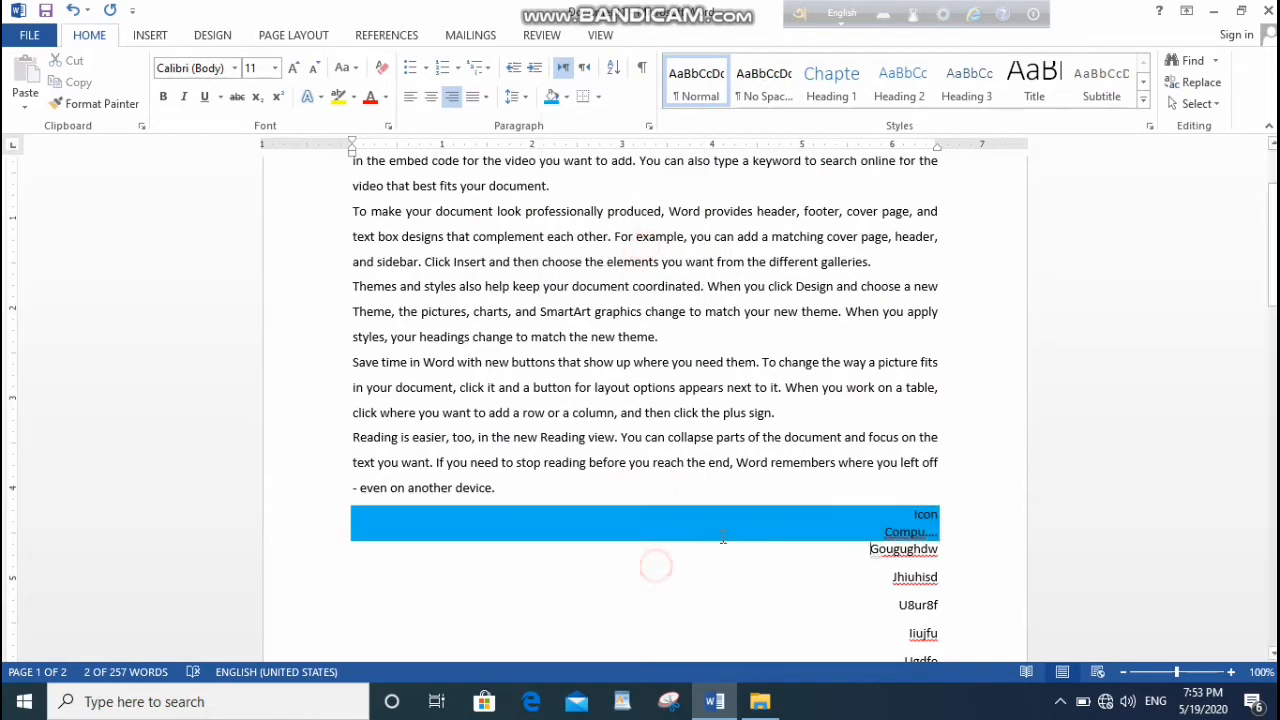
click(654, 563)
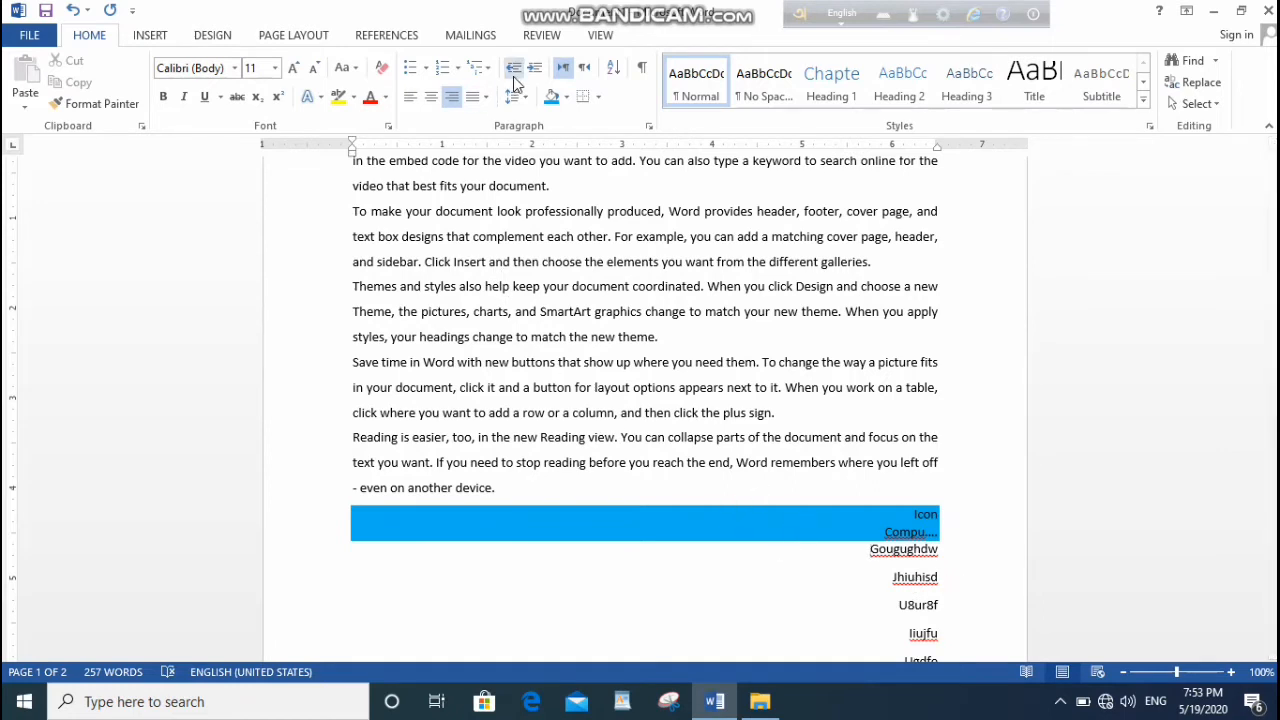
Step: Apply all borders to the five body paragraphs from "Video provides" through "even on another device"
click(597, 100)
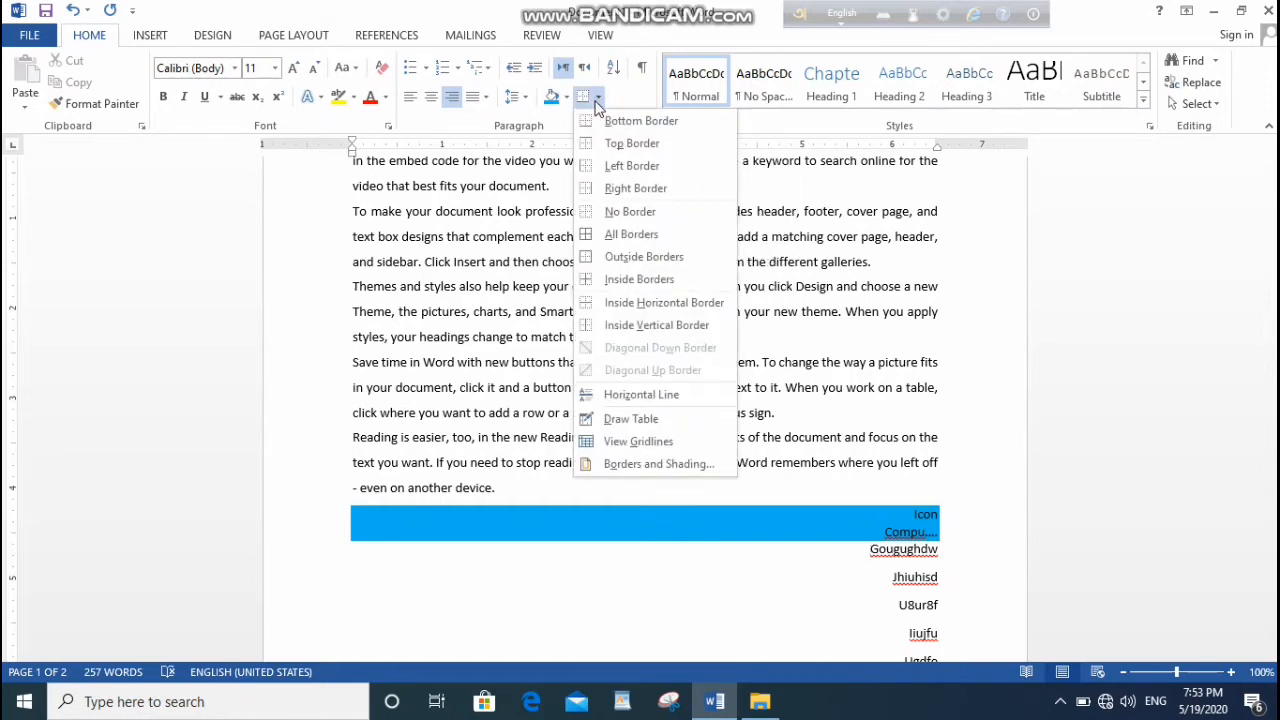
click(686, 565)
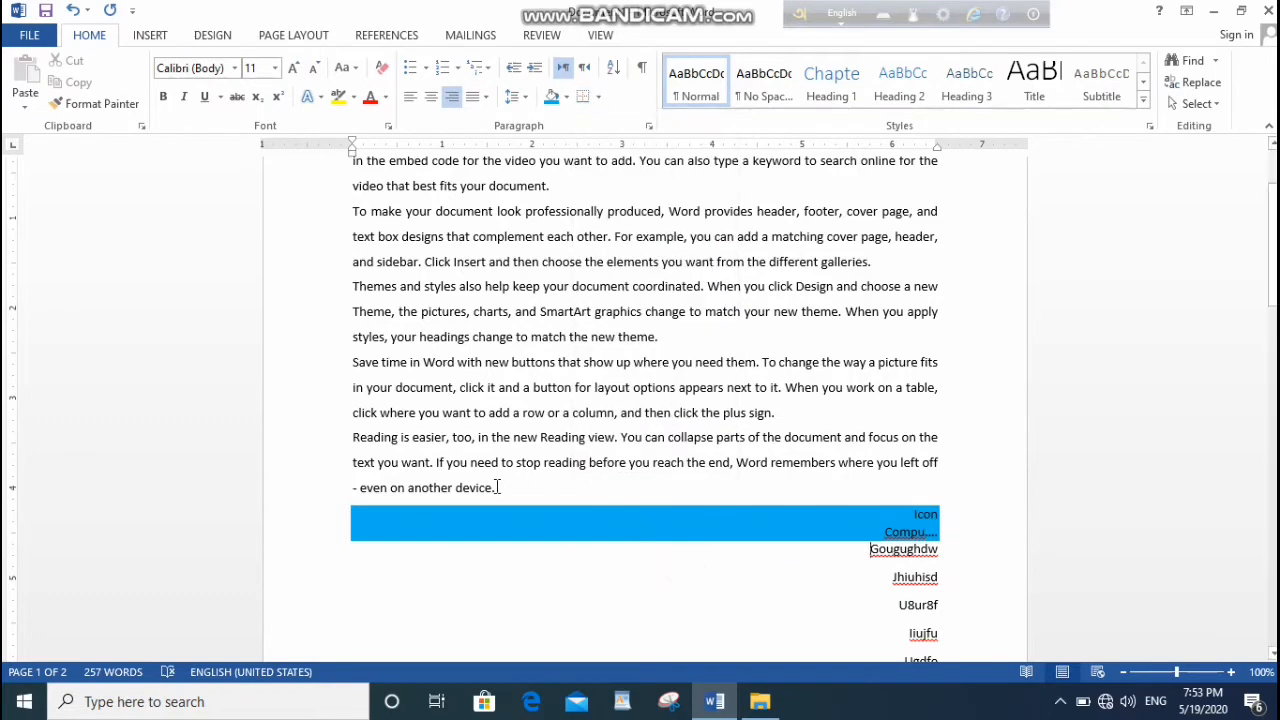
drag(502, 490, 301, 259)
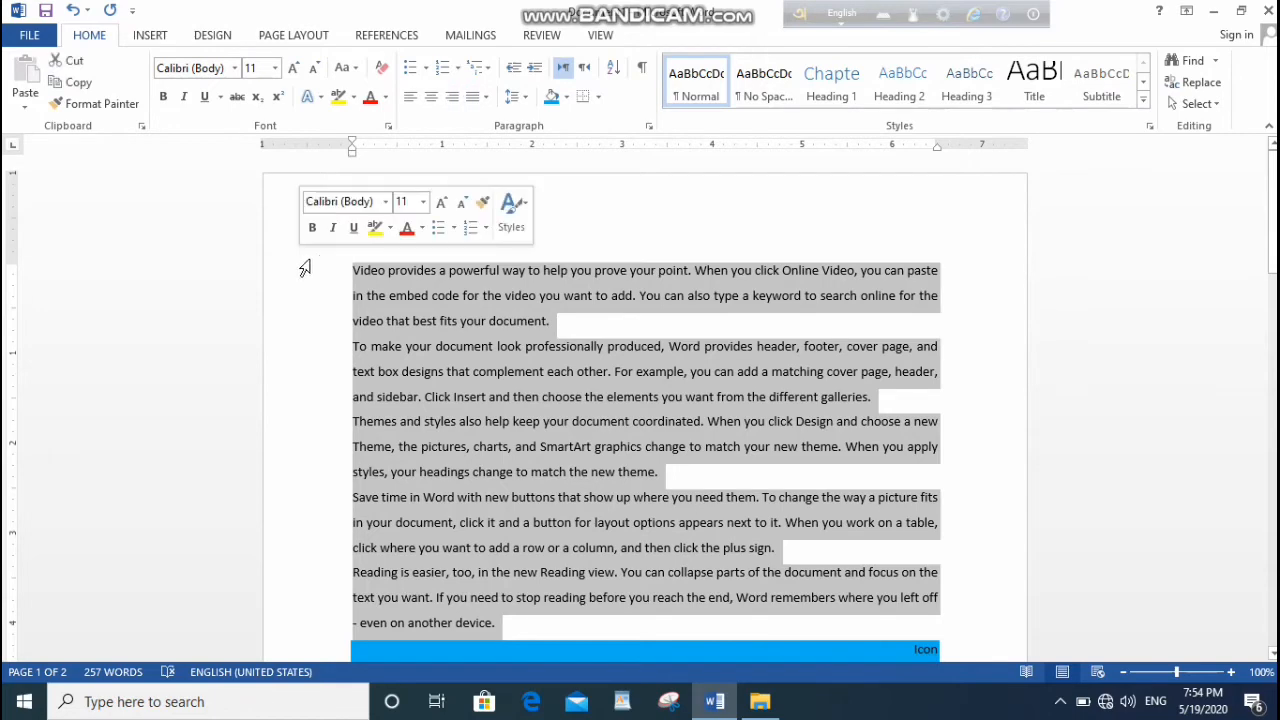
click(598, 97)
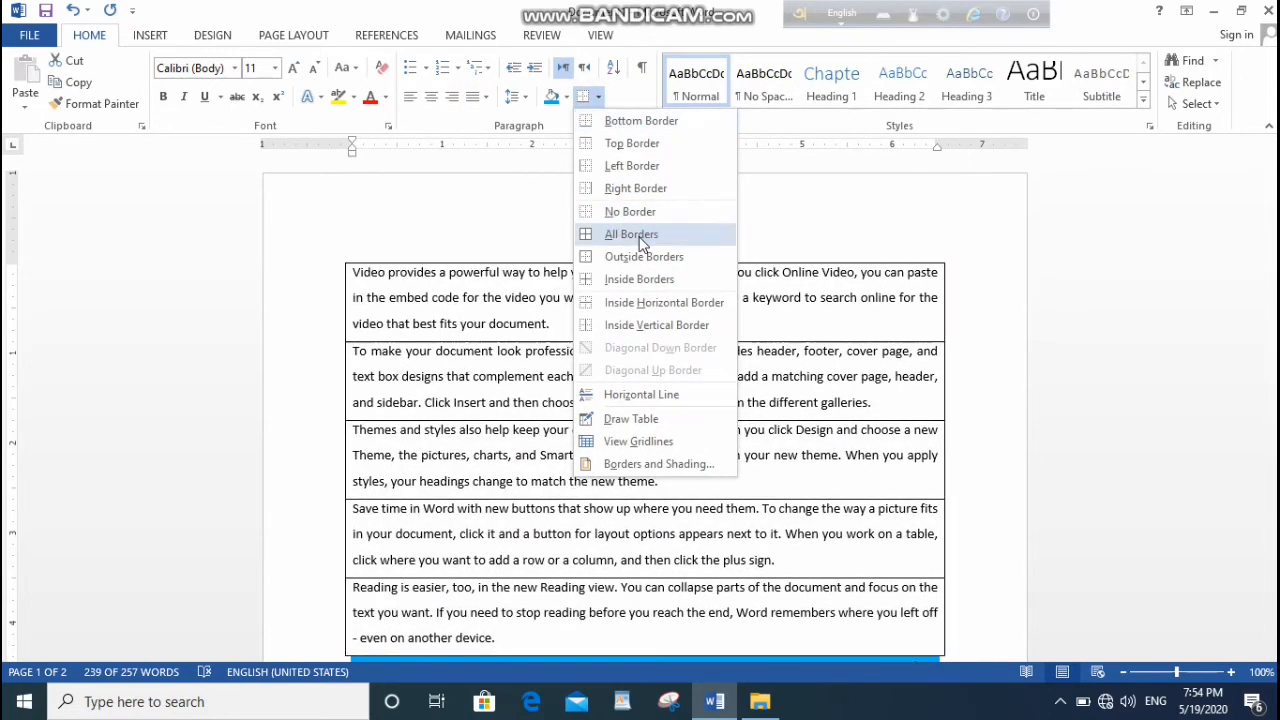
click(631, 234)
Step: Apply all borders to the text from the fifth body paragraph, "Reading is easier", through the line "Oigji"
scroll(697, 316, down, 5)
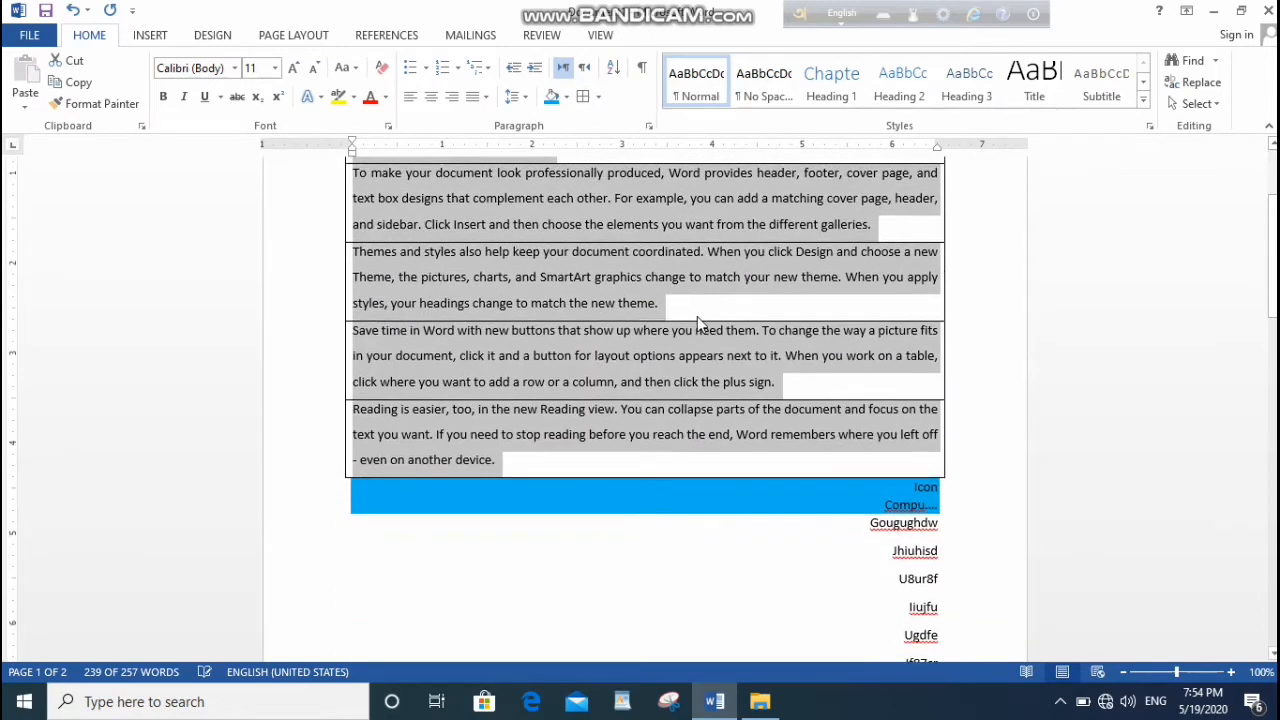
scroll(960, 520, down, 12)
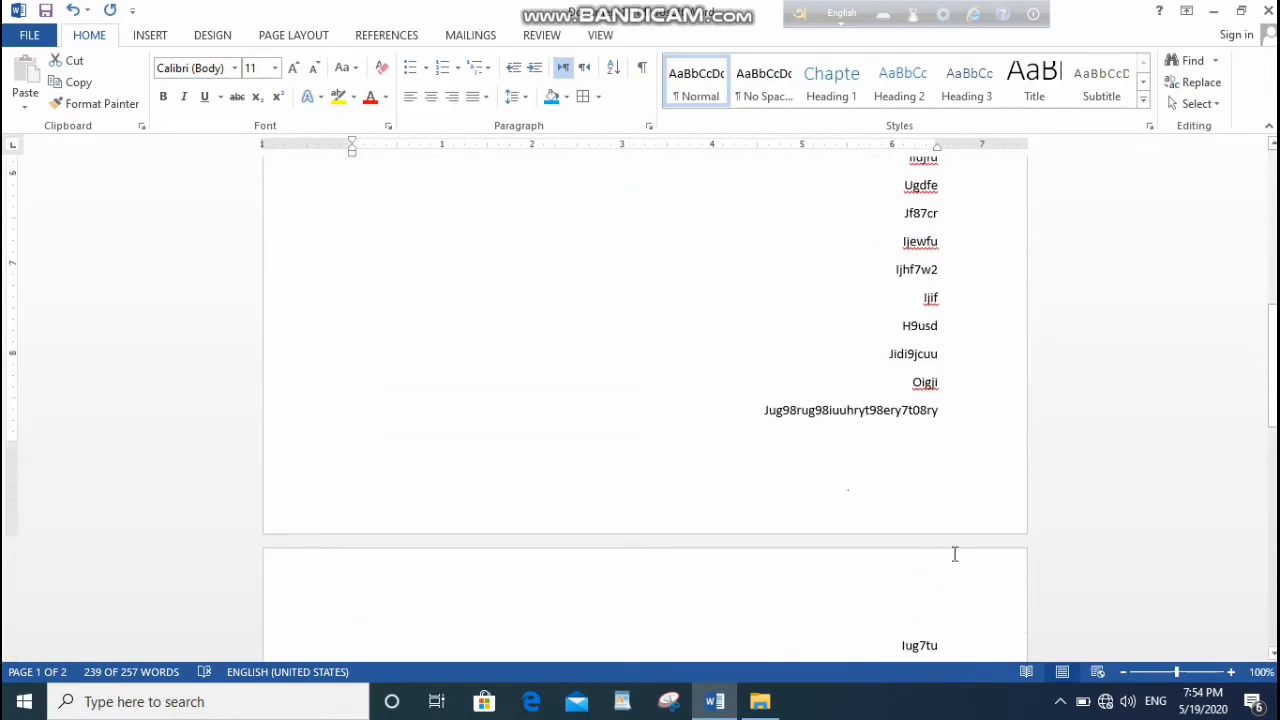
click(936, 413)
drag(877, 356, 752, 482)
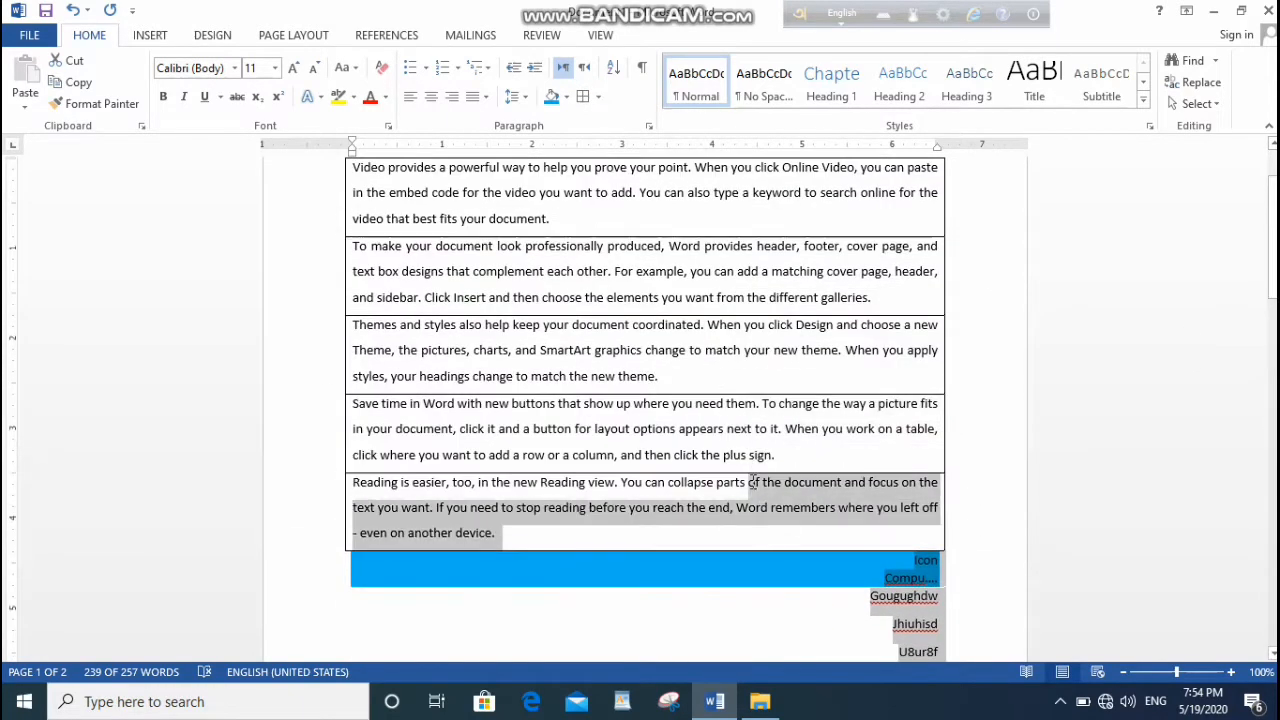
click(597, 96)
click(631, 233)
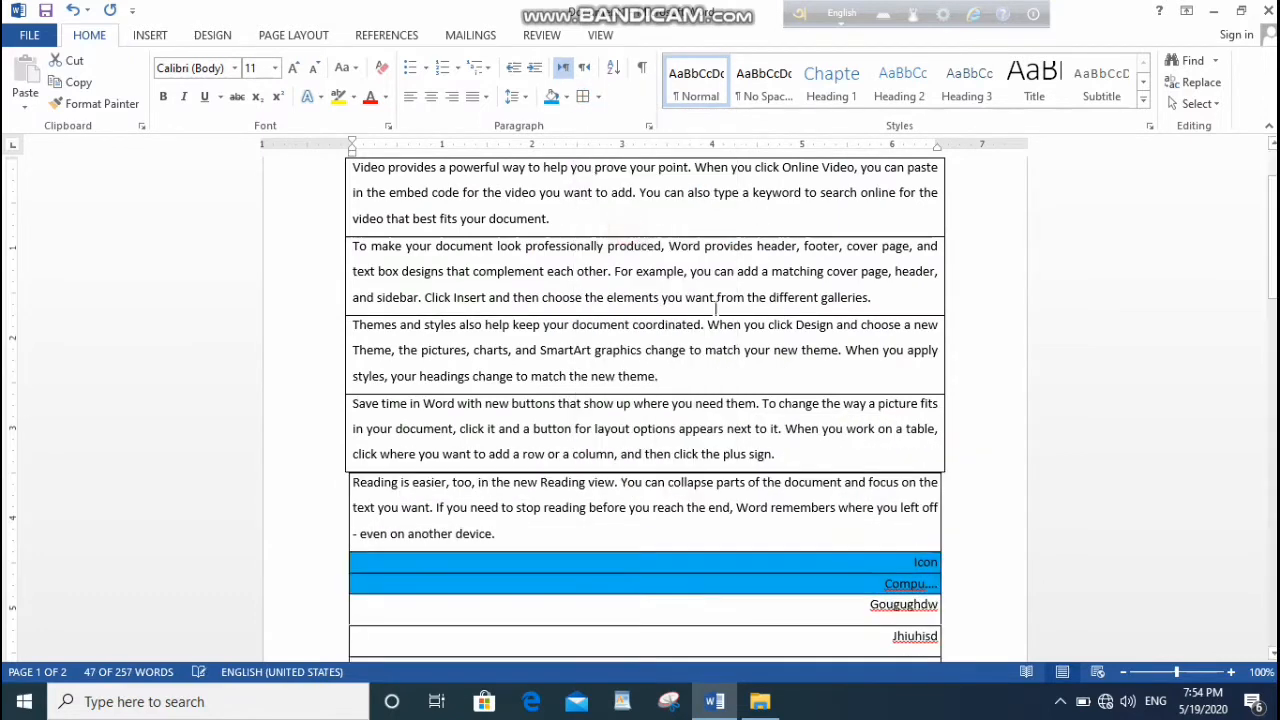
scroll(863, 402, down, 3)
scroll(723, 423, down, 3)
click(785, 564)
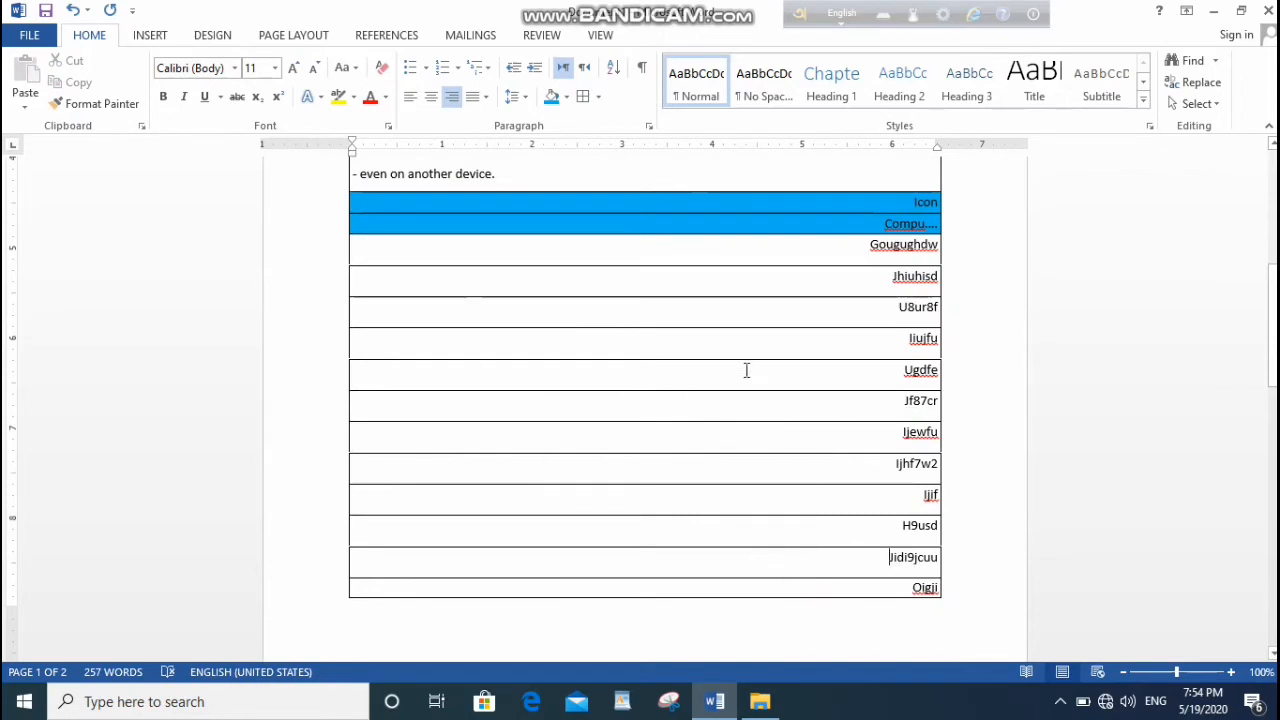
scroll(851, 566, up, 3)
scroll(851, 566, down, 5)
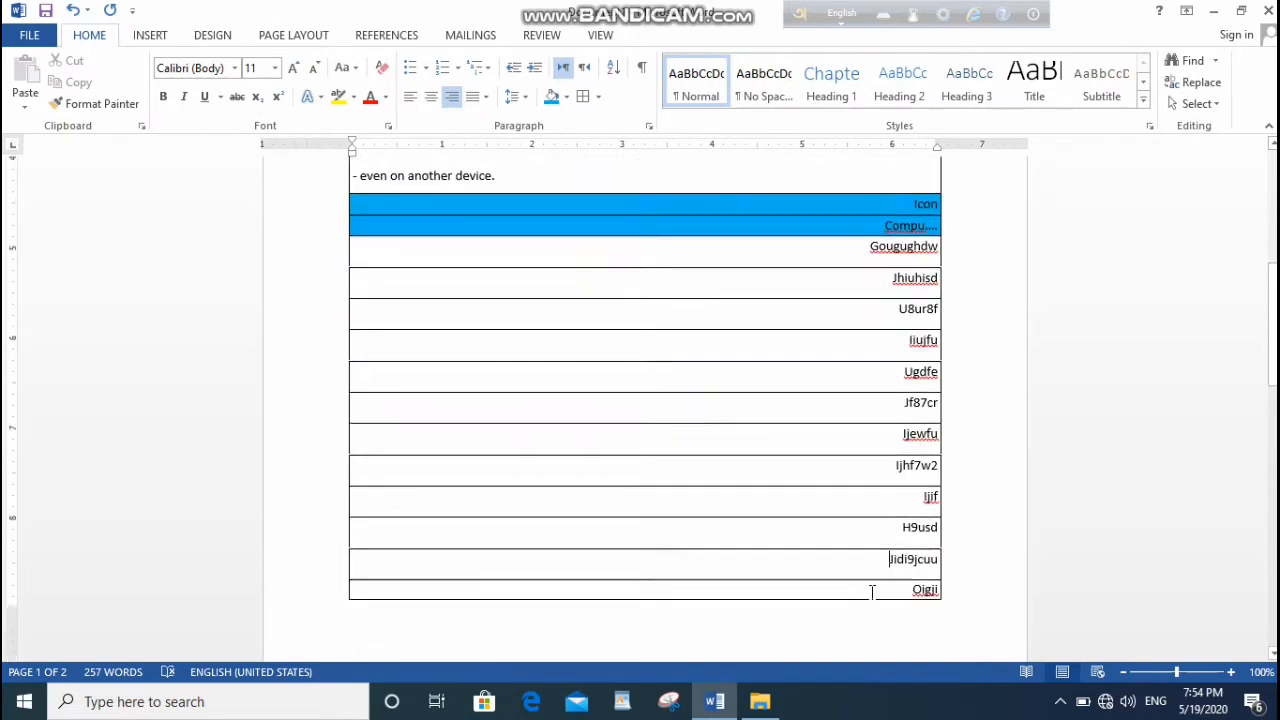
Step: Remove all borders from the text between "Video provides" and the line "Oigji"
click(945, 461)
drag(945, 461, 297, 274)
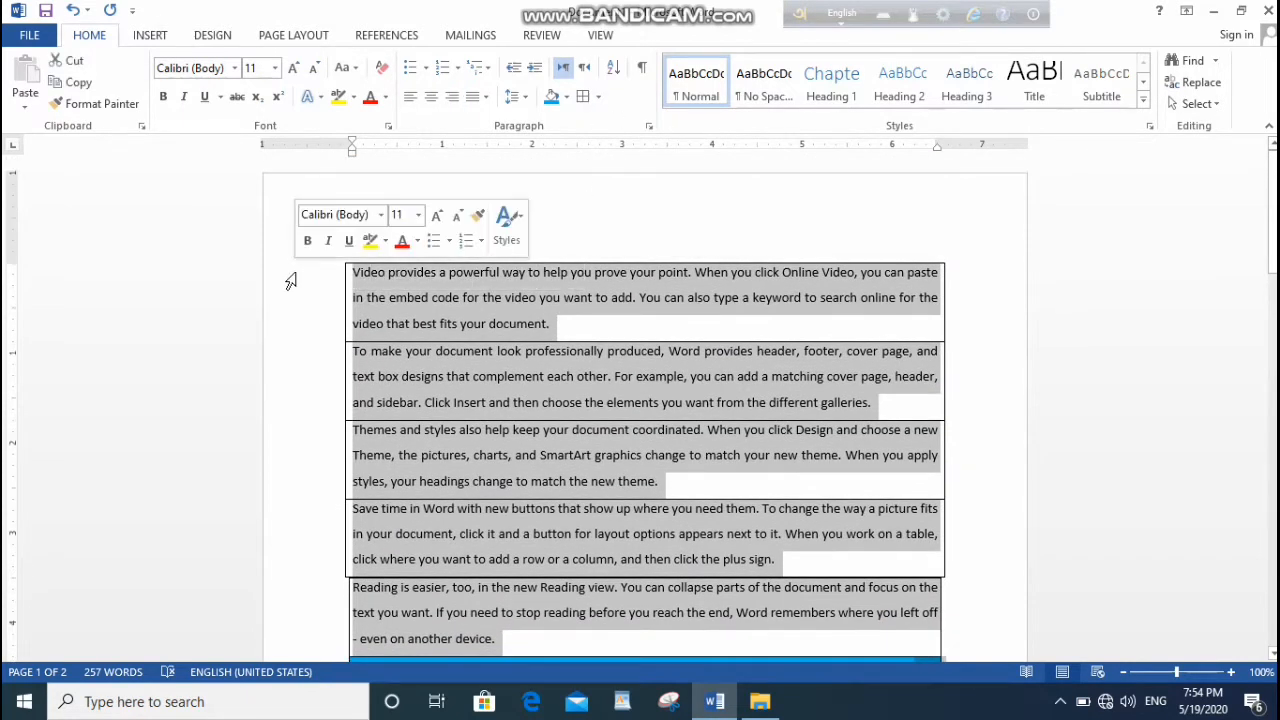
click(598, 100)
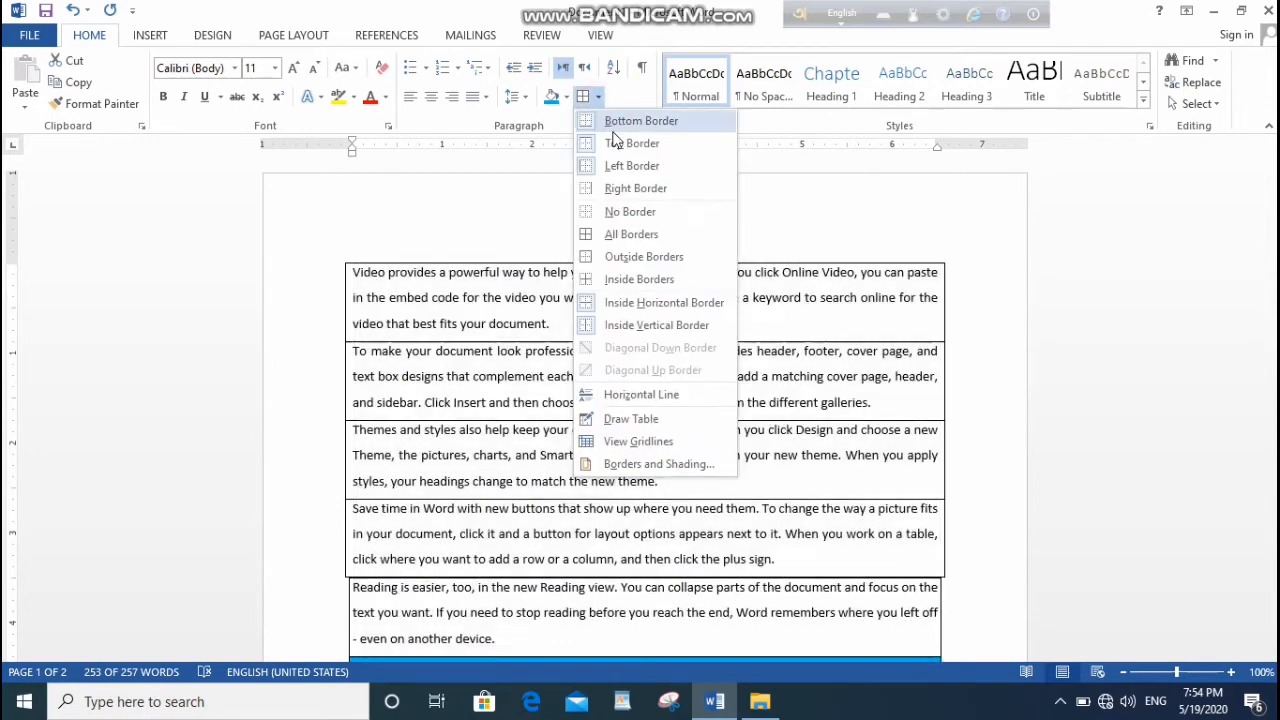
click(635, 218)
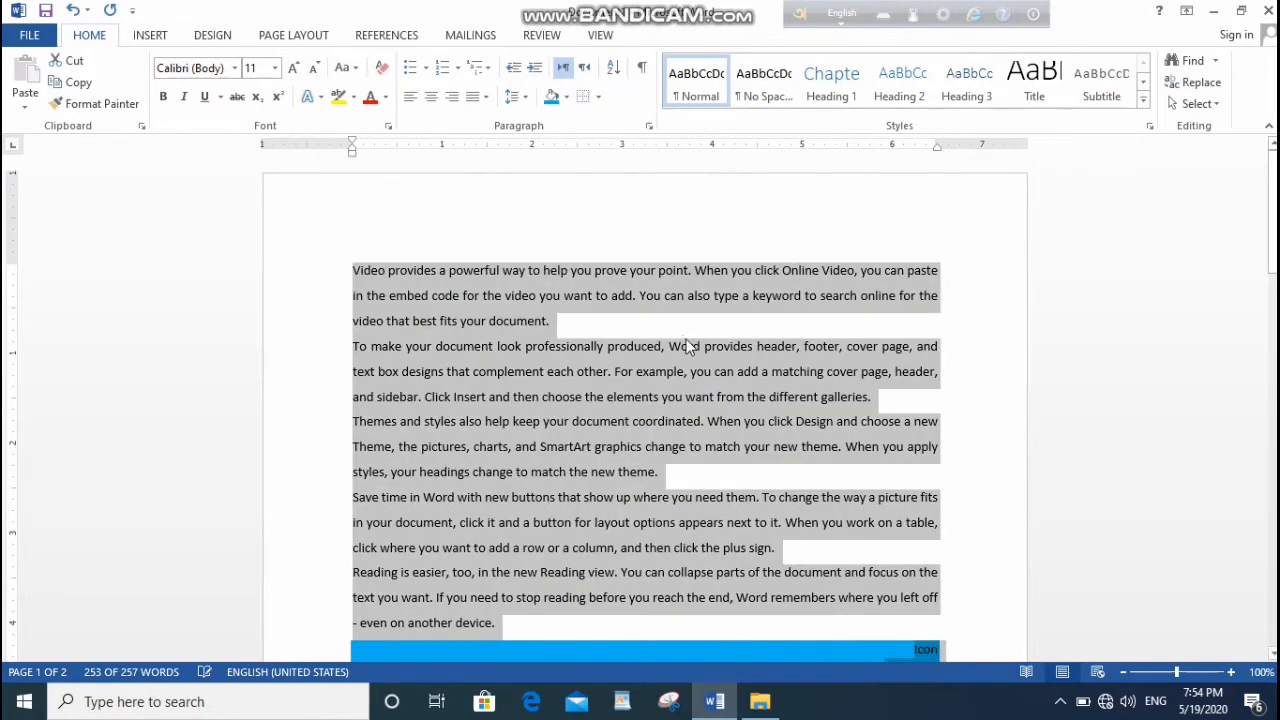
Step: Add a bottom border to the fourth body paragraph, "Save time in Word"
scroll(760, 382, down, 3)
click(651, 297)
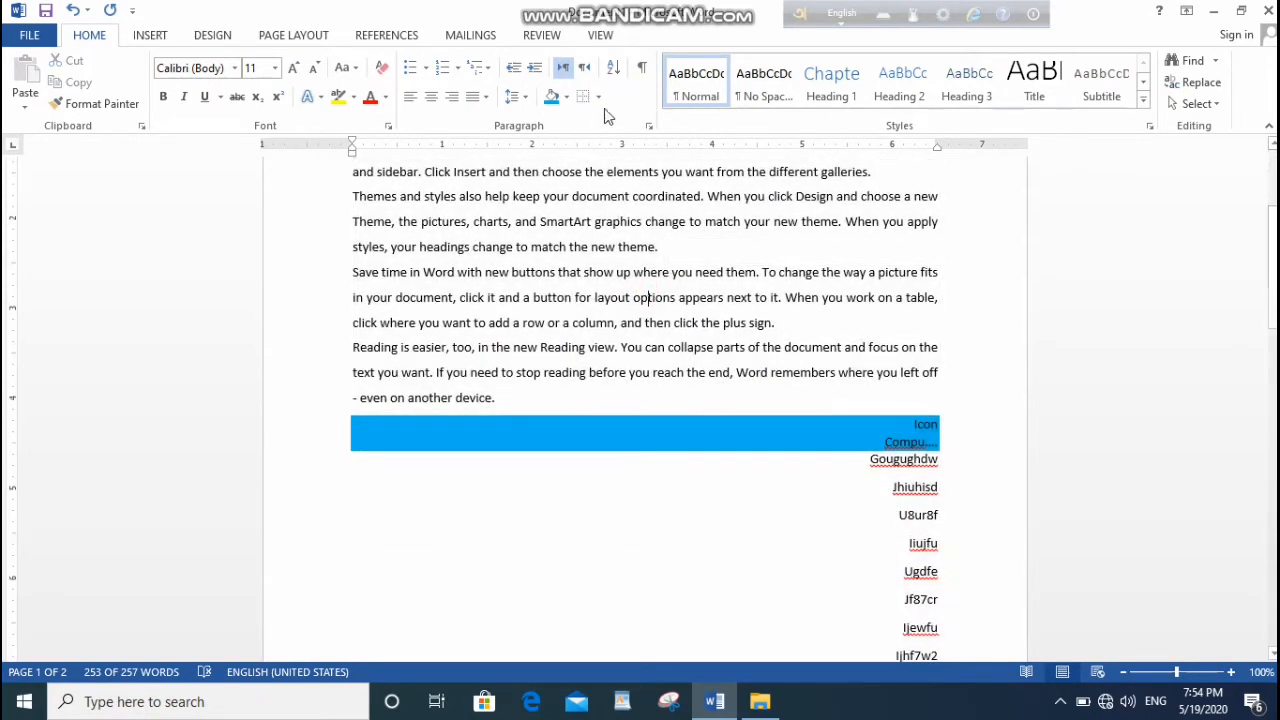
click(598, 100)
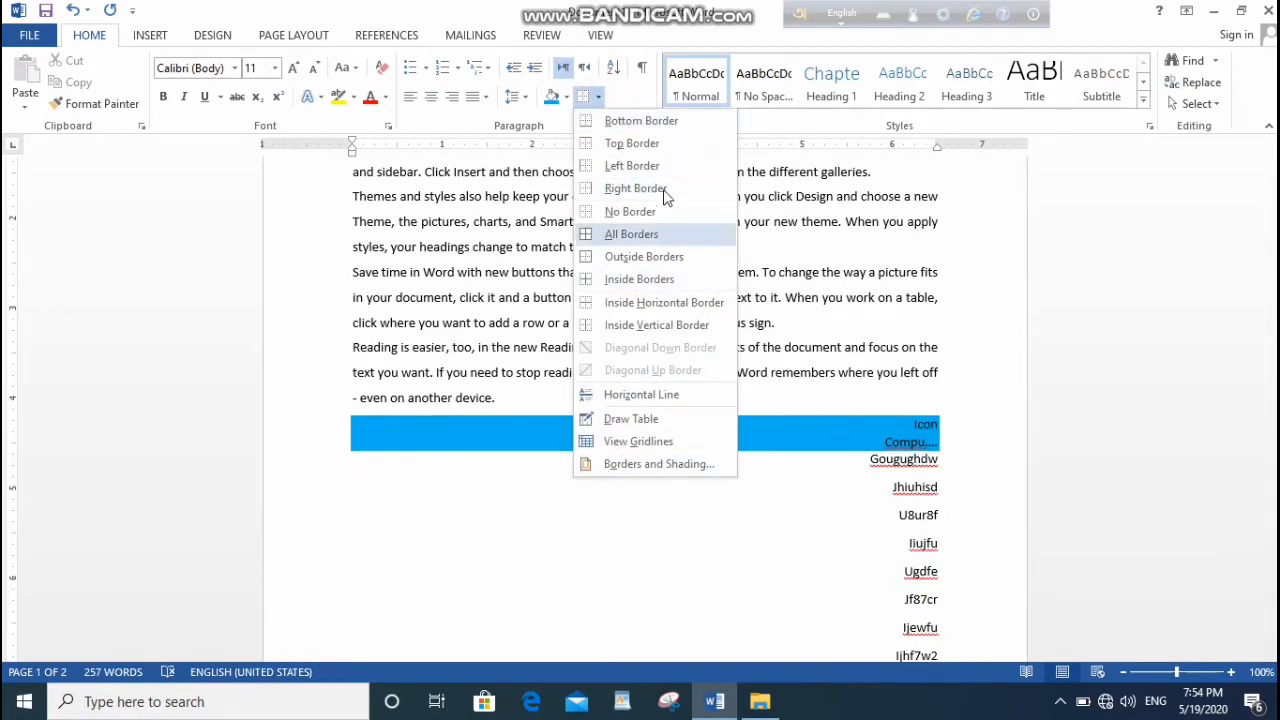
click(643, 124)
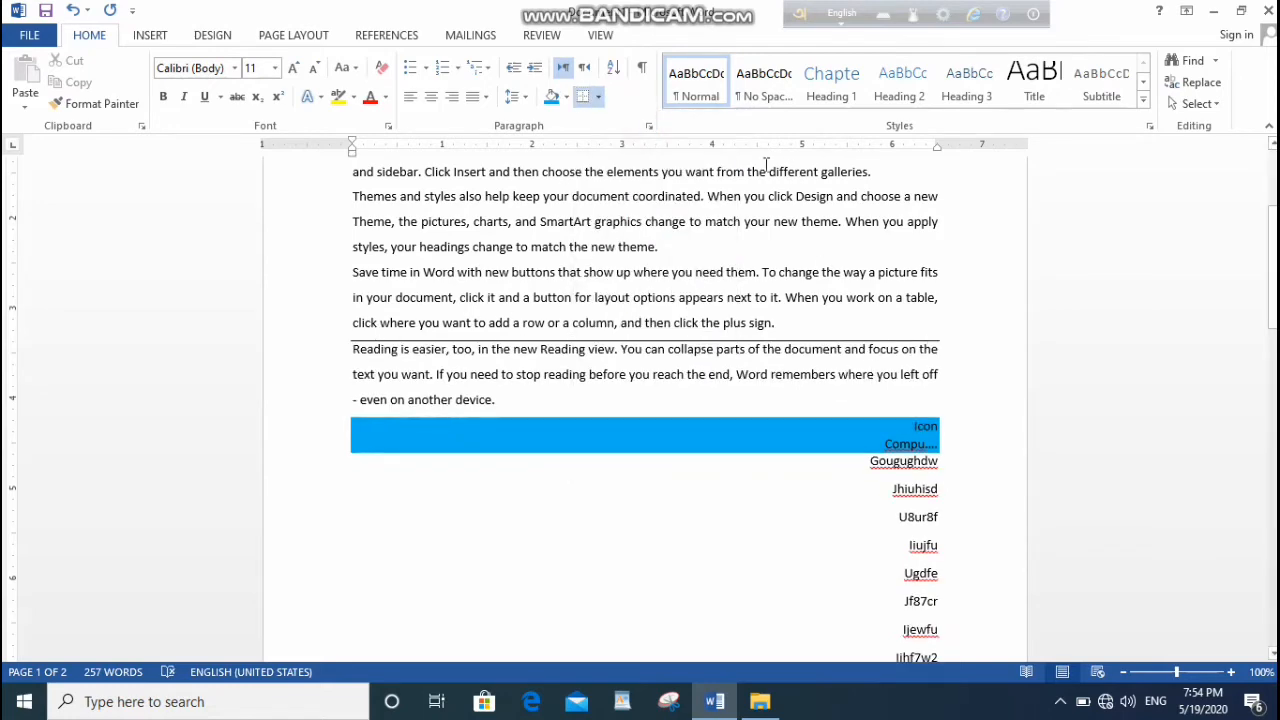
click(597, 97)
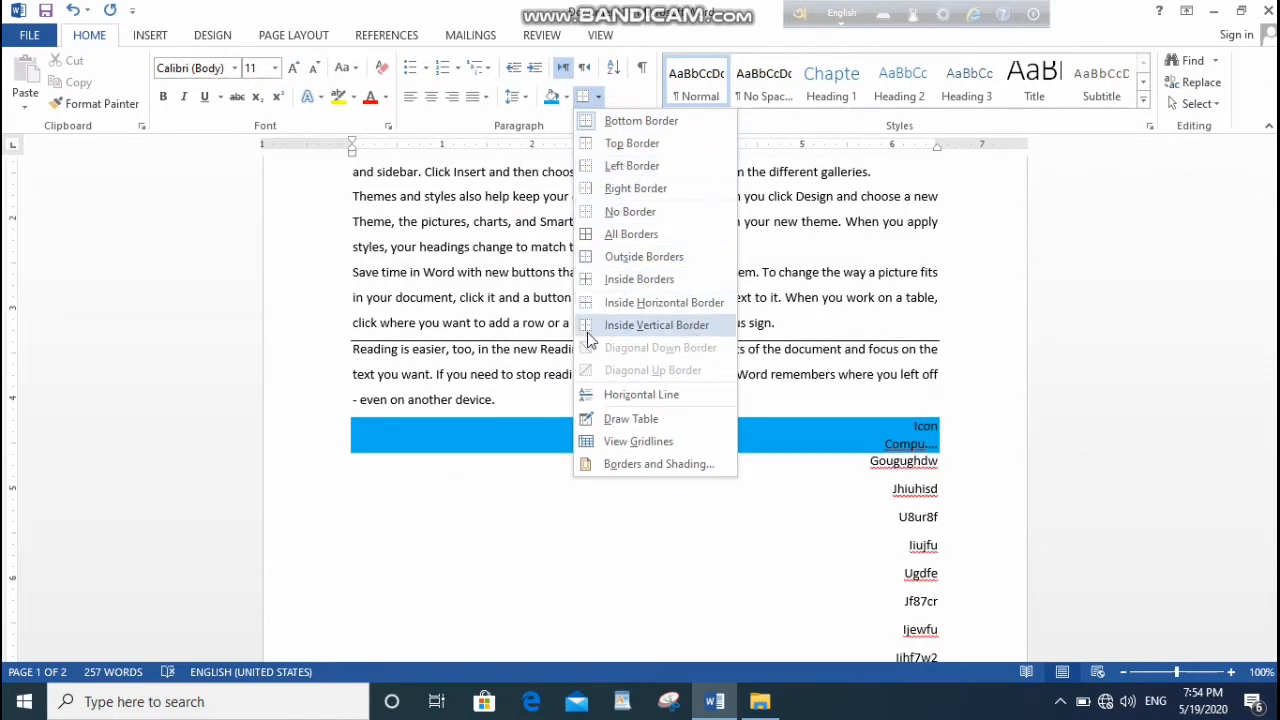
click(622, 97)
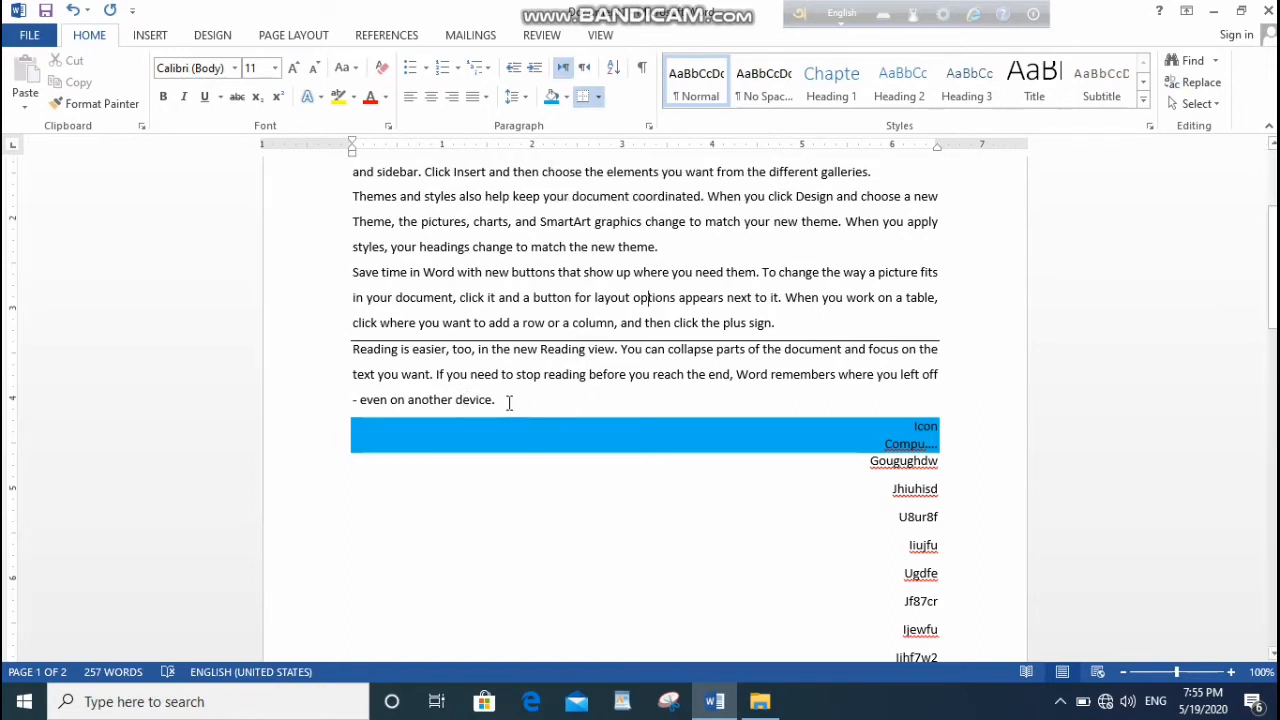
Step: Examine the left-to-right text direction of the five body paragraphs and highlight "also type a keyword to search" in the first one
scroll(509, 402, up, 5)
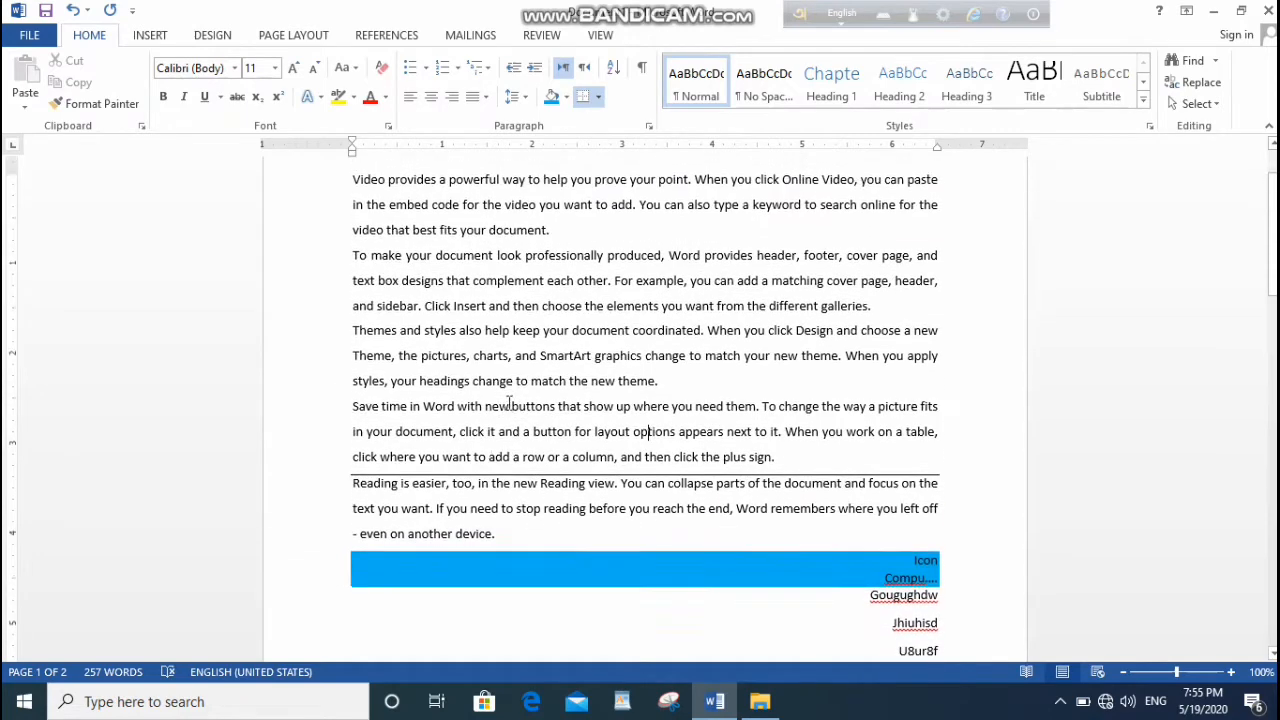
drag(500, 627, 306, 269)
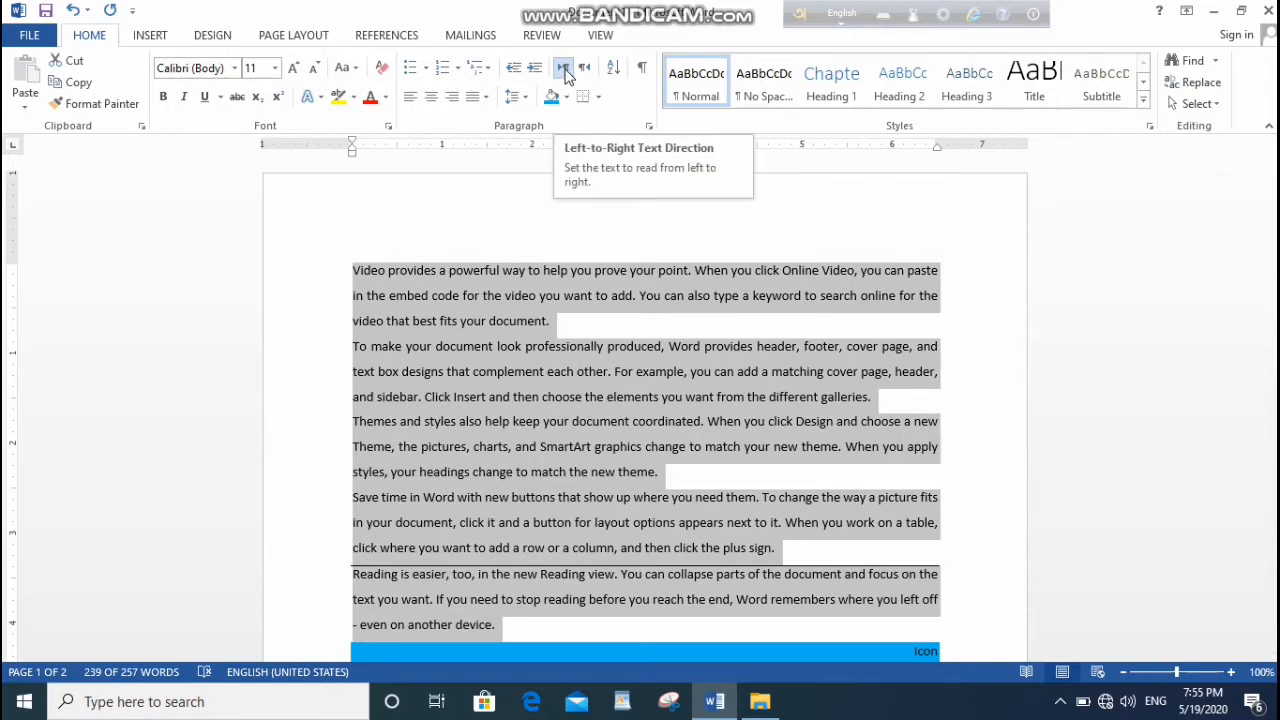
click(383, 272)
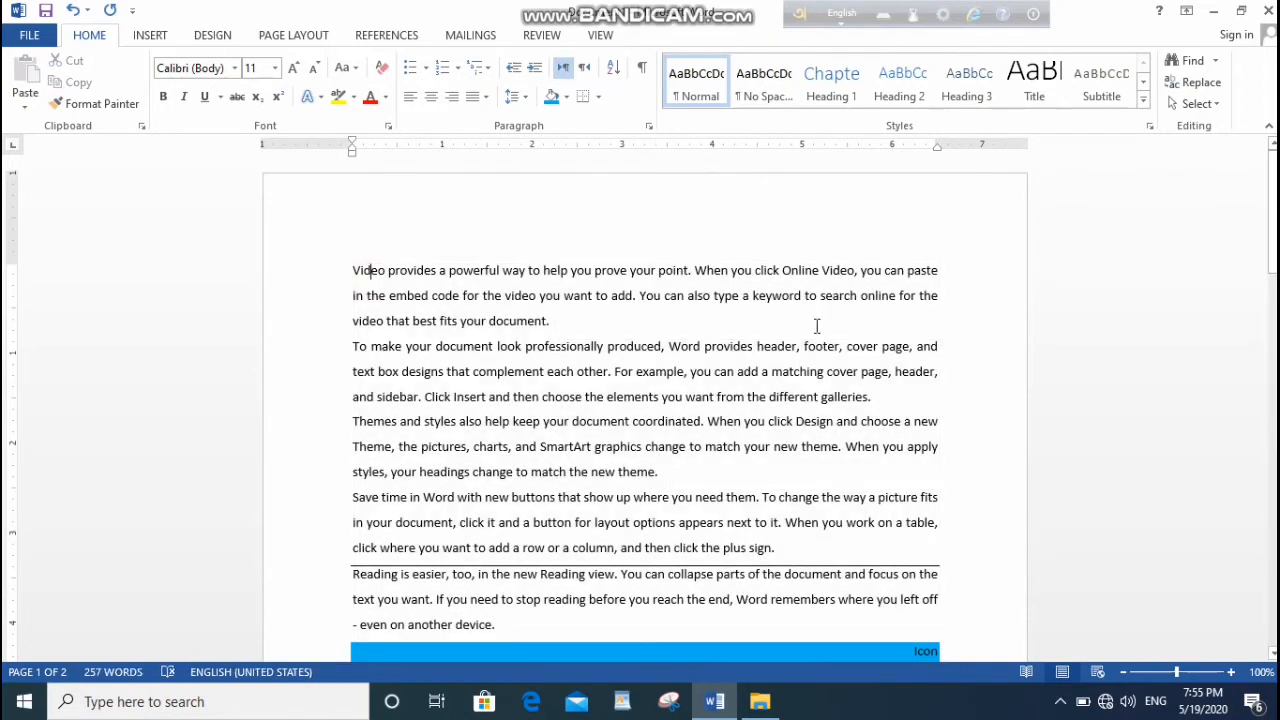
double_click(402, 295)
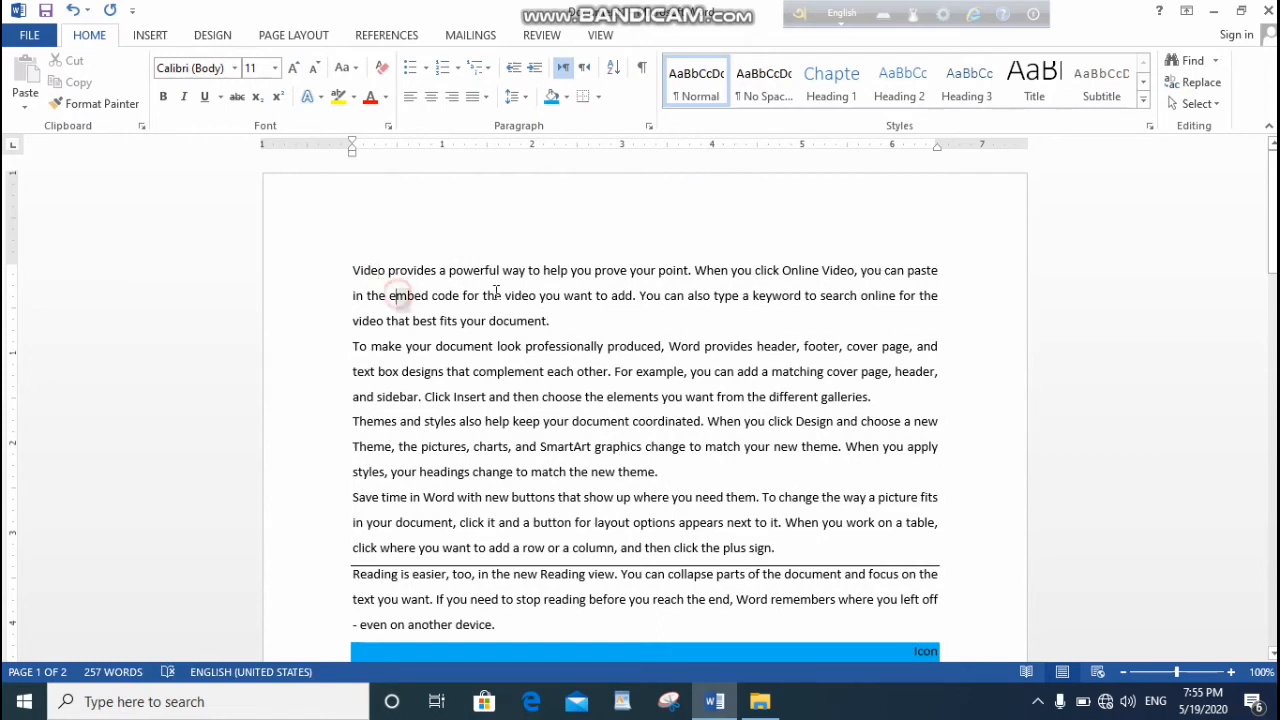
drag(695, 296, 827, 304)
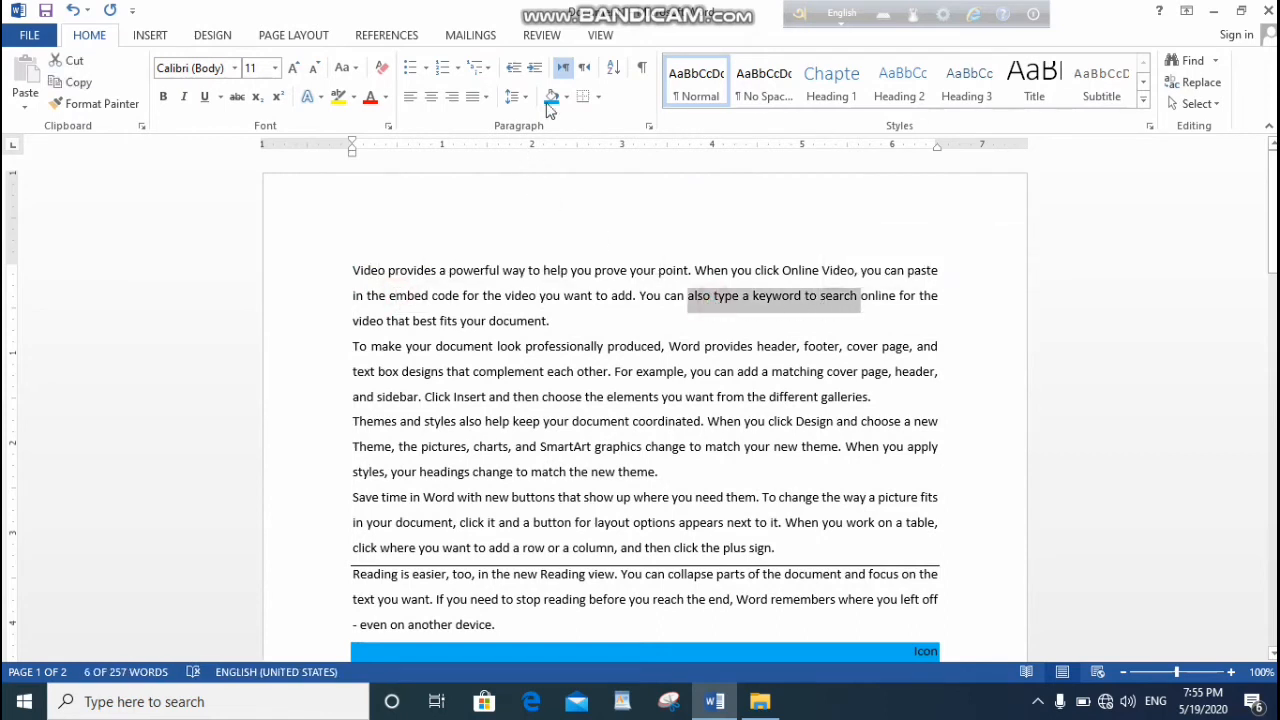
scroll(604, 590, down, 1)
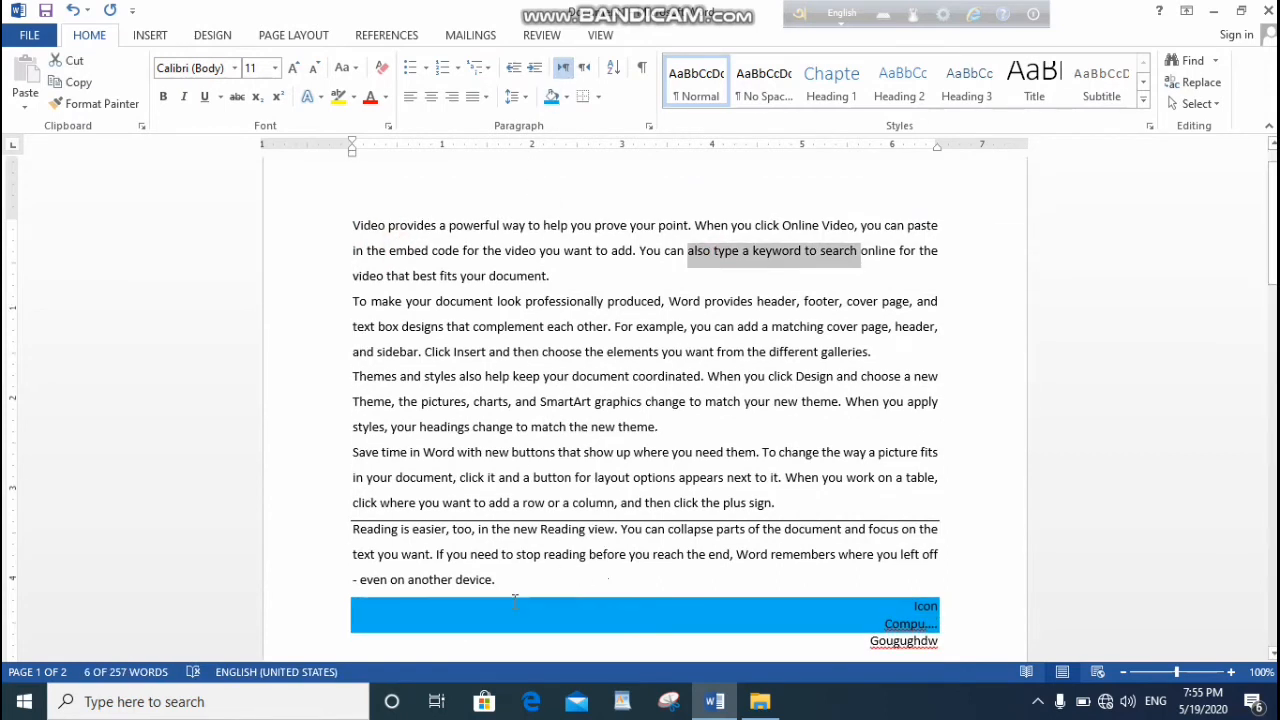
Step: Set the five body paragraphs to right-to-left text direction and check how the first and third paragraphs are laid out
drag(497, 580, 345, 224)
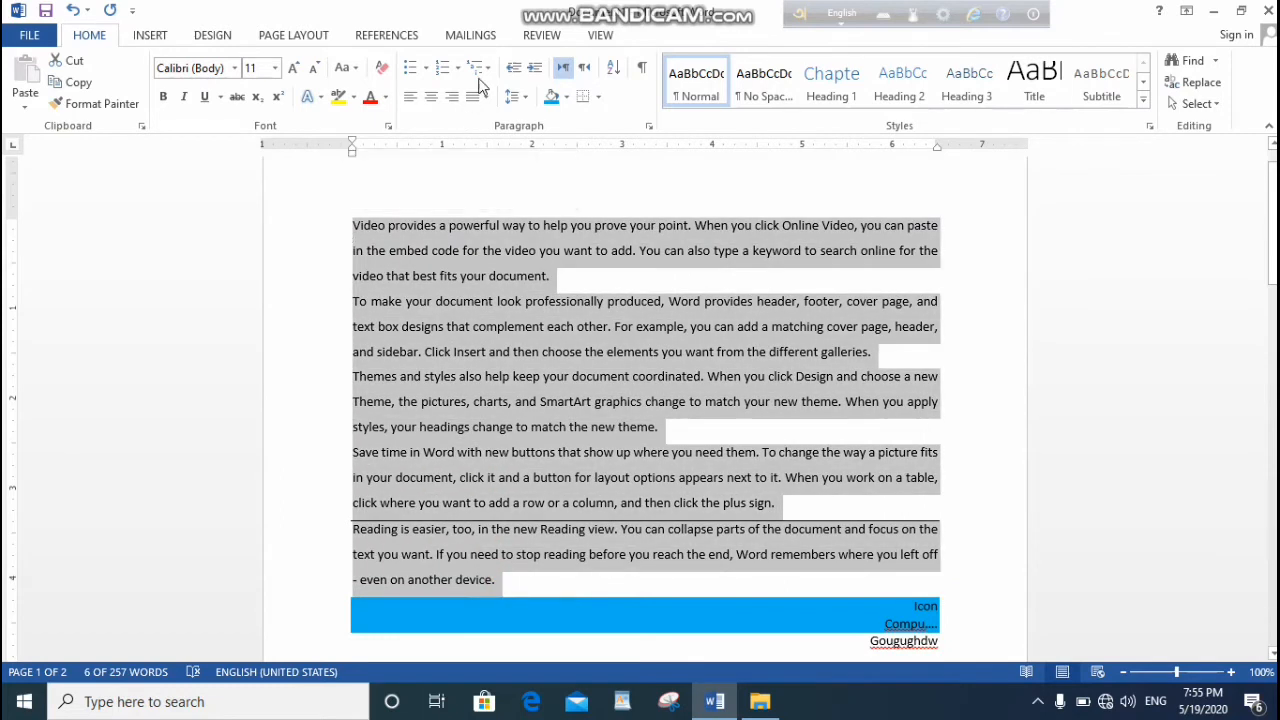
click(585, 72)
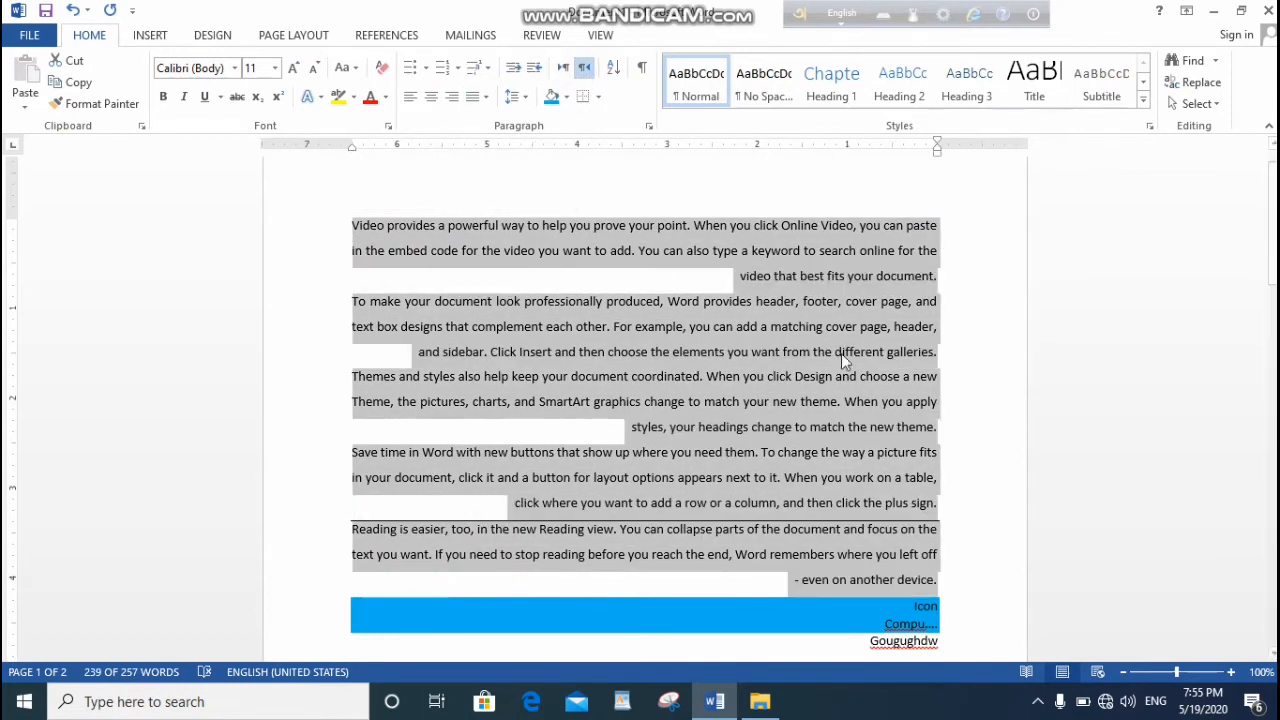
click(884, 328)
drag(893, 231, 577, 279)
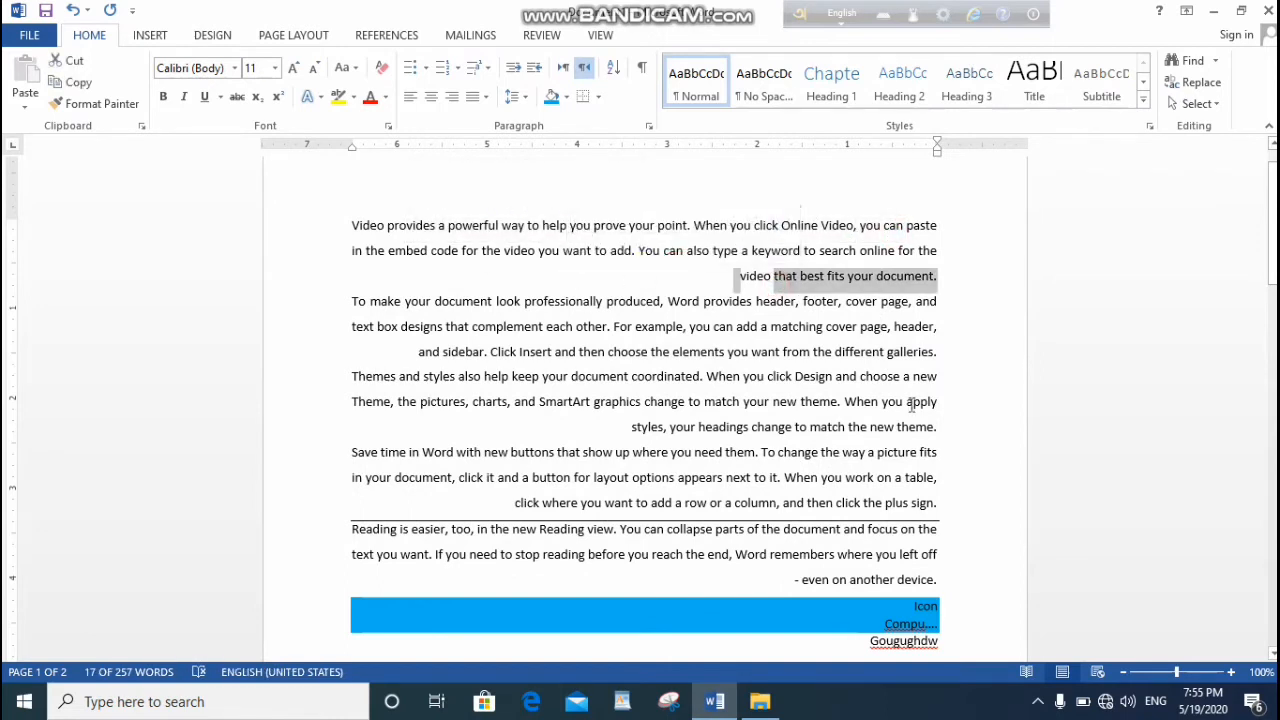
drag(906, 401, 631, 378)
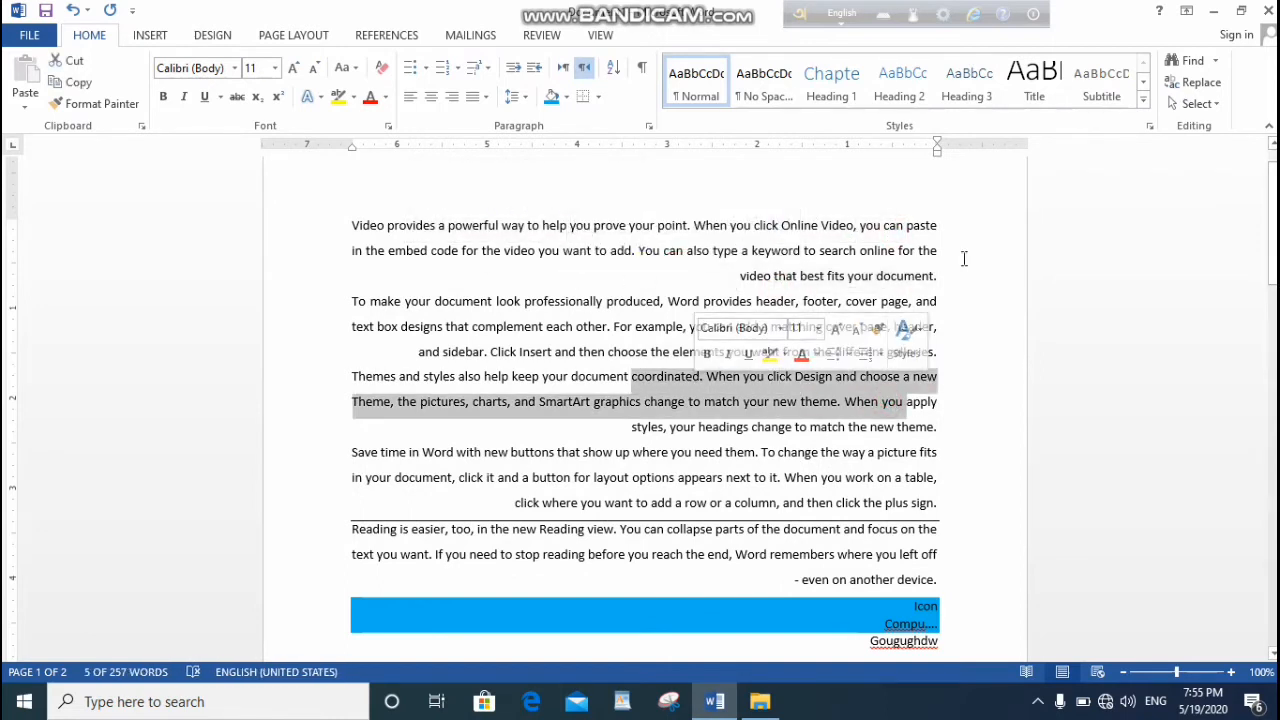
click(952, 400)
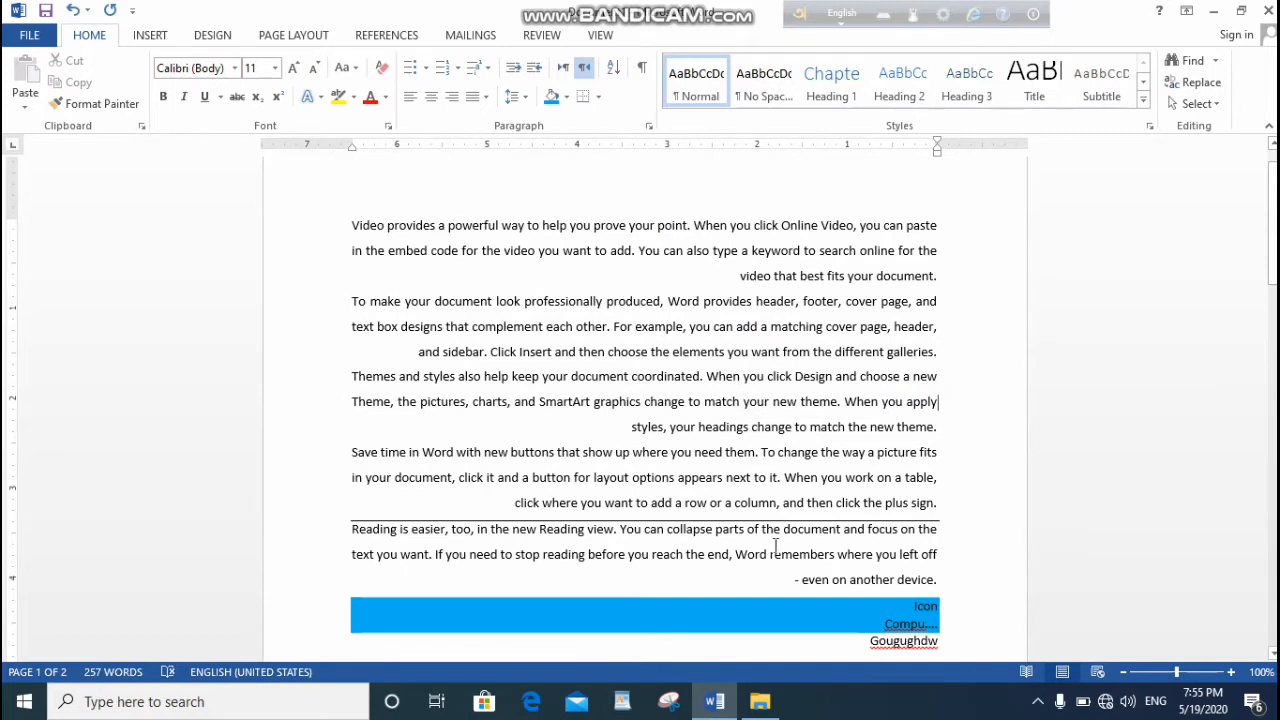
Step: Return the five body paragraphs to left-to-right text direction
drag(940, 582, 330, 205)
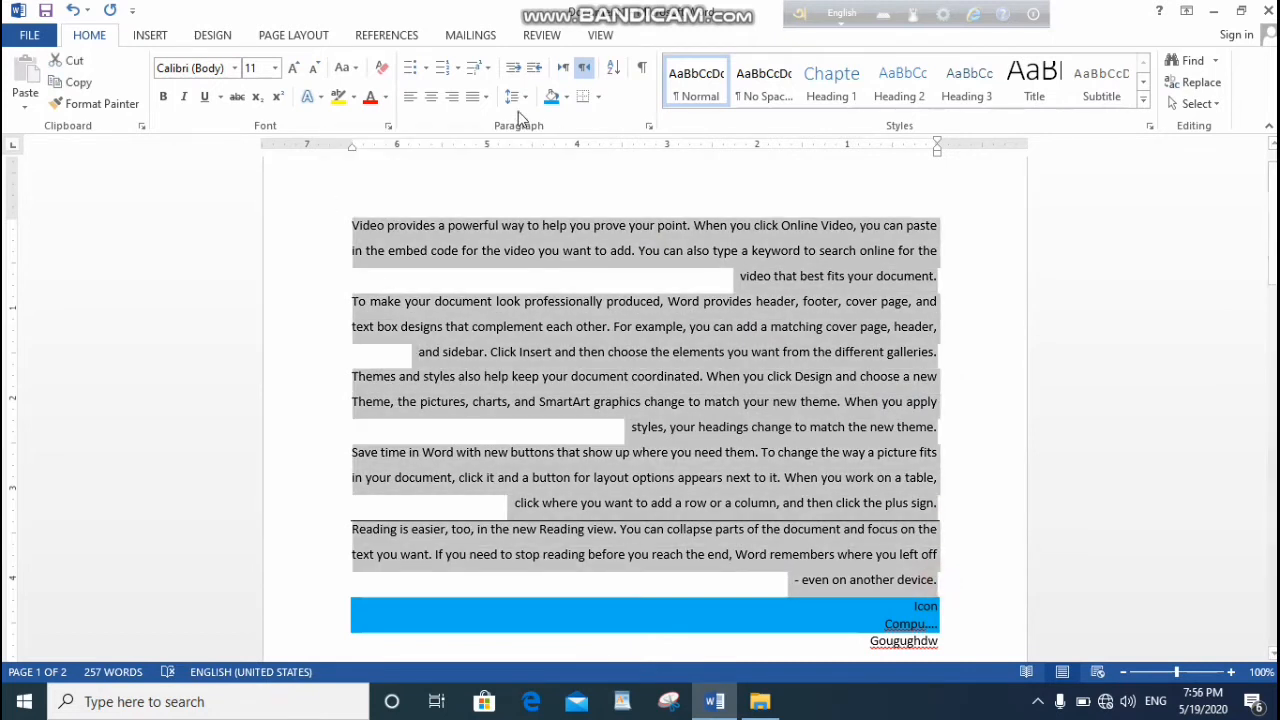
click(564, 70)
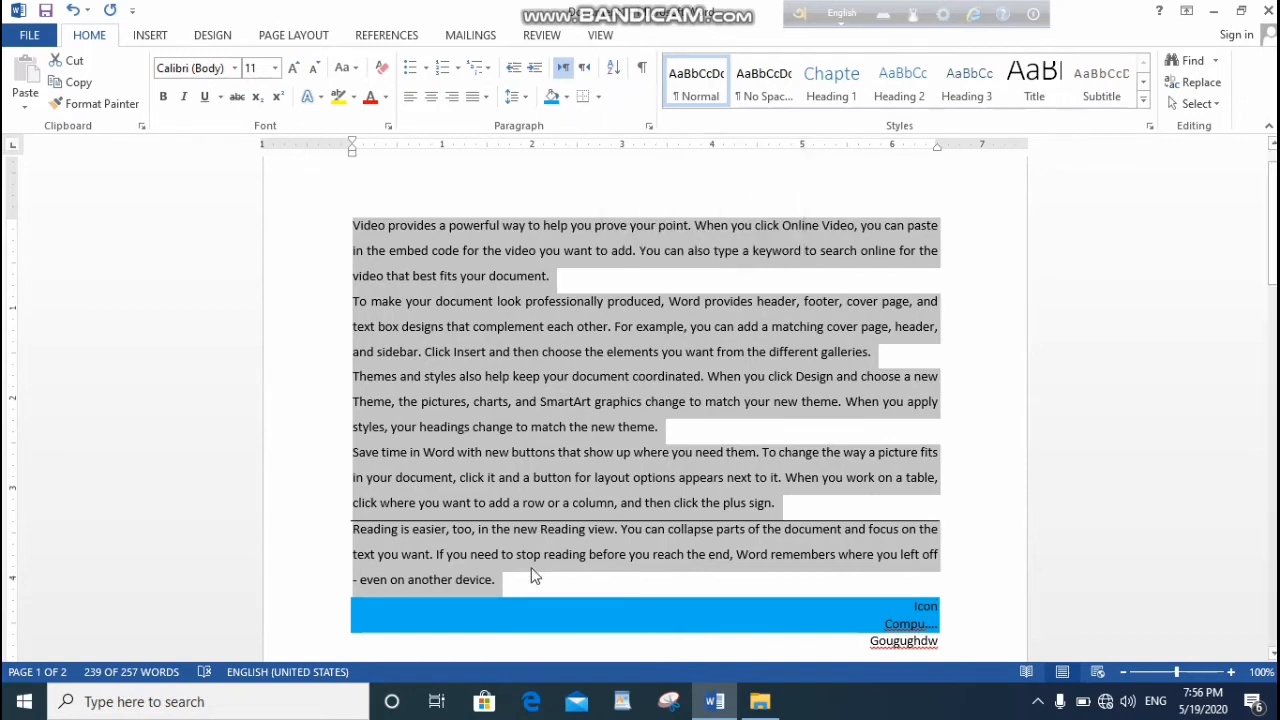
Step: Sort the five body paragraphs by text in ascending order
drag(531, 585, 329, 229)
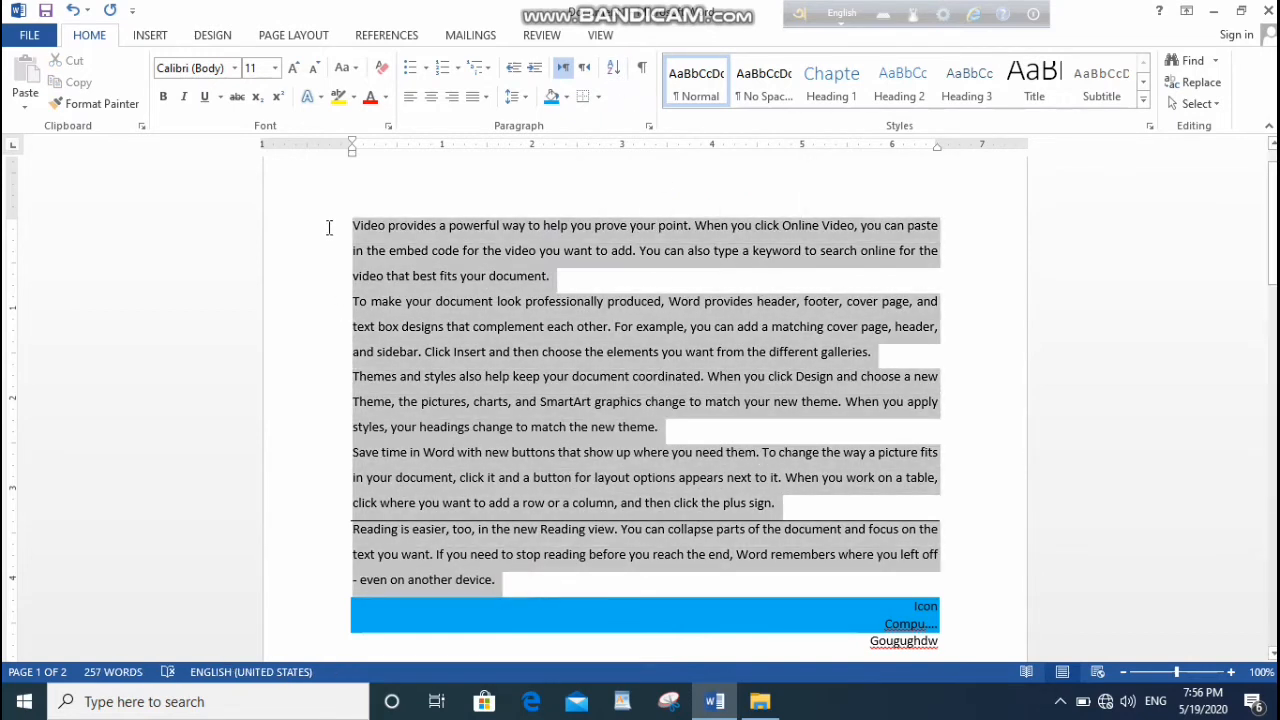
click(613, 68)
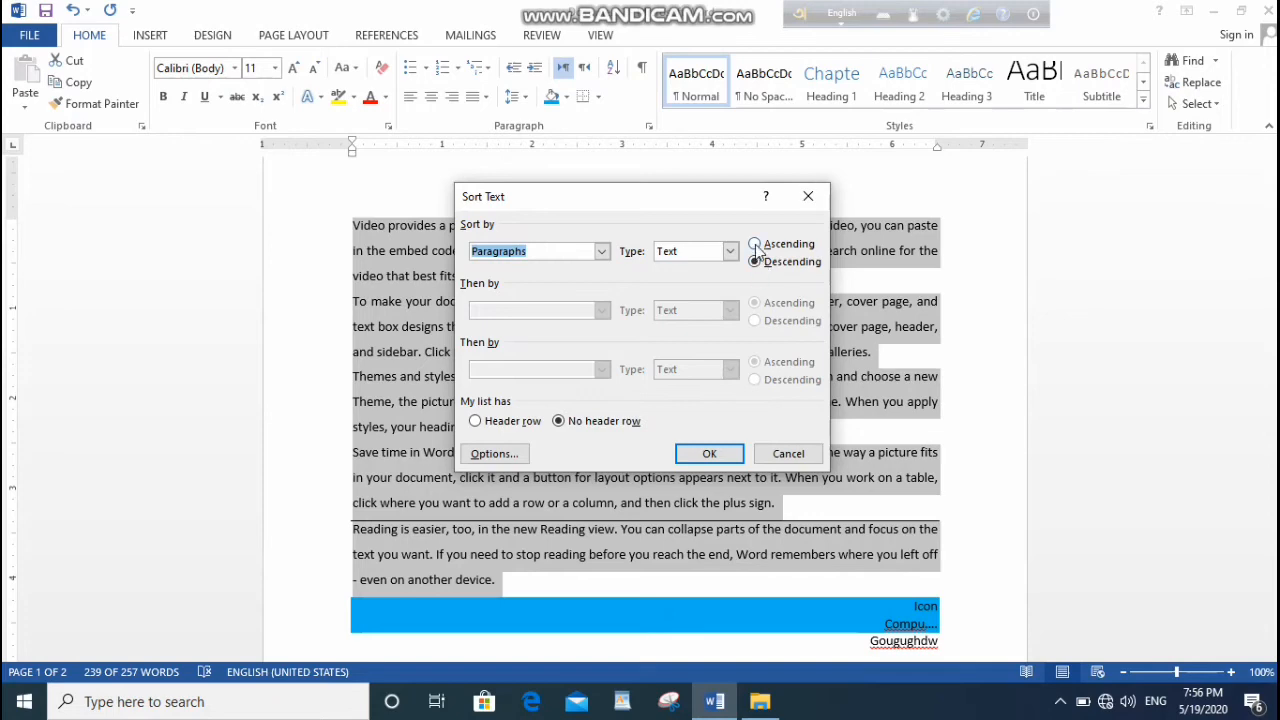
click(755, 245)
click(706, 454)
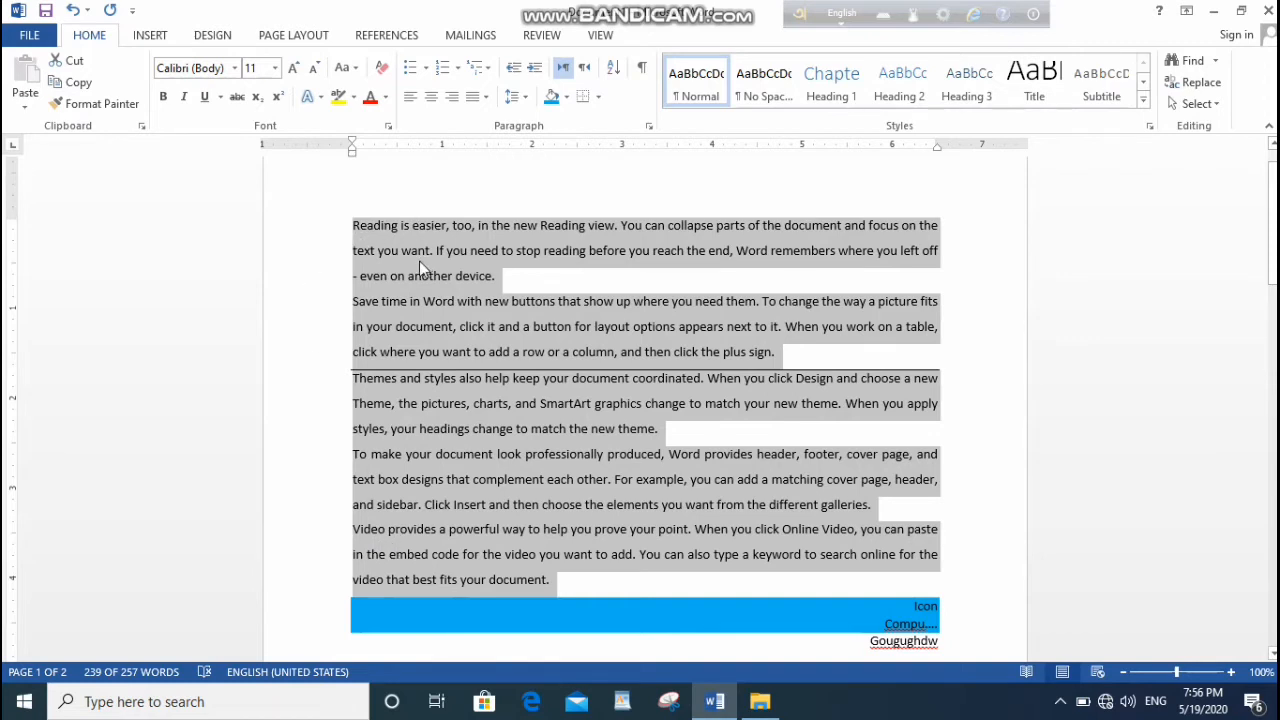
Step: Sort the five body paragraphs by text in descending order
click(613, 67)
click(775, 263)
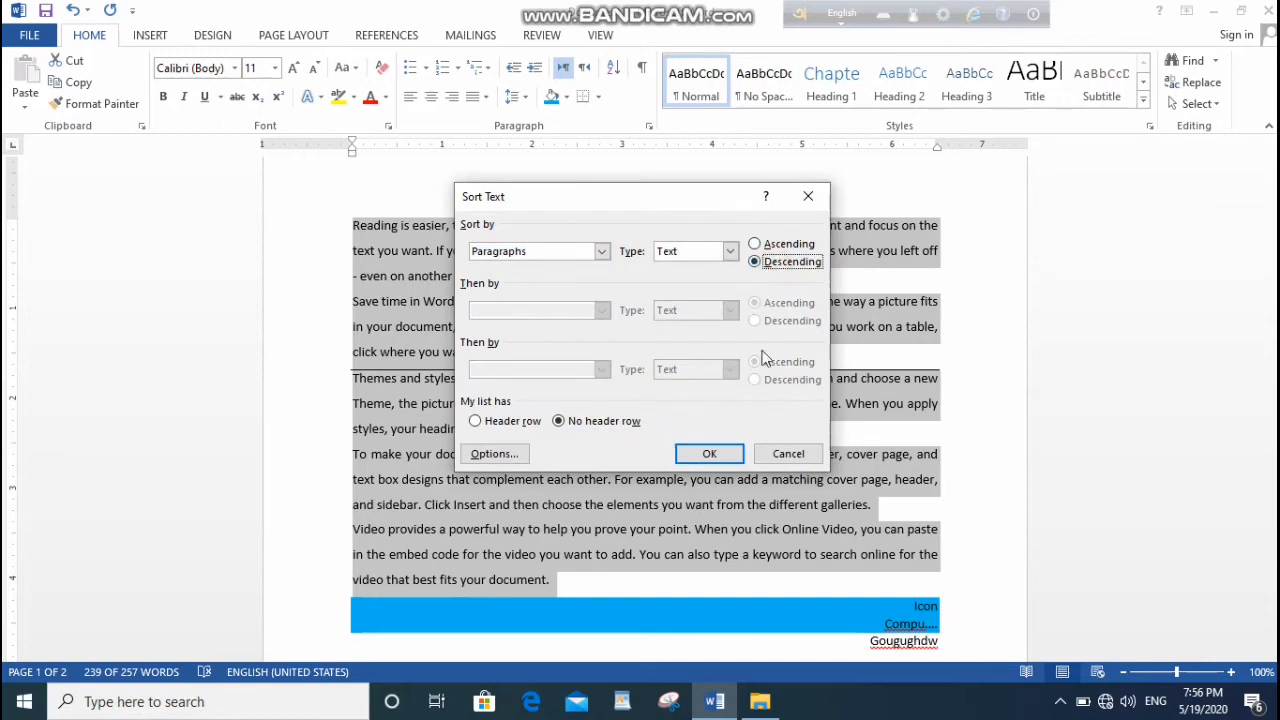
click(705, 455)
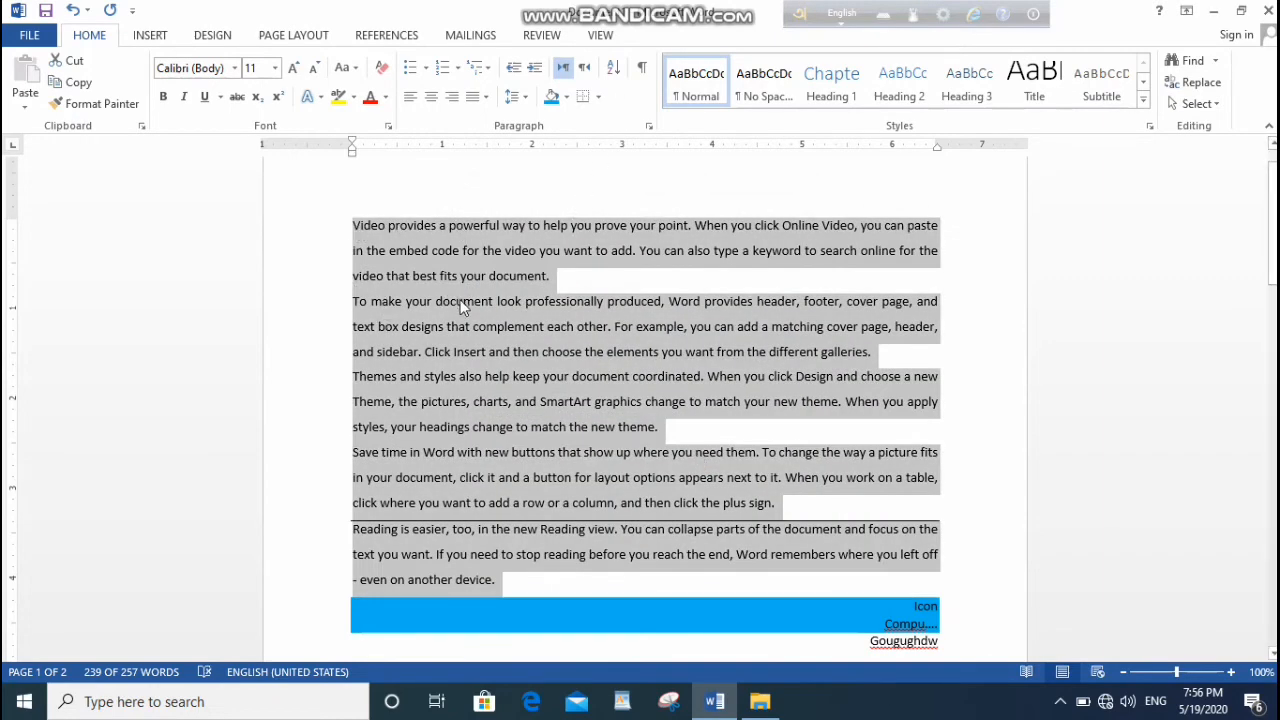
Step: Select the text from "Video provides" through the line "Iug7tu" and show the formatting marks
scroll(820, 515, down, 3)
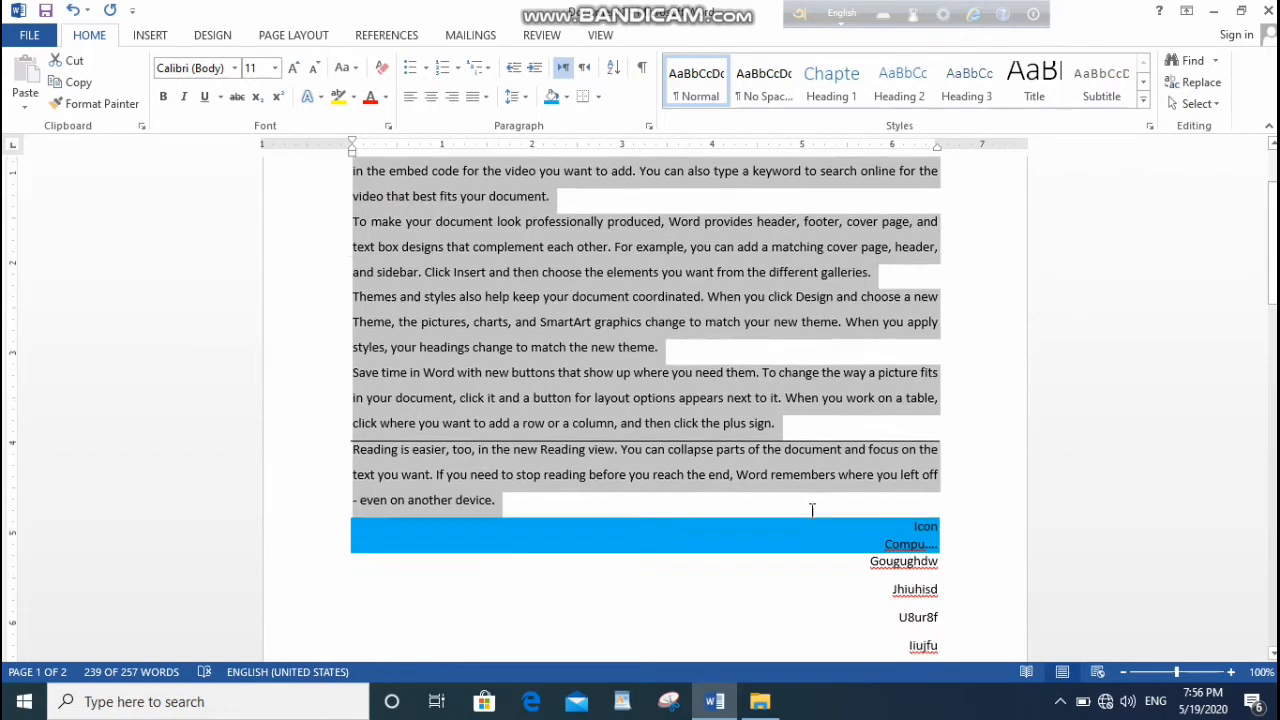
drag(873, 477, 951, 634)
scroll(720, 537, up, 2)
scroll(720, 537, up, 2)
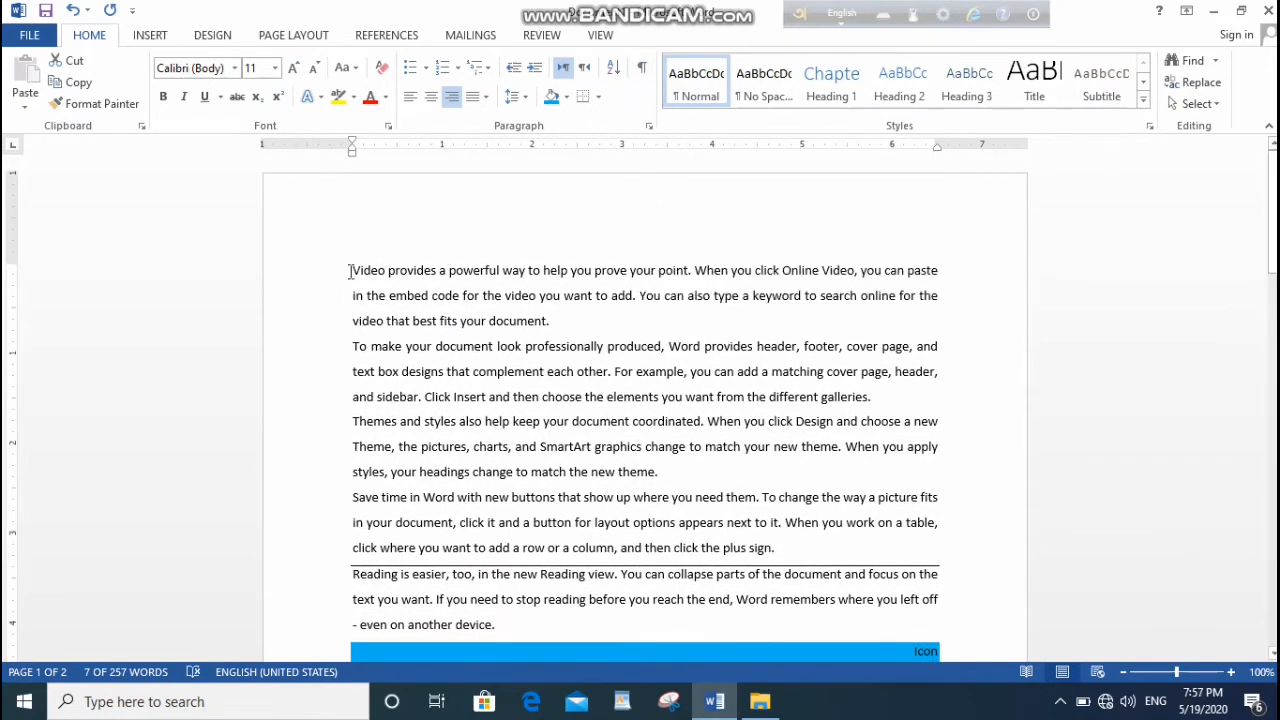
drag(351, 270, 1005, 580)
scroll(837, 466, up, 10)
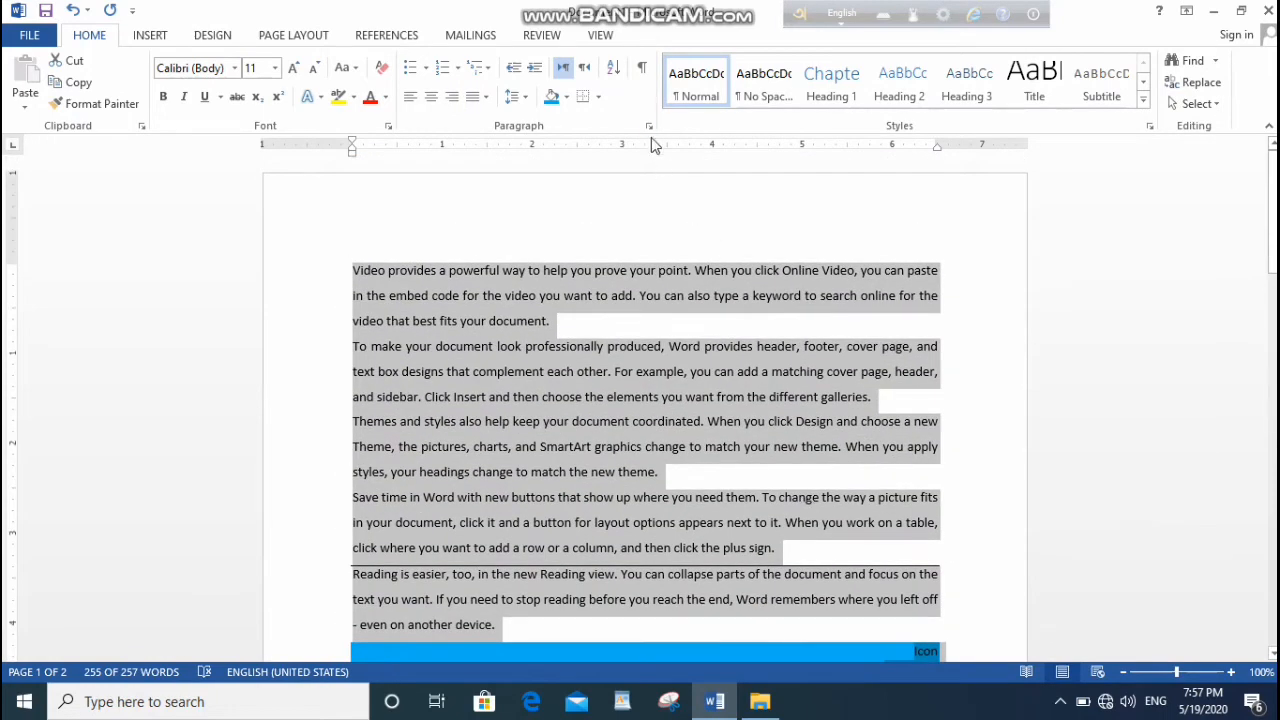
click(644, 70)
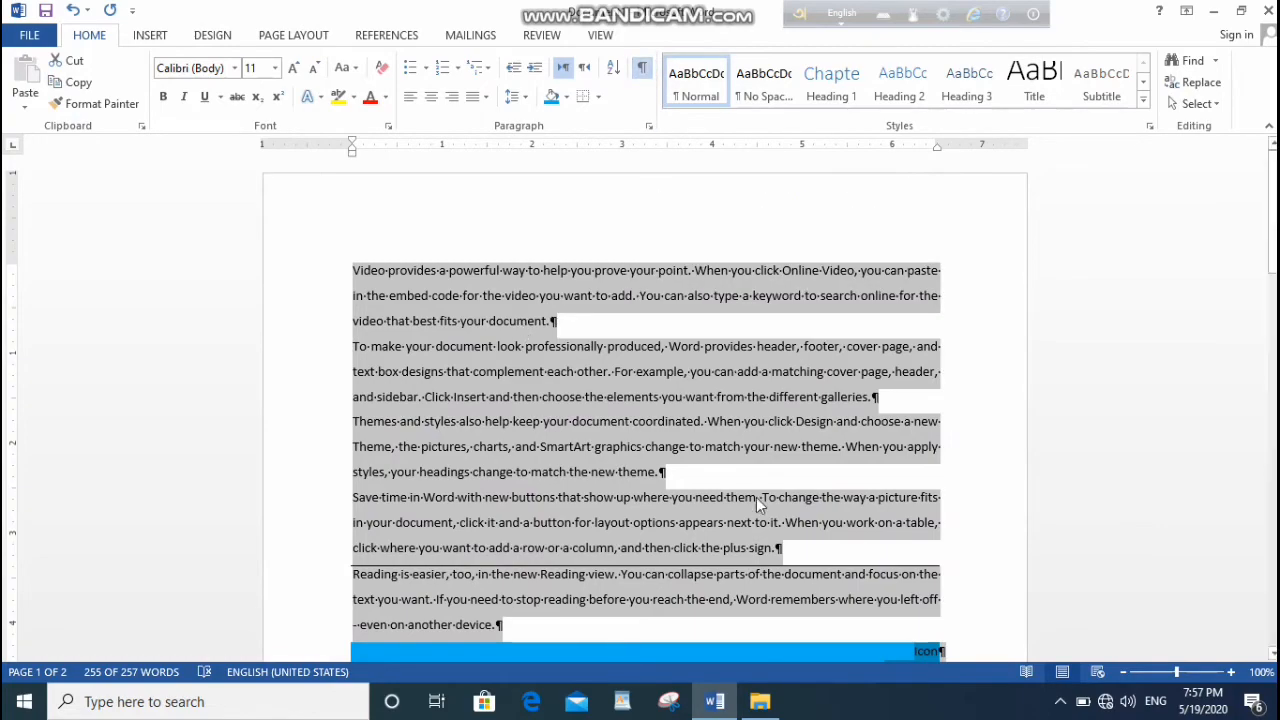
Step: Review the formatting marks down to the line "Iug7tu" and hide them again
scroll(806, 530, down, 3)
scroll(806, 530, down, 3)
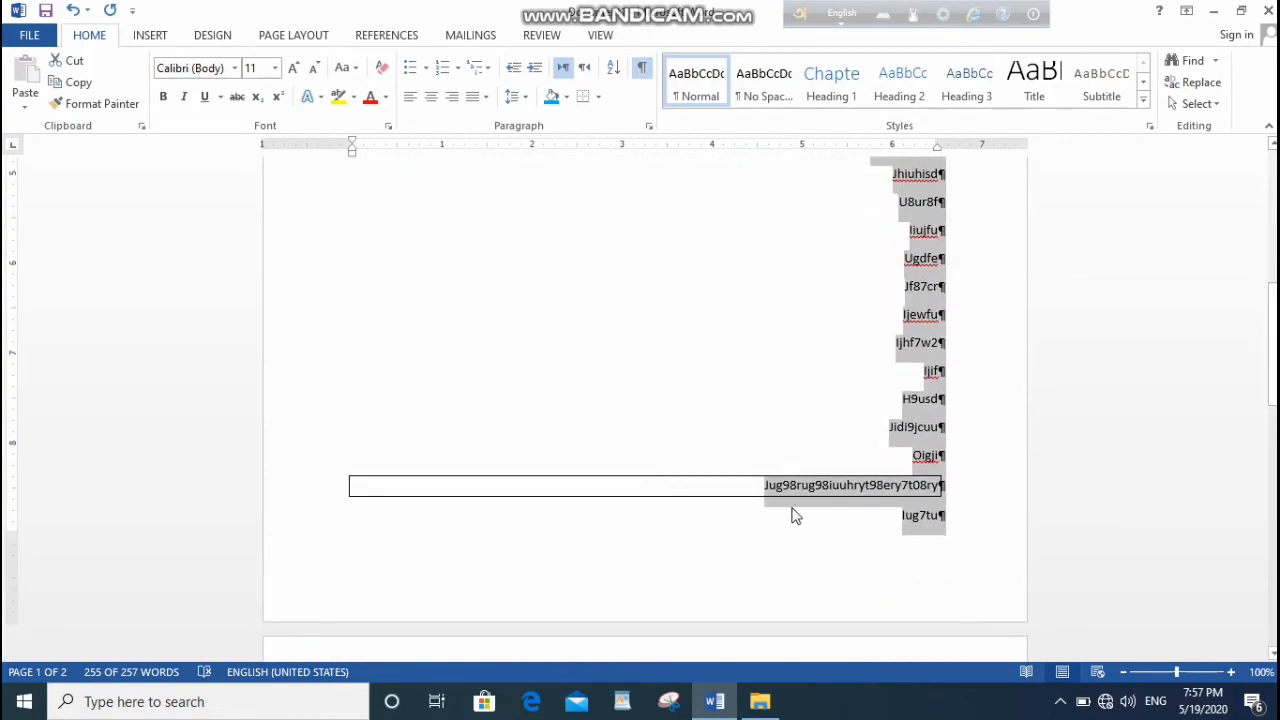
scroll(790, 510, up, 3)
scroll(785, 503, up, 3)
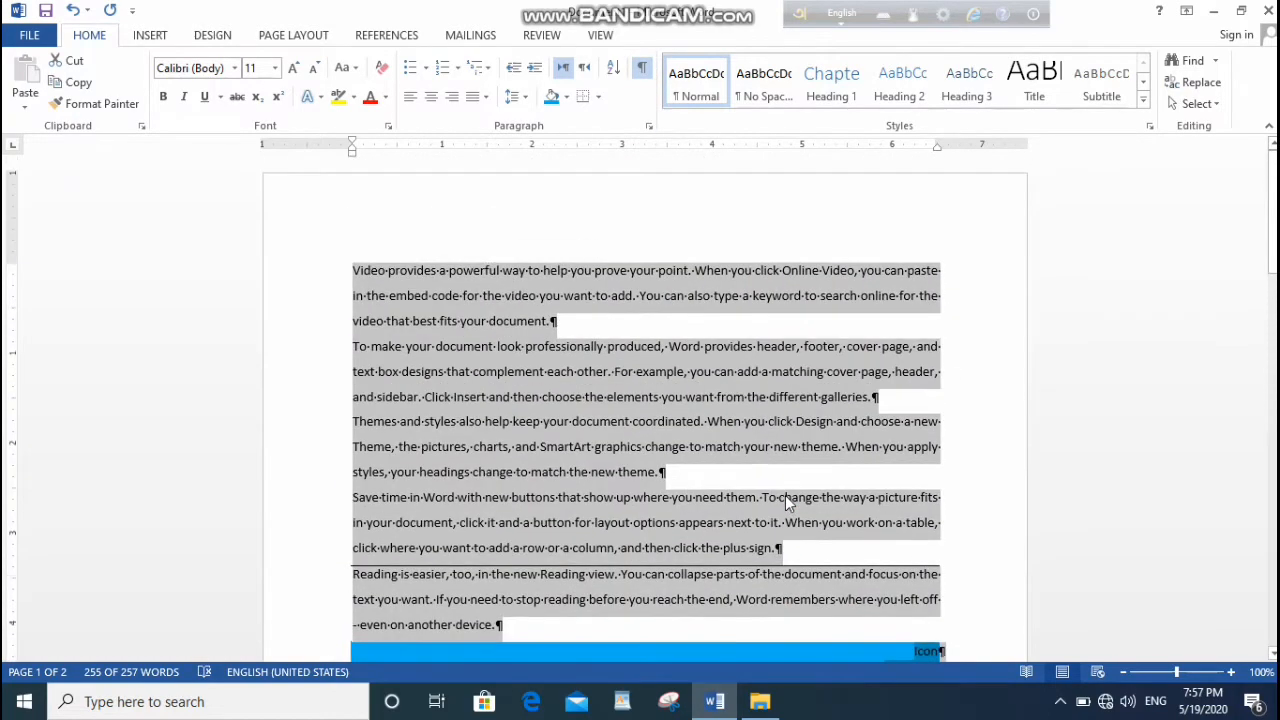
click(639, 71)
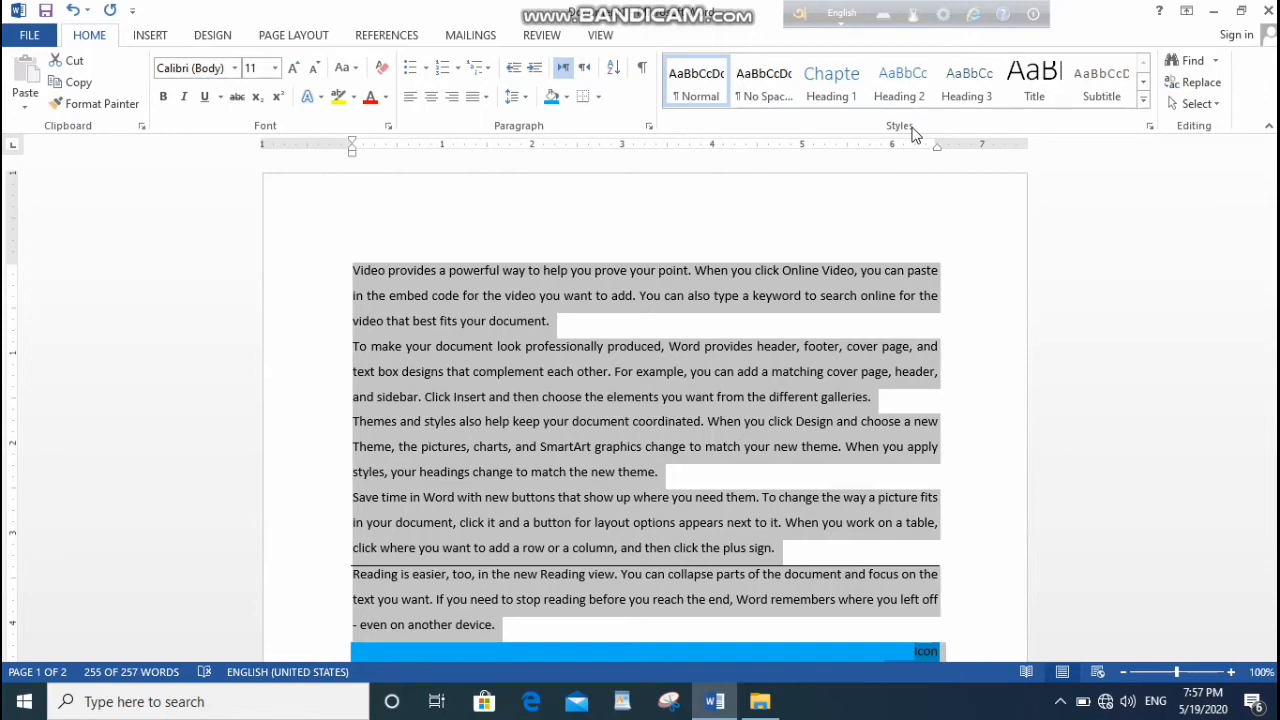
Step: Try the styles Heading 1, Heading 2, Heading 3, Heading 4 and Heading 5 in turn on the selected text
scroll(1000, 520, down, 3)
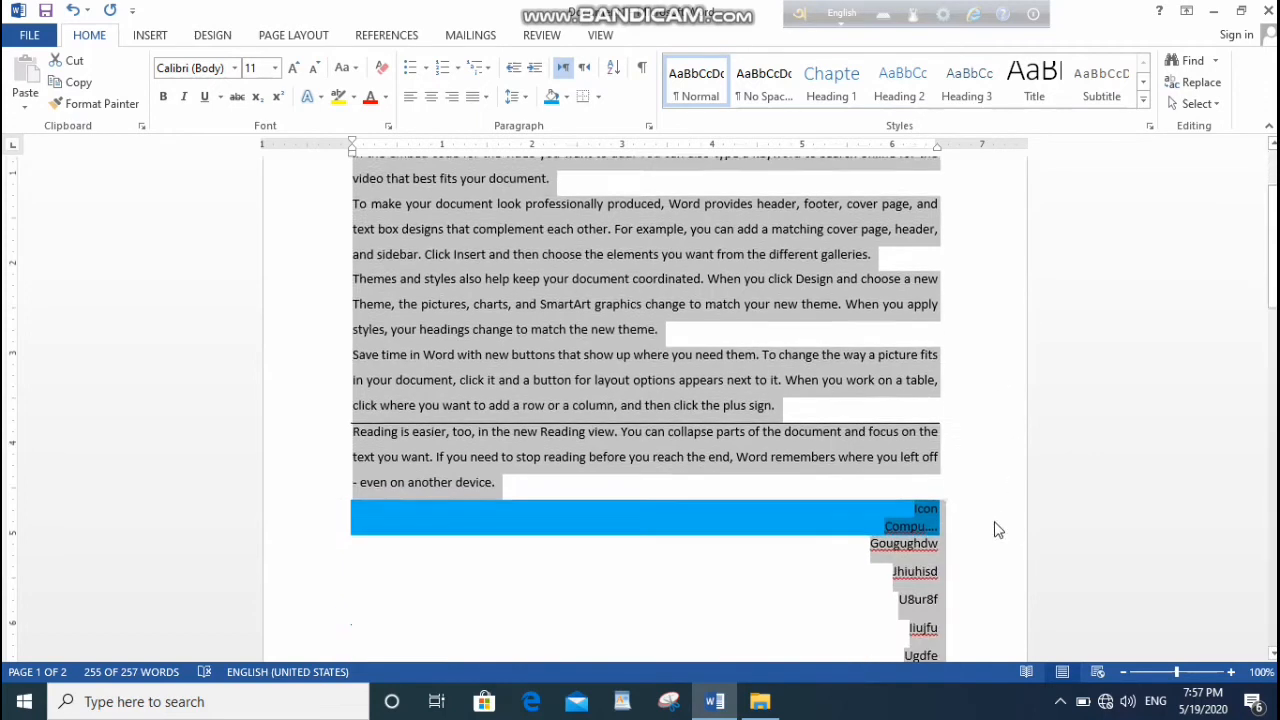
scroll(793, 350, up, 1)
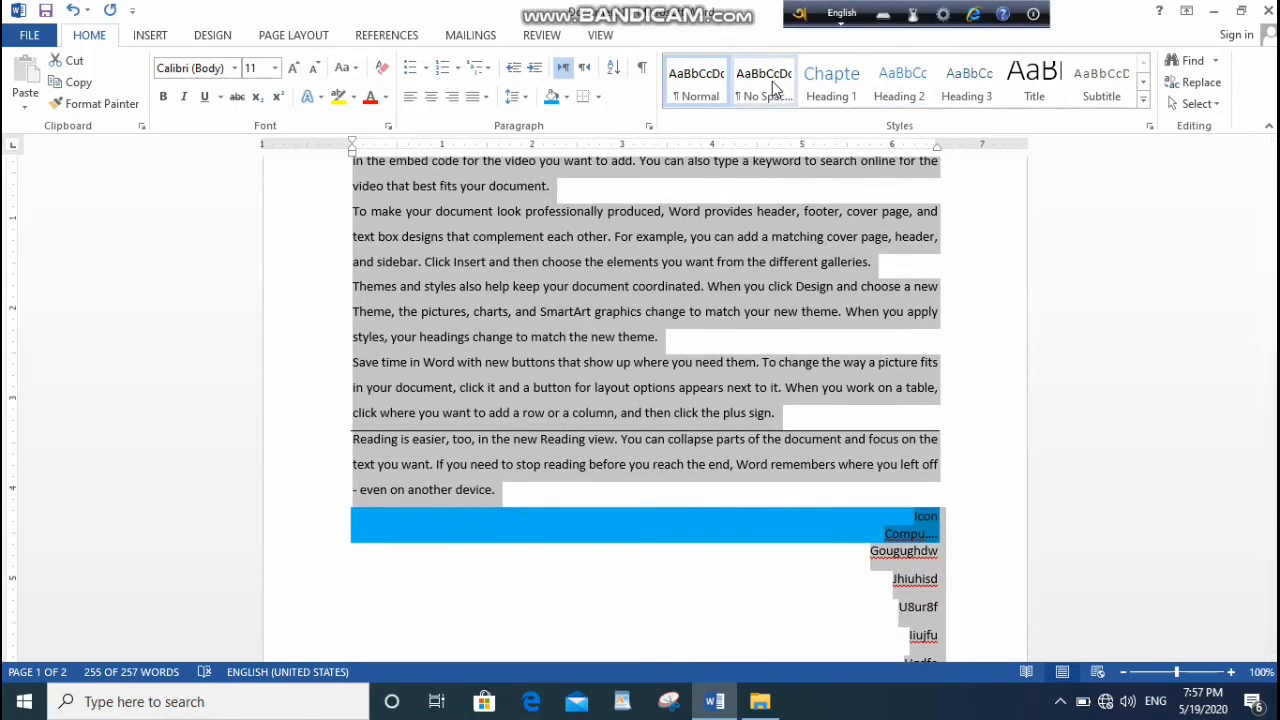
click(831, 88)
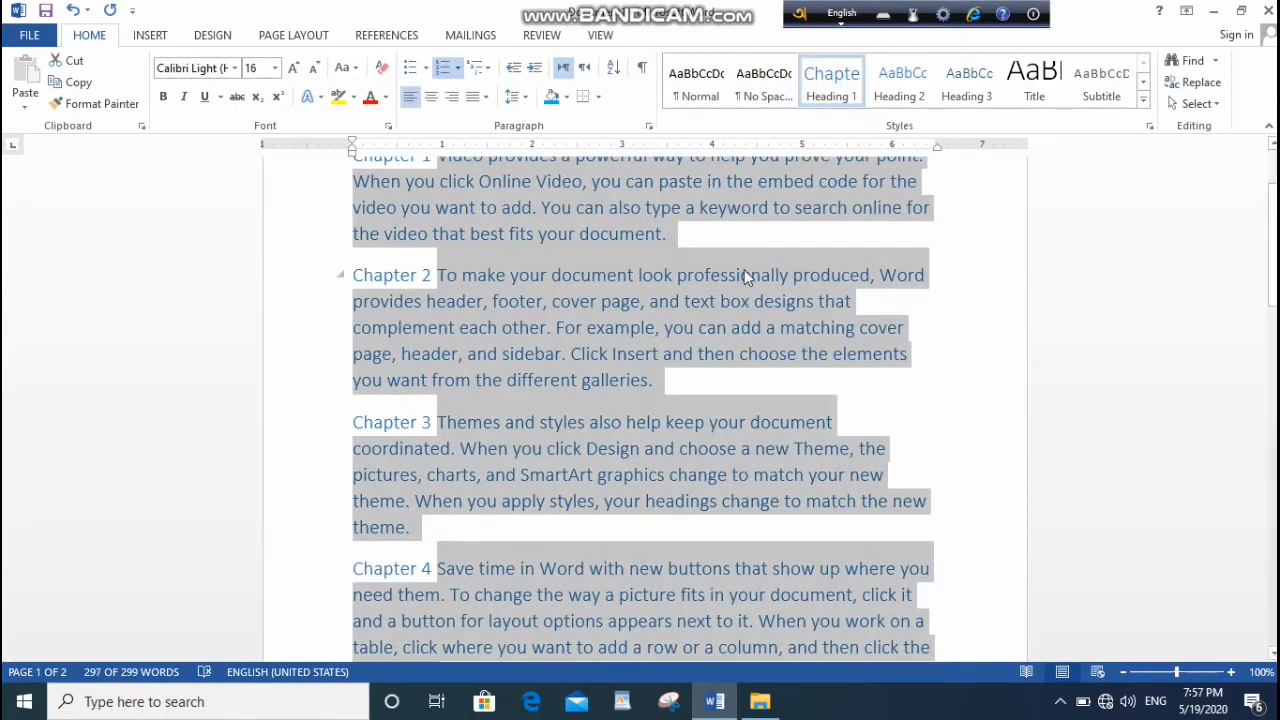
click(899, 88)
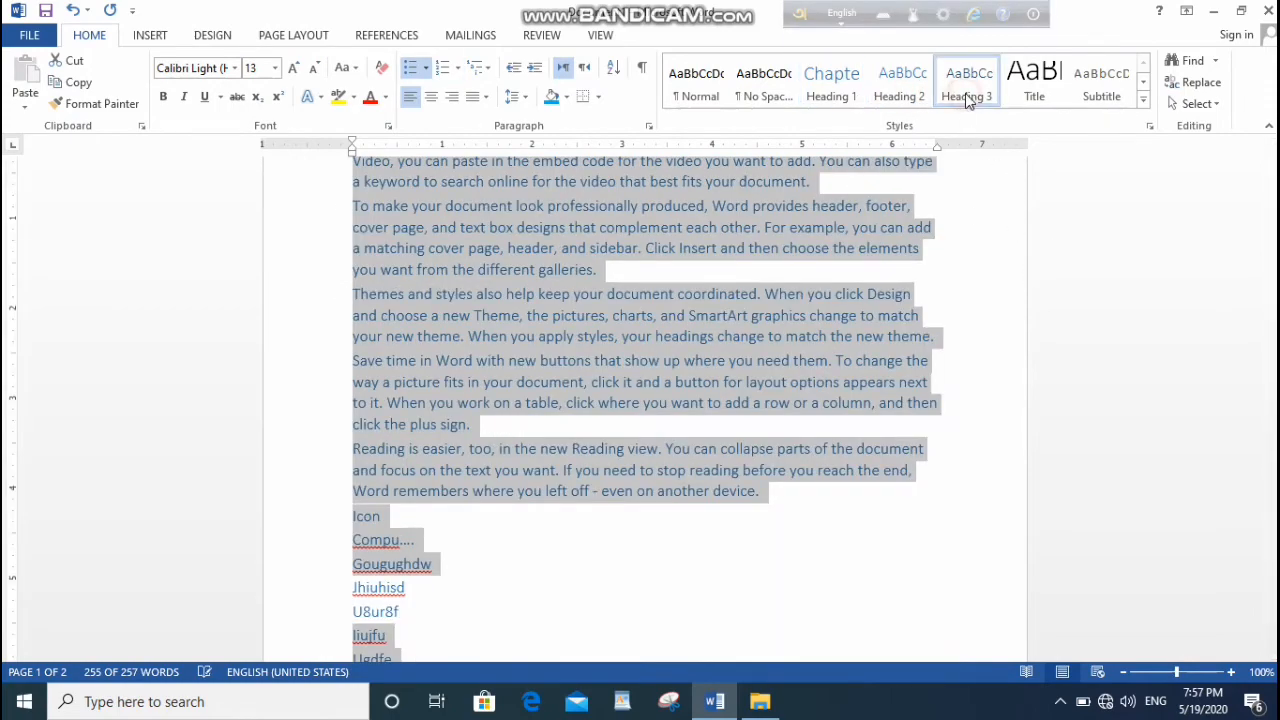
click(969, 90)
click(1041, 88)
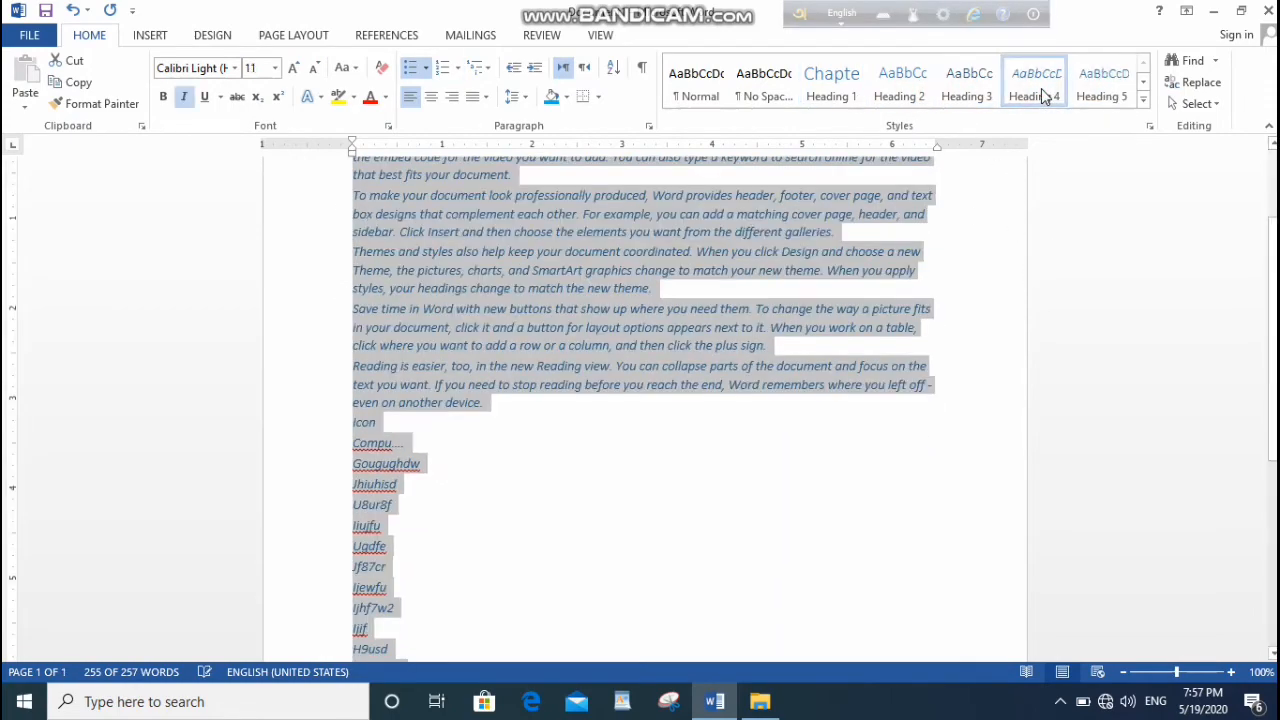
click(1101, 93)
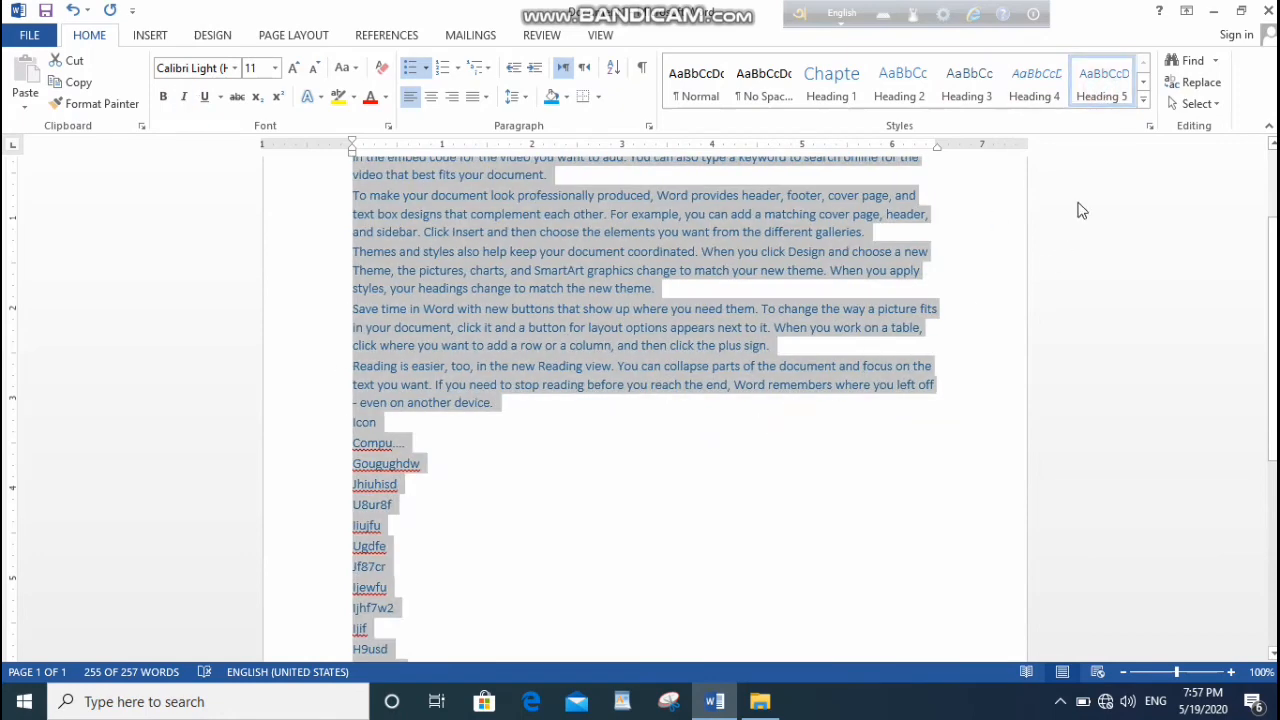
Step: Preview the Title style on the selected text and apply the Normal style to it
click(1145, 104)
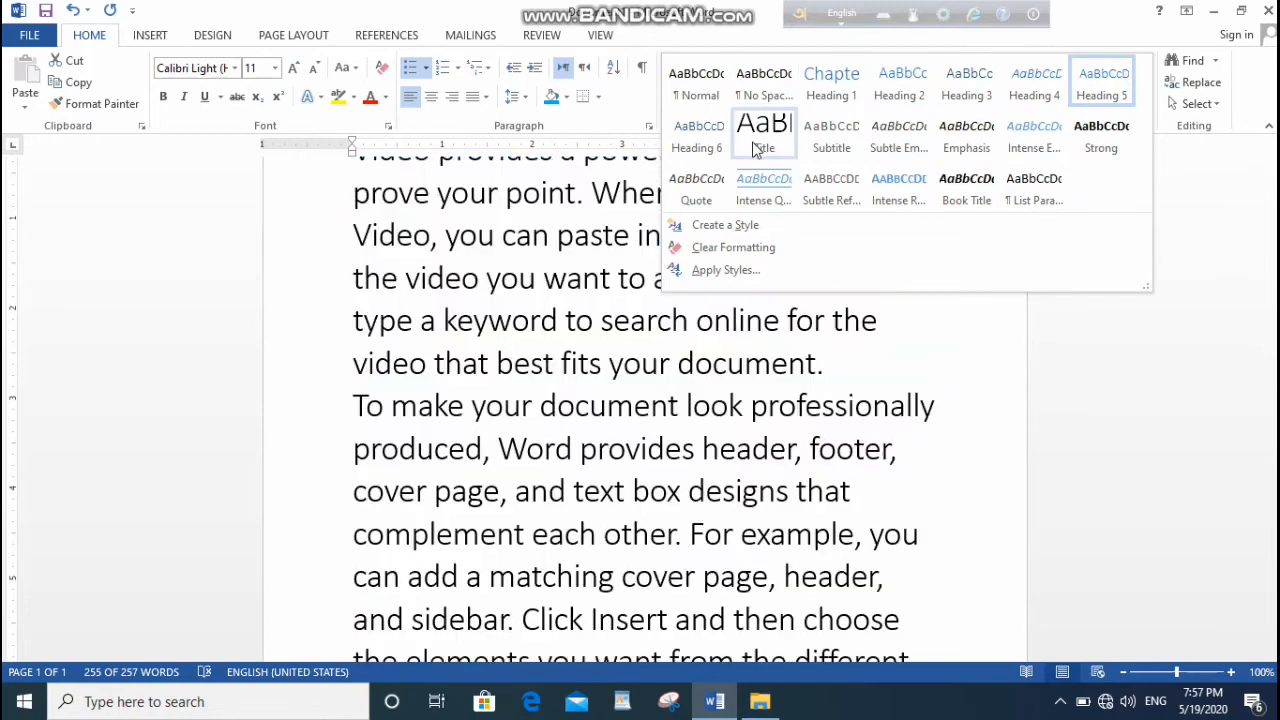
click(700, 95)
key(ctrl+a)
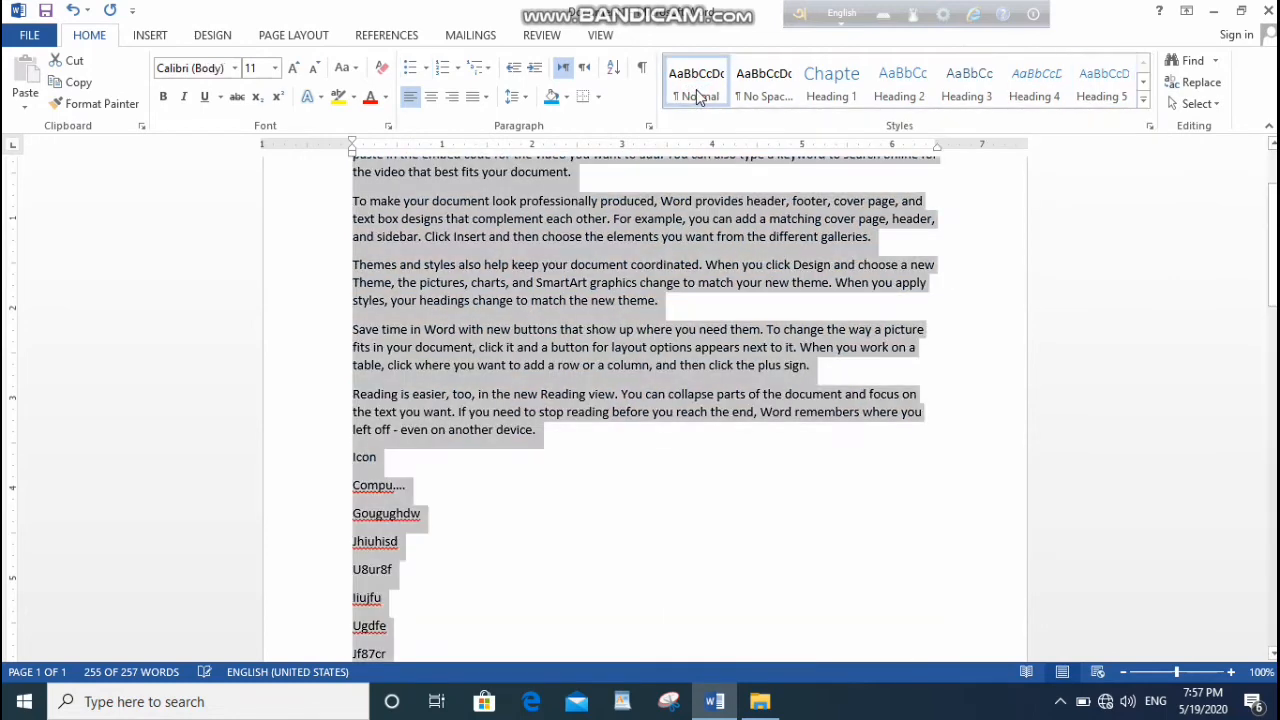
scroll(1013, 446, up, 3)
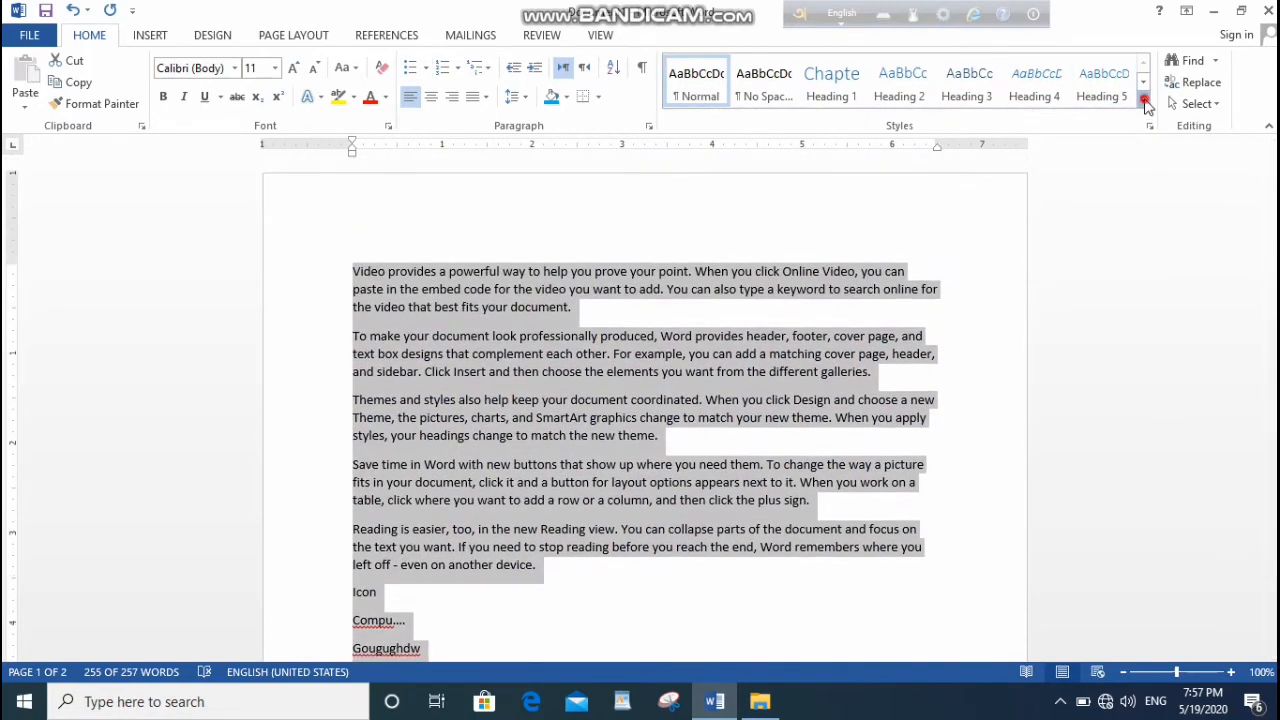
Step: Examine the full gallery of text styles, close it, and look through the selected text down to the line "Iug7tu"
click(1143, 103)
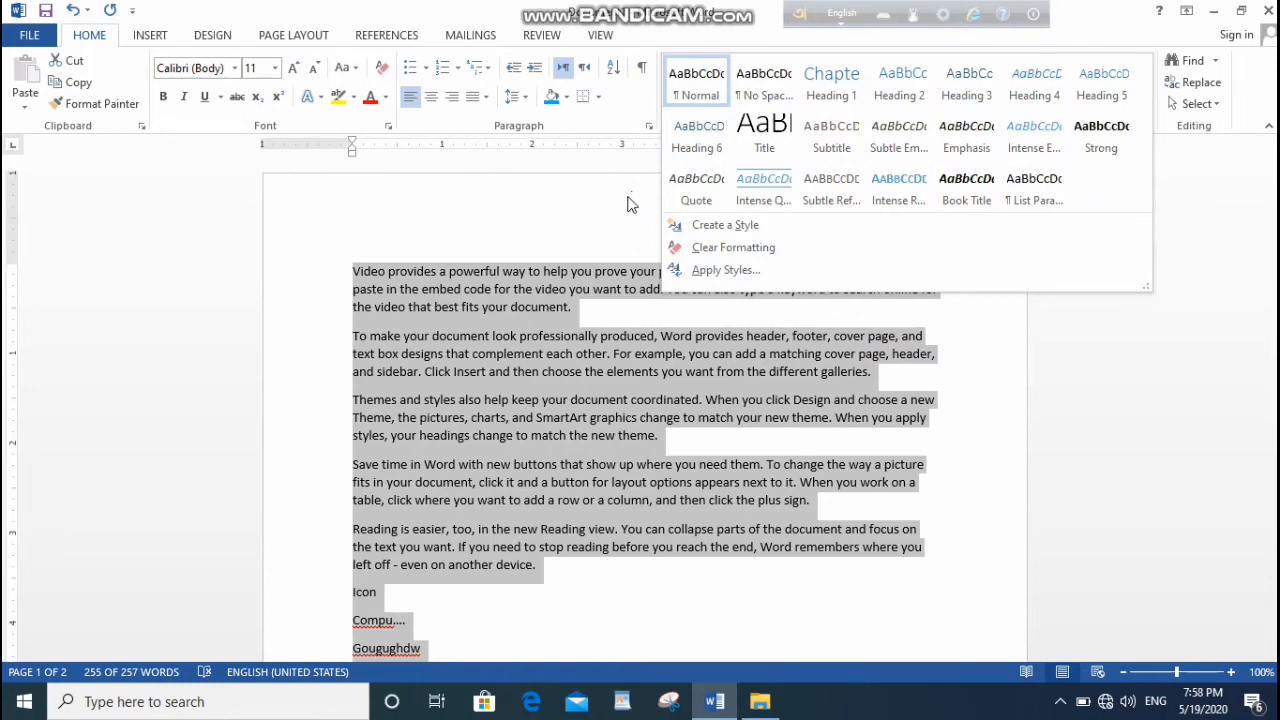
click(601, 212)
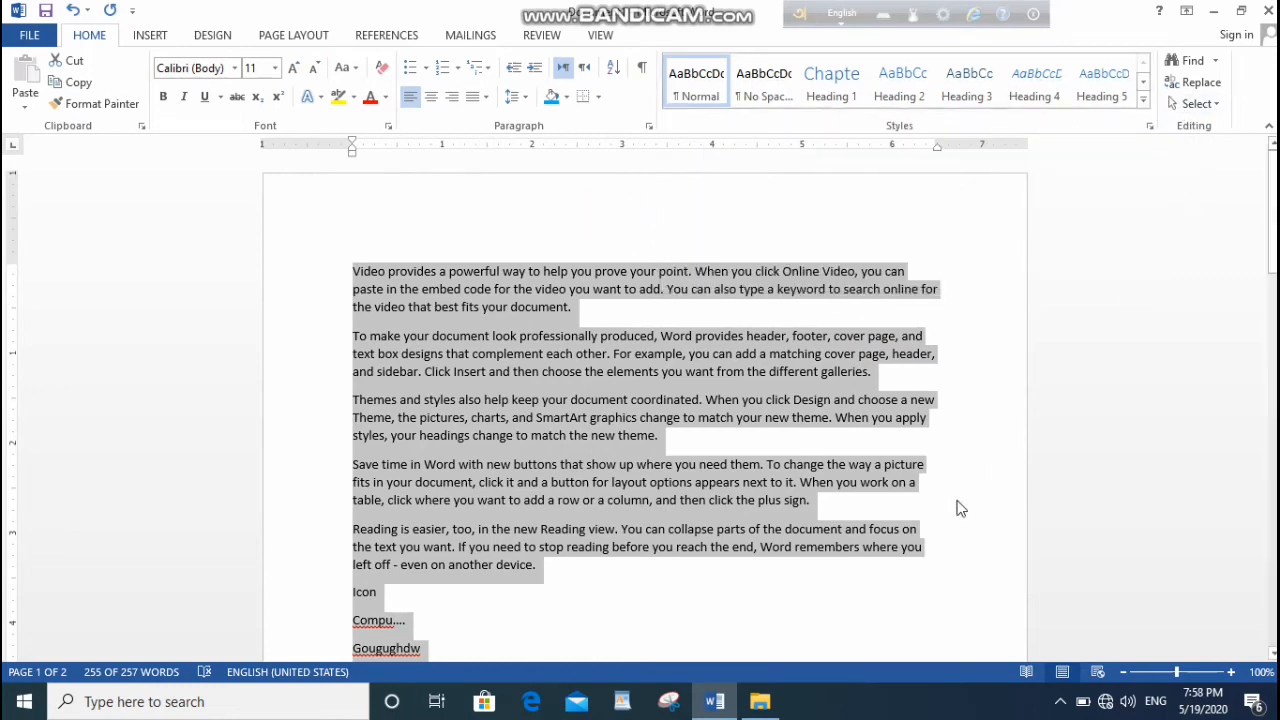
scroll(587, 567, down, 7)
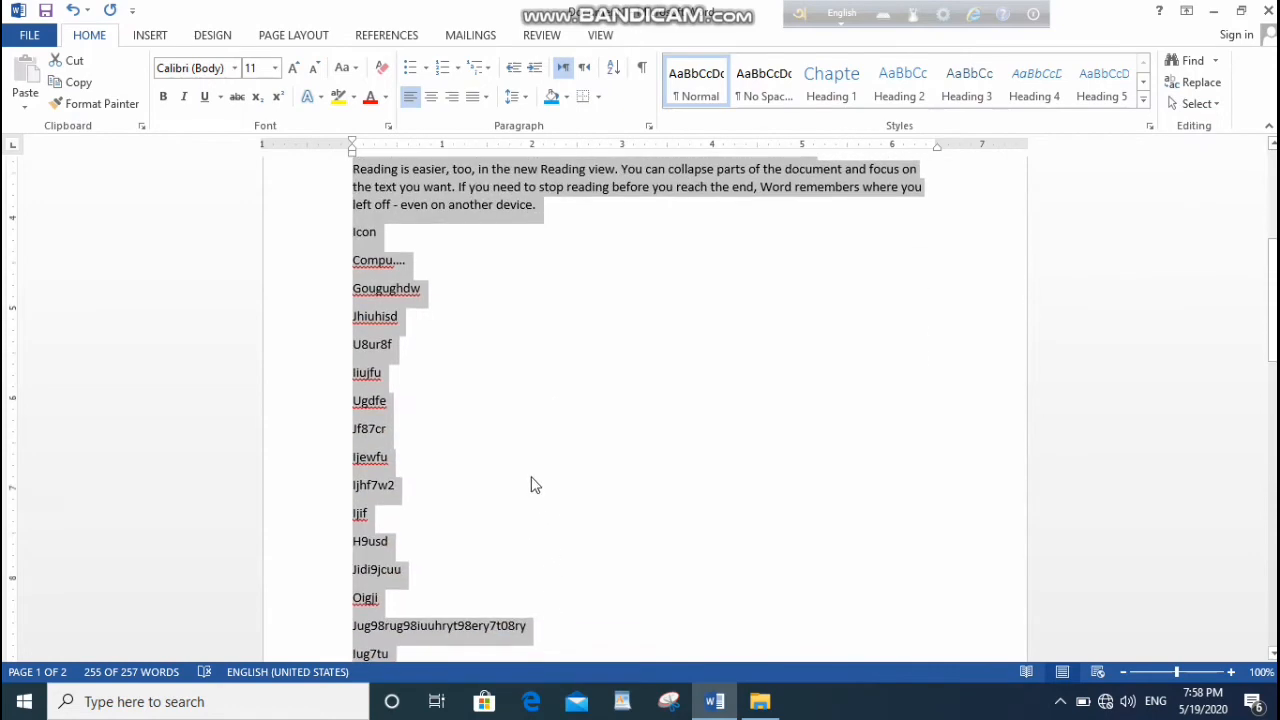
scroll(705, 485, up, 7)
Step: Search the document for "the" and for "new"
click(538, 567)
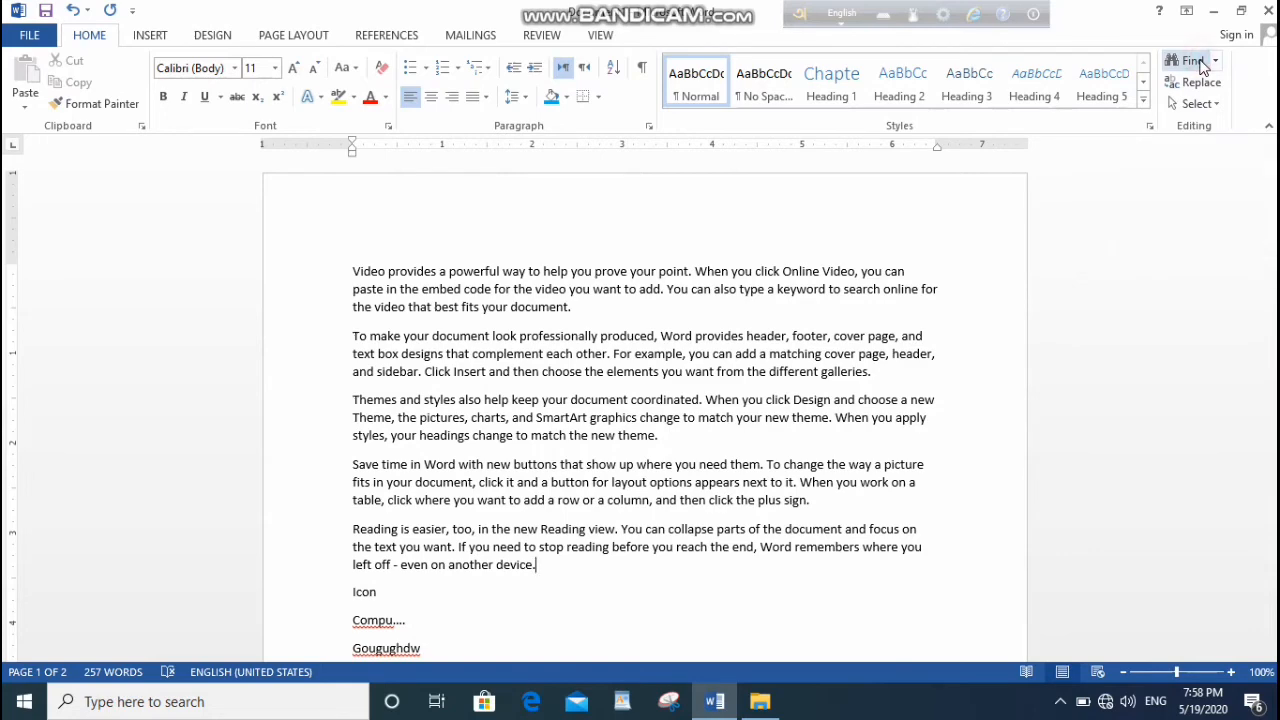
click(1192, 61)
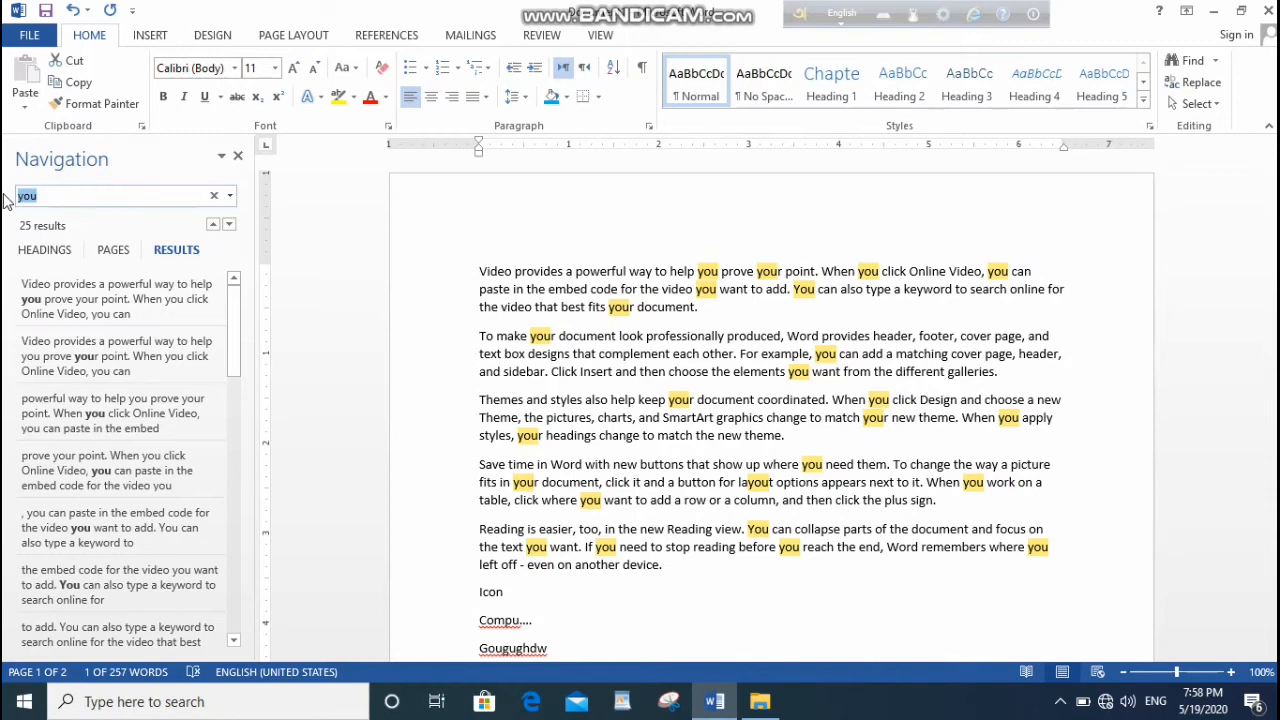
text(the)
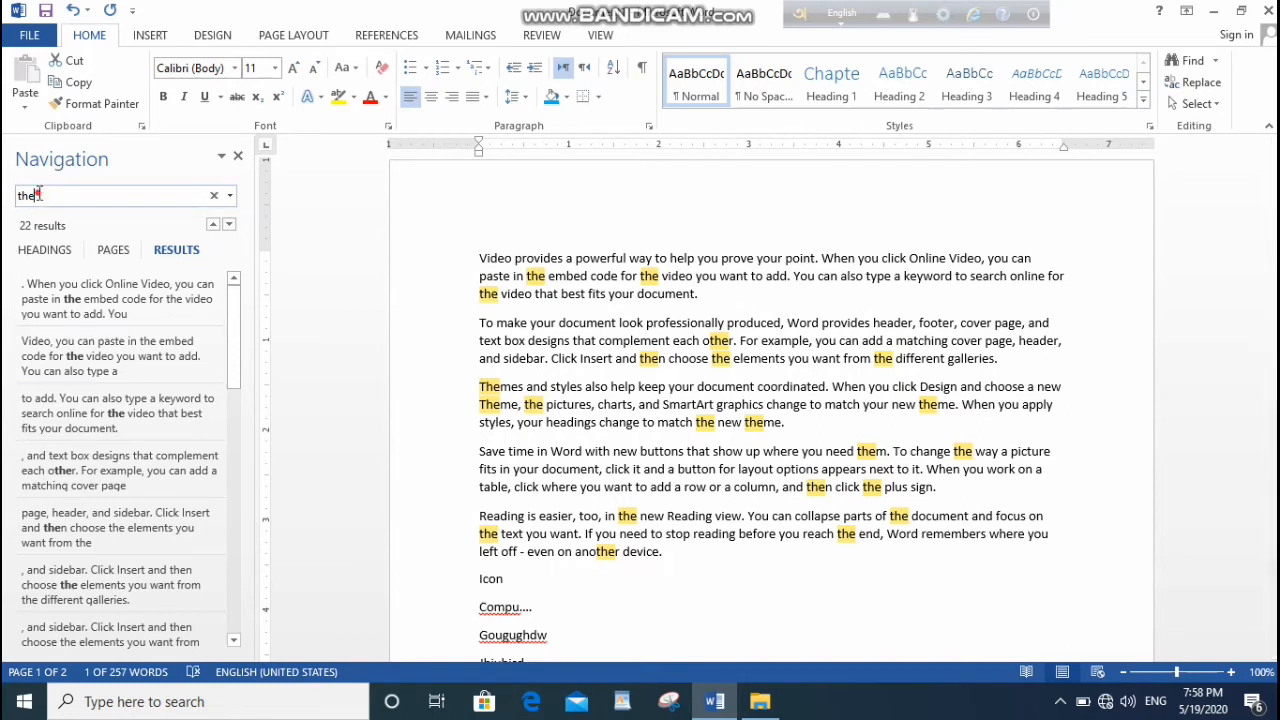
drag(37, 194, 5, 194)
text(new)
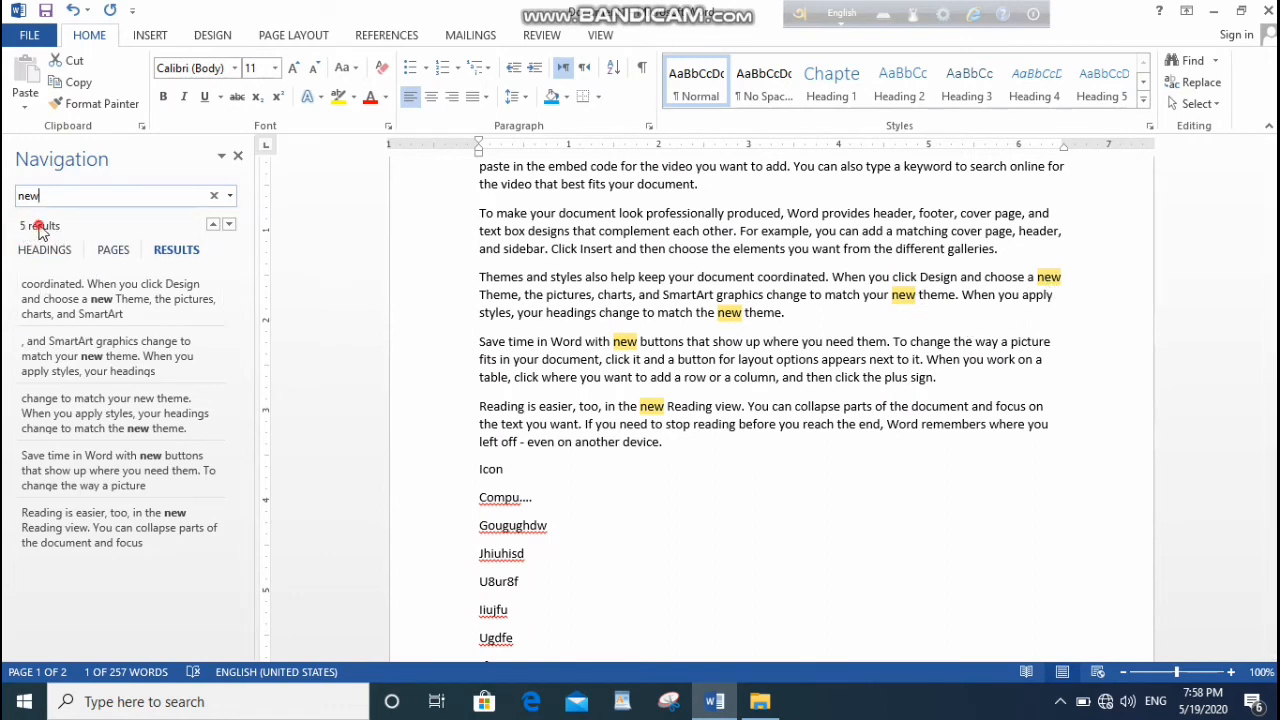
Step: Open Find and Replace for replacing text and move its dialog clear of the document's paragraphs
scroll(841, 375, up, 3)
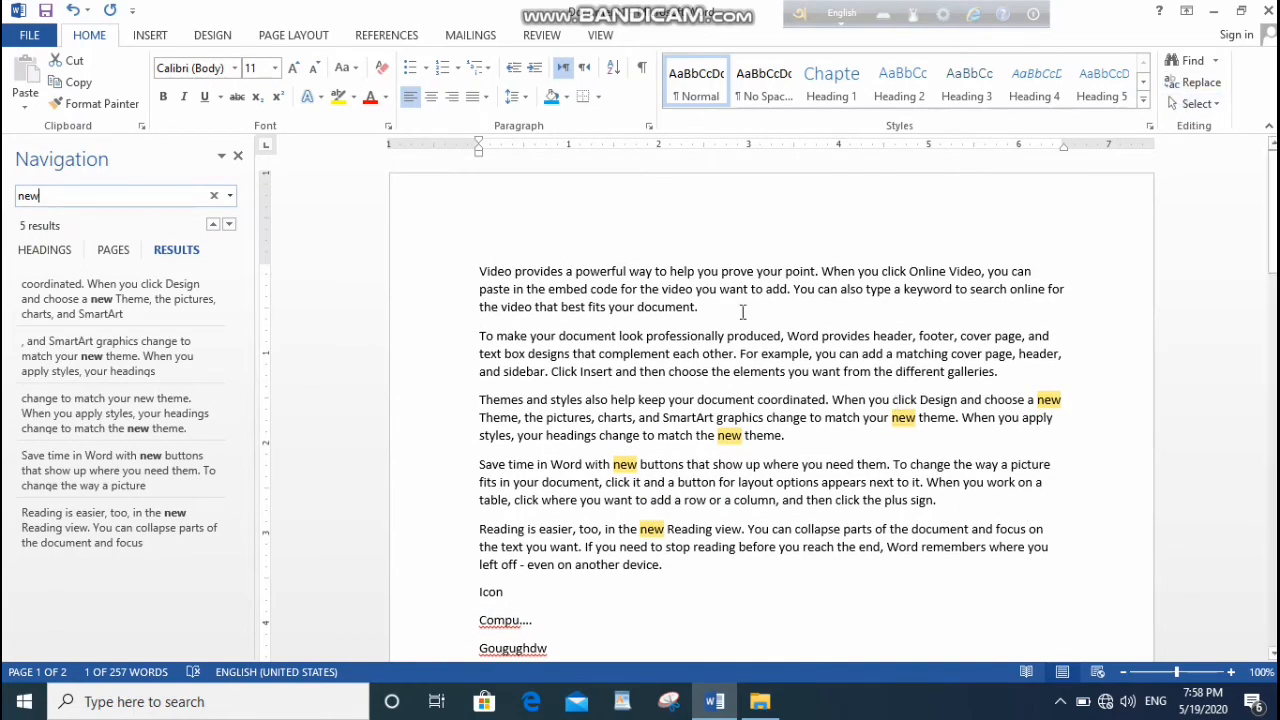
click(1217, 87)
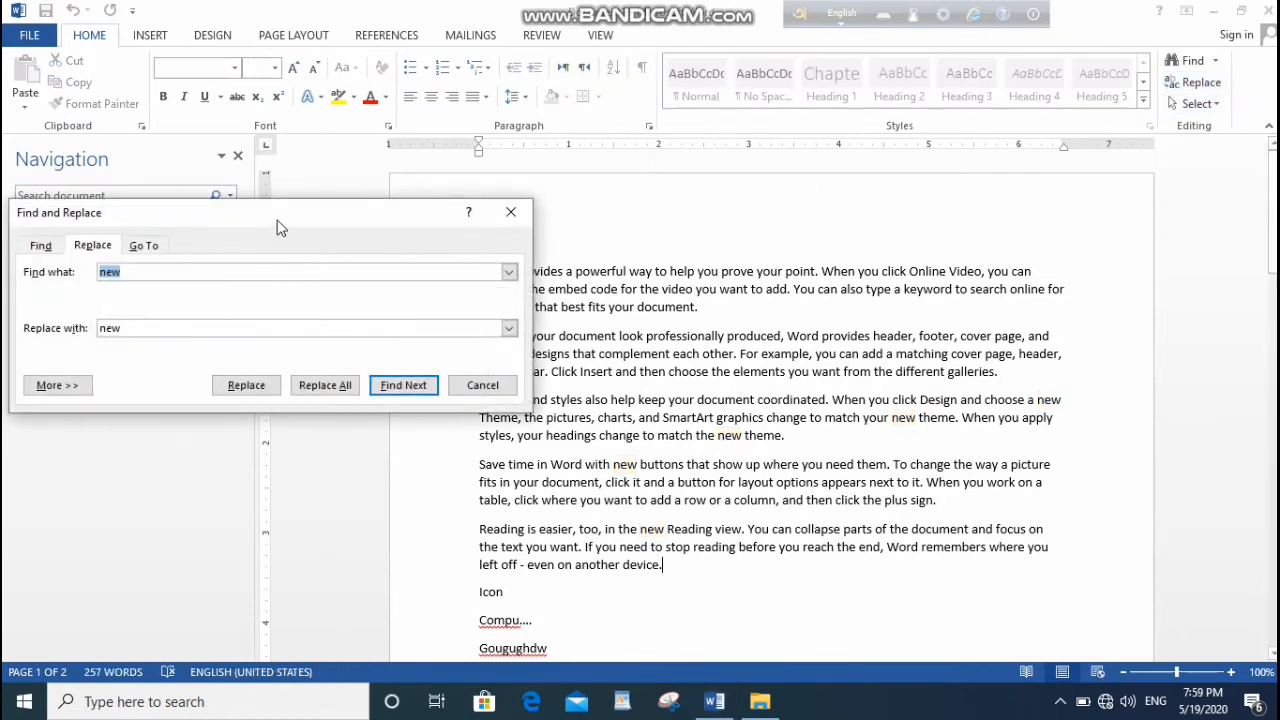
drag(280, 228, 329, 219)
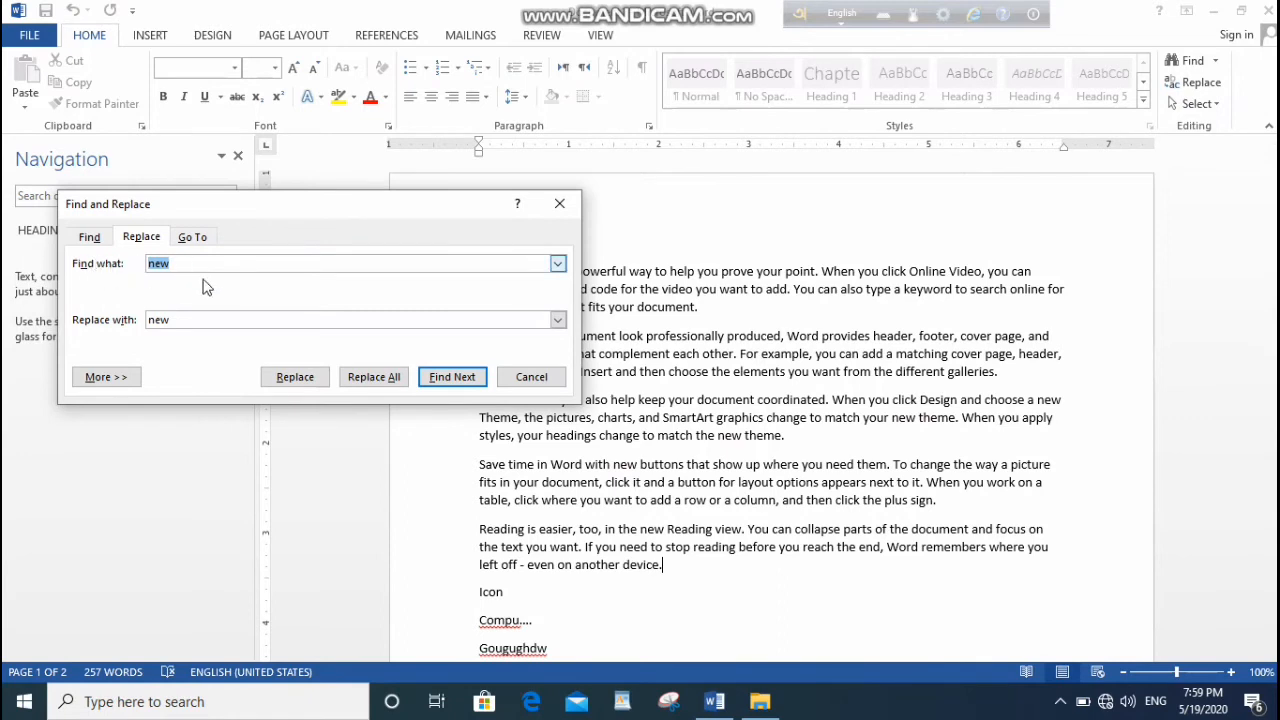
drag(294, 206, 274, 67)
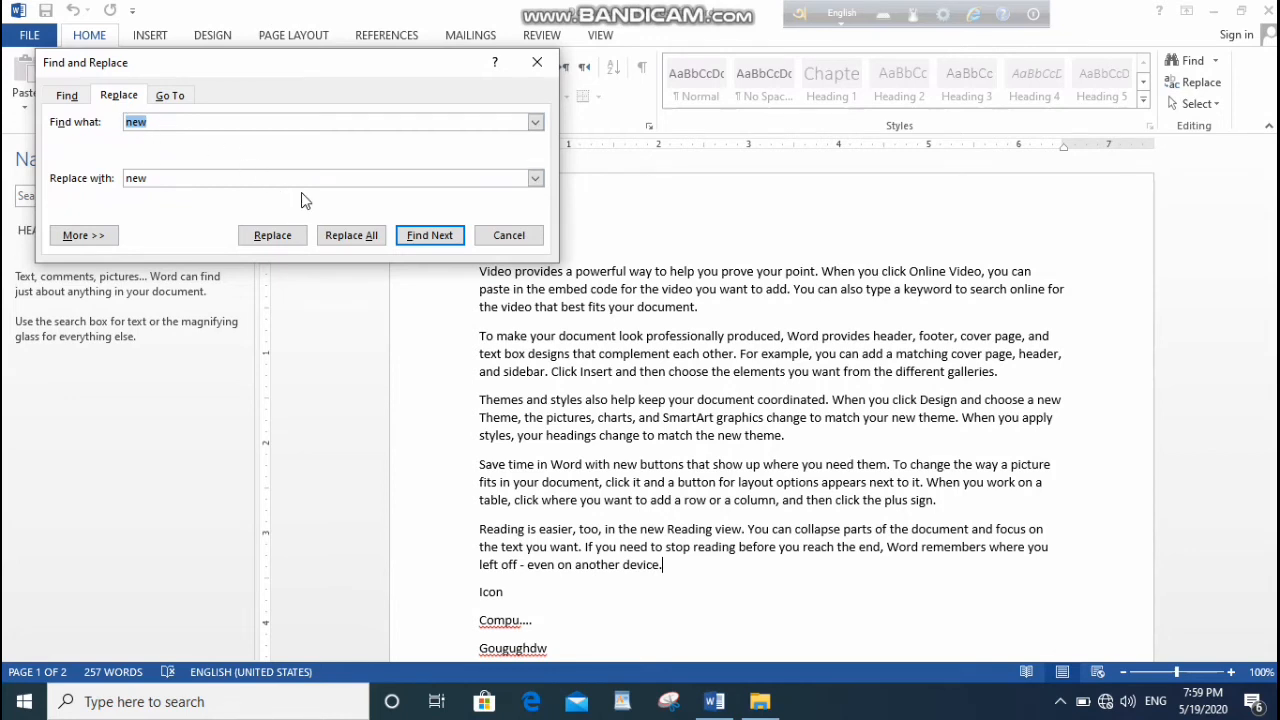
Step: Replace every occurrence of "new" in the document with "good"
text(Good)
drag(169, 120, 72, 121)
text(n)
text(ew)
drag(180, 182, 118, 186)
text(goog)
key(BackSpace)
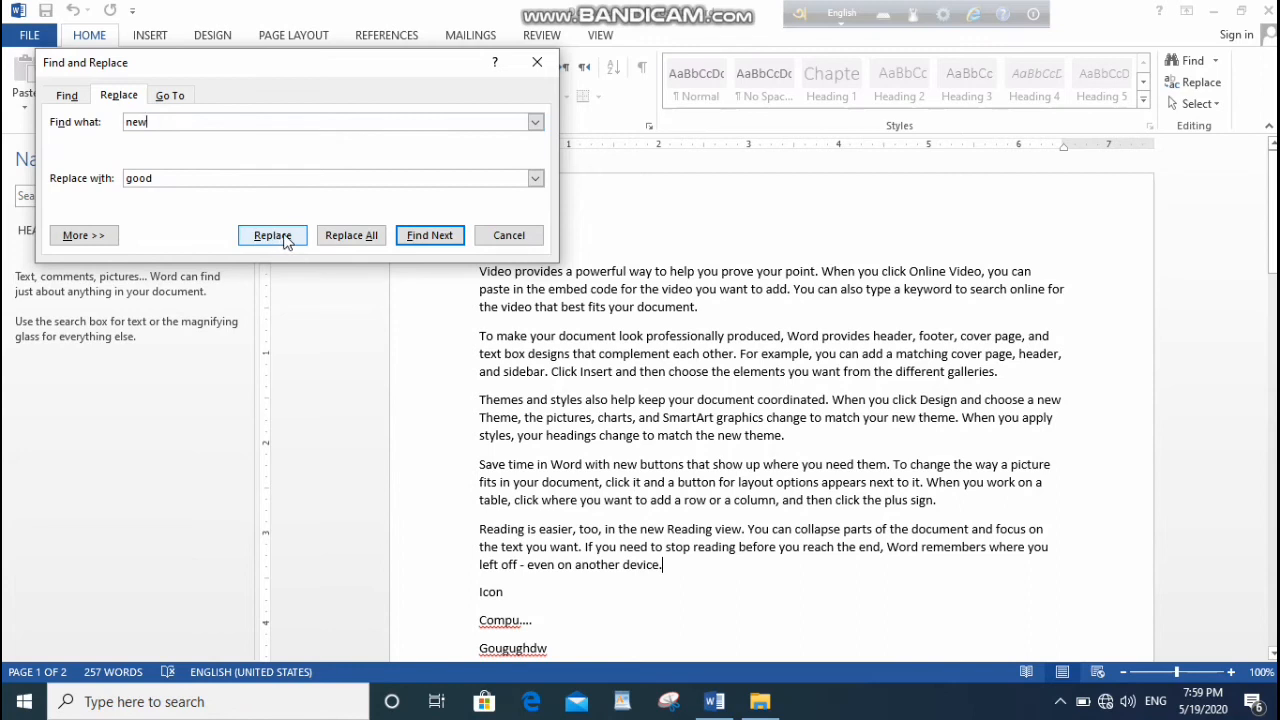
click(350, 236)
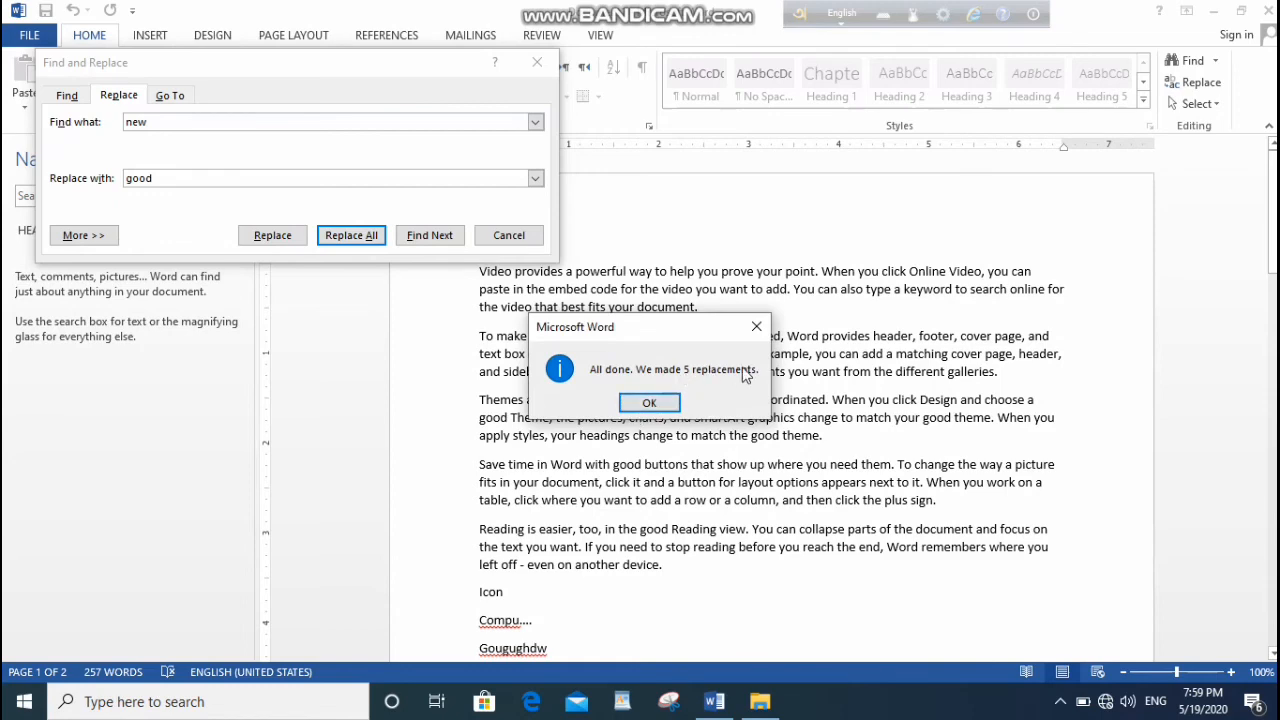
click(648, 404)
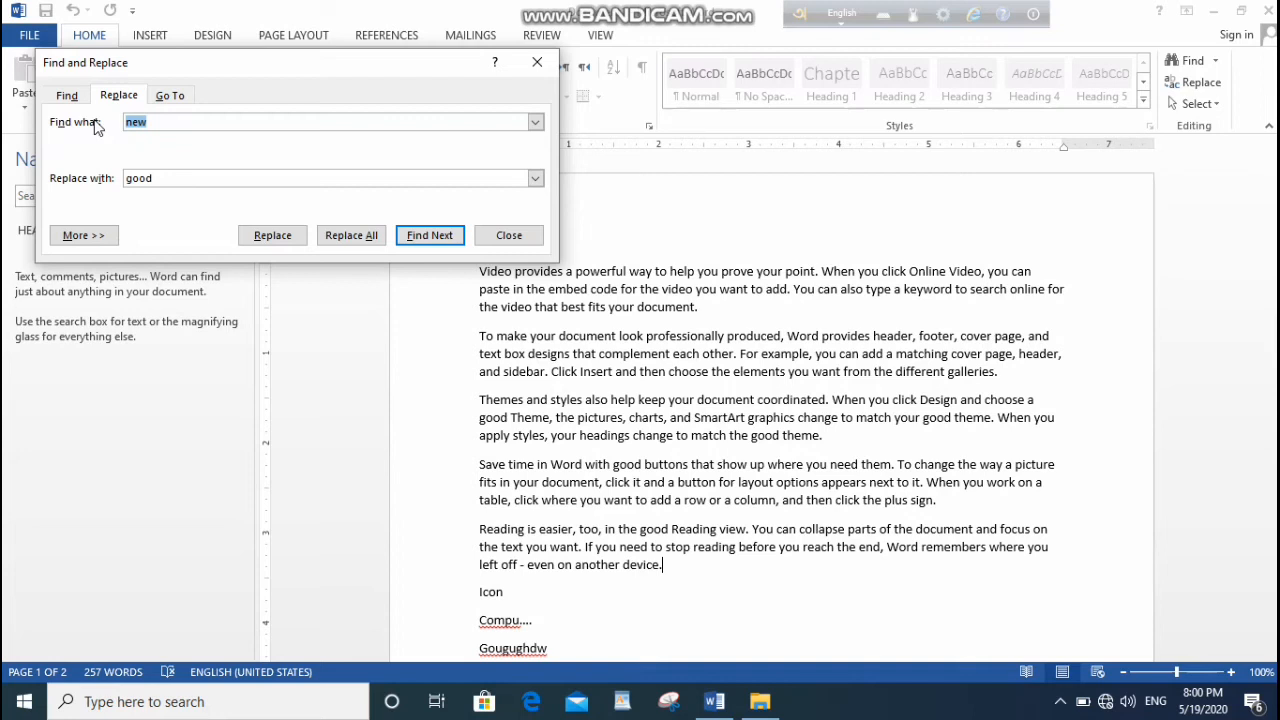
Step: Replace every occurrence of "the" with "you", and check the document by searching it for "the"
text(the)
drag(177, 178, 103, 180)
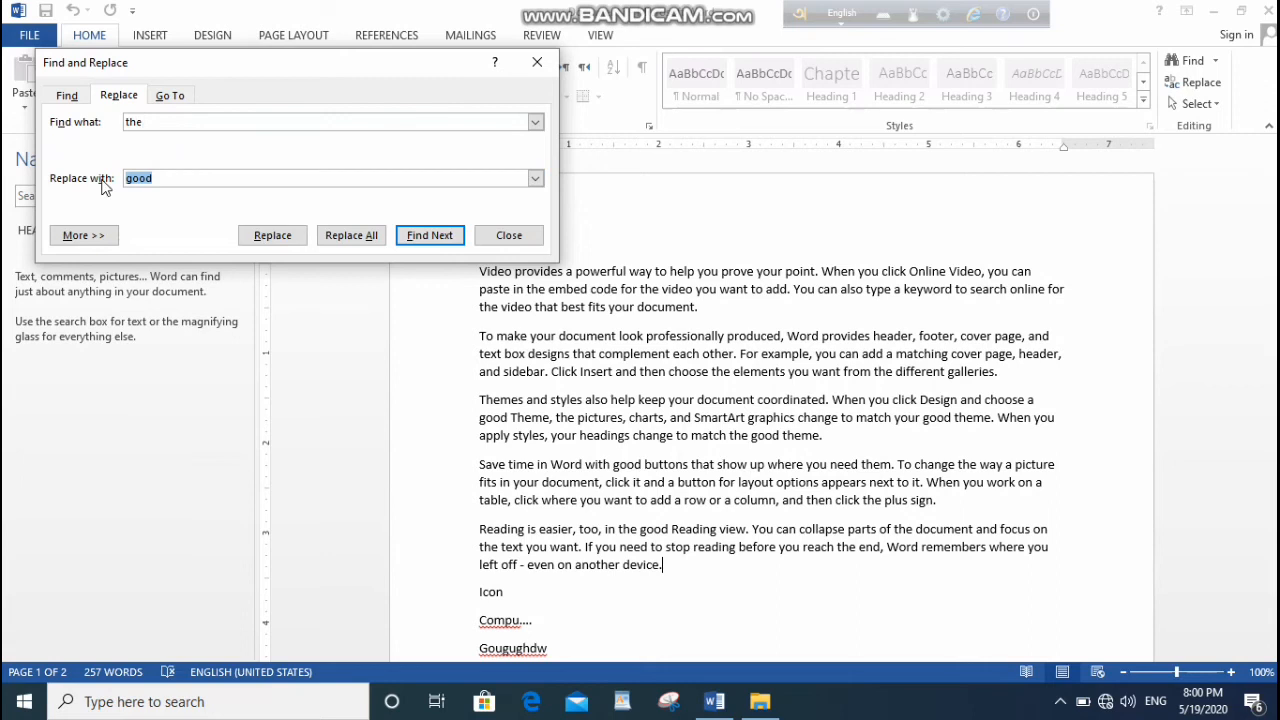
text(you)
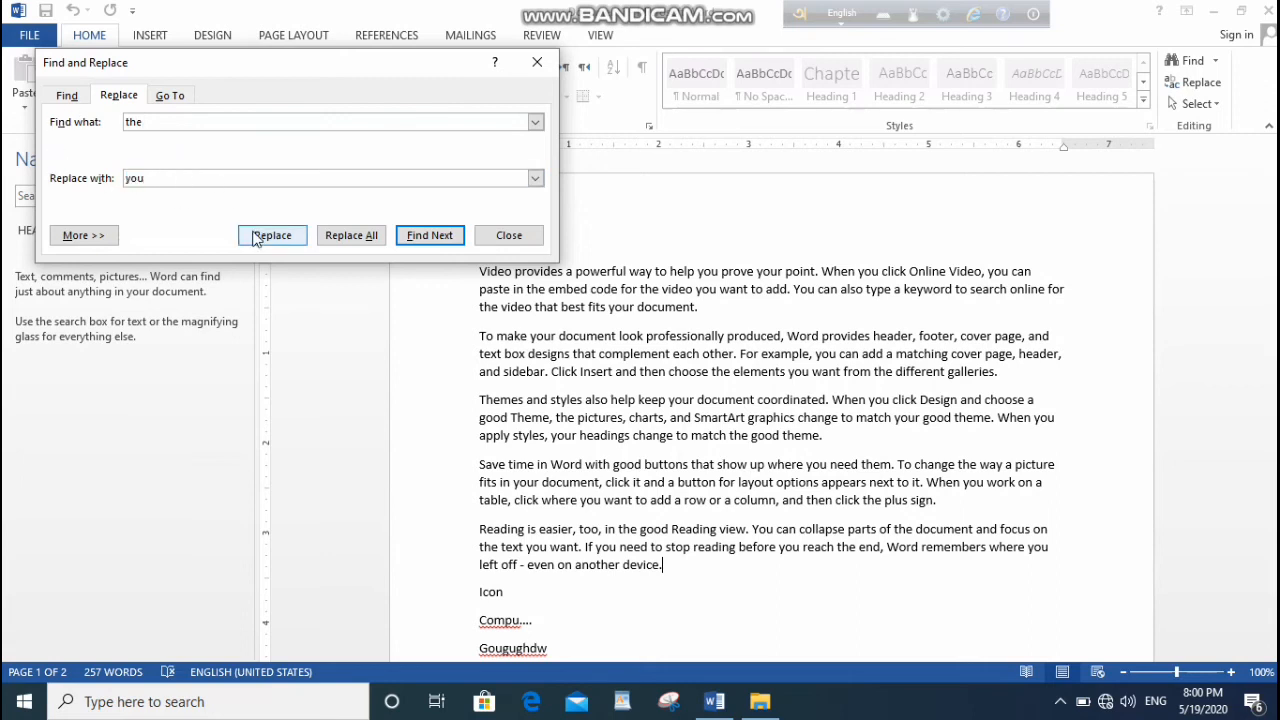
click(350, 237)
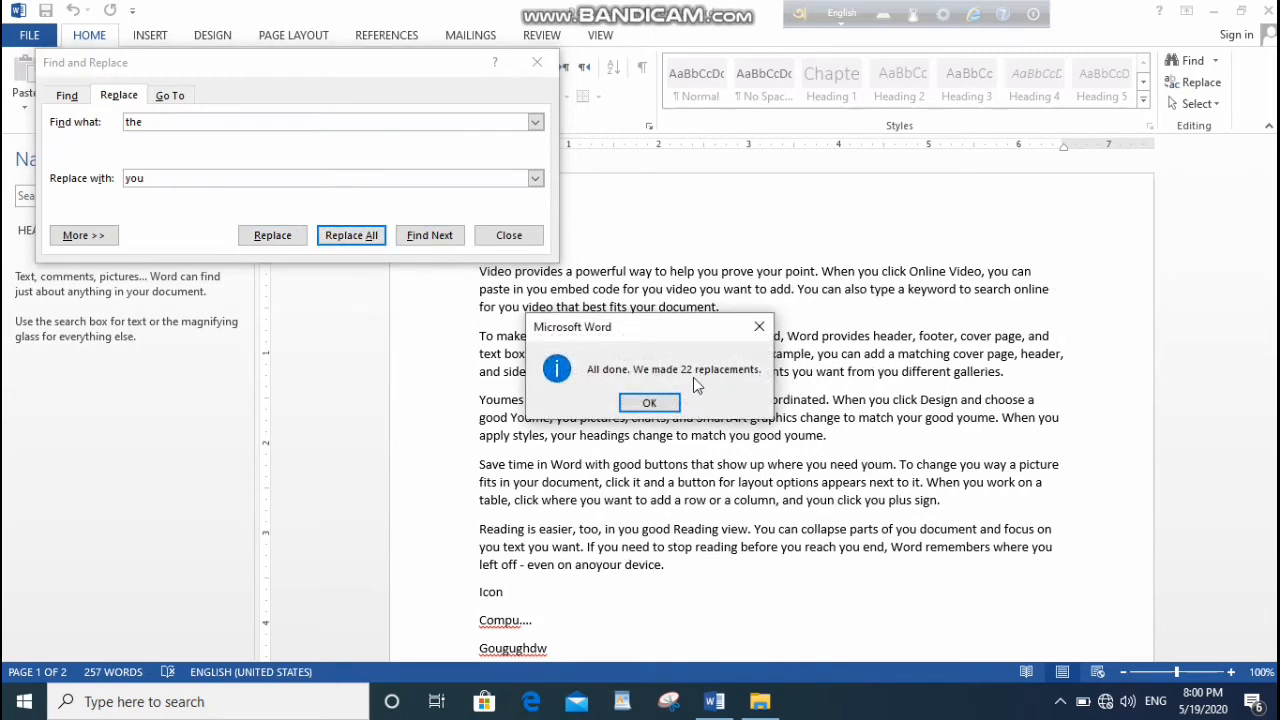
click(645, 403)
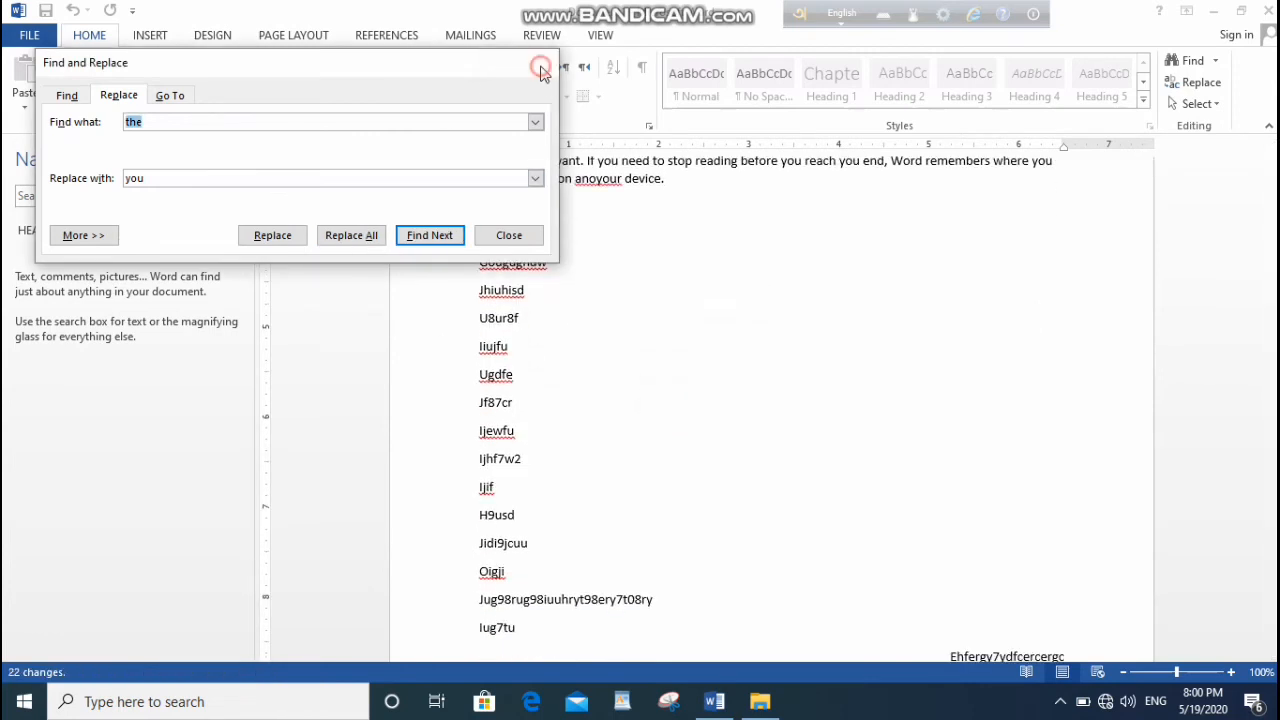
click(537, 62)
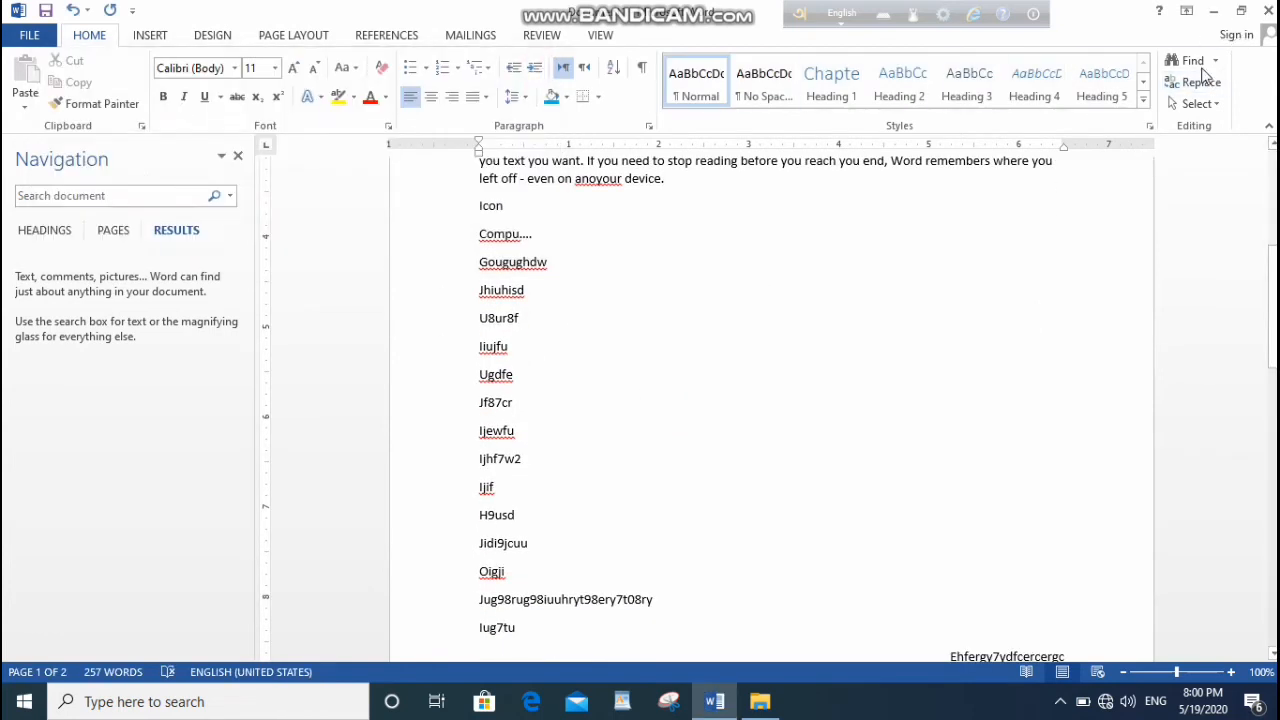
click(1192, 61)
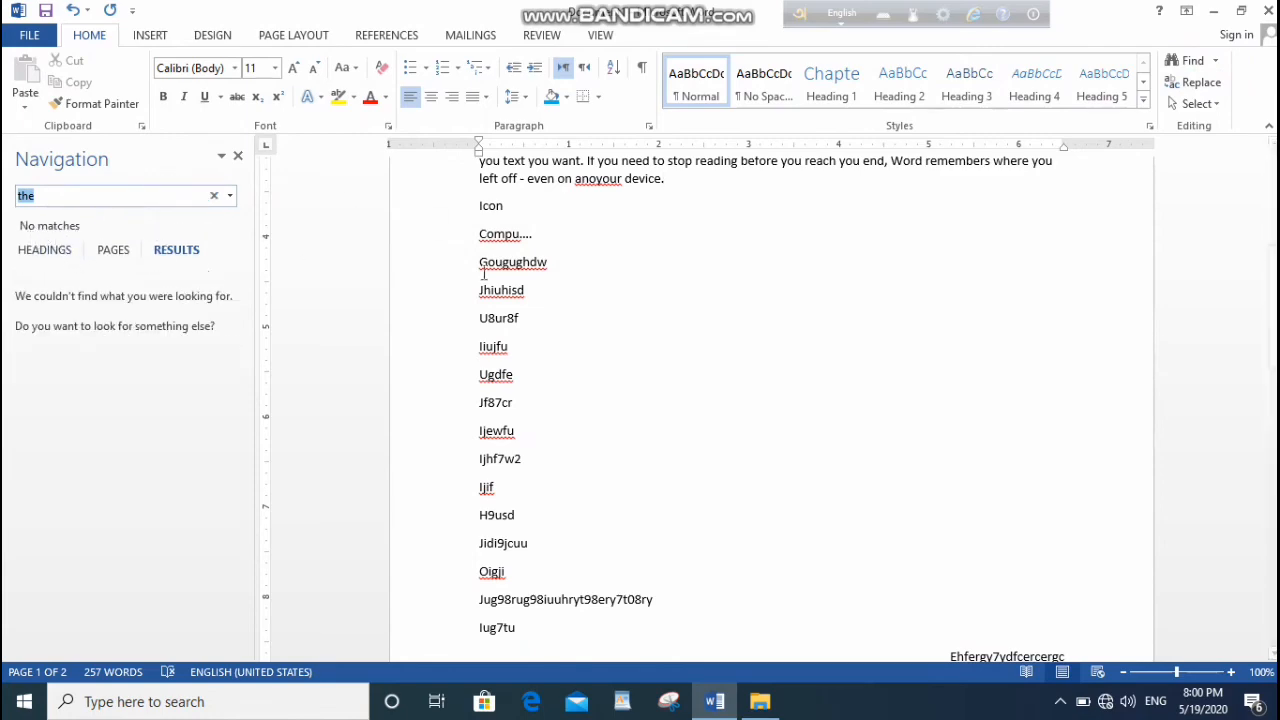
scroll(705, 514, up, 7)
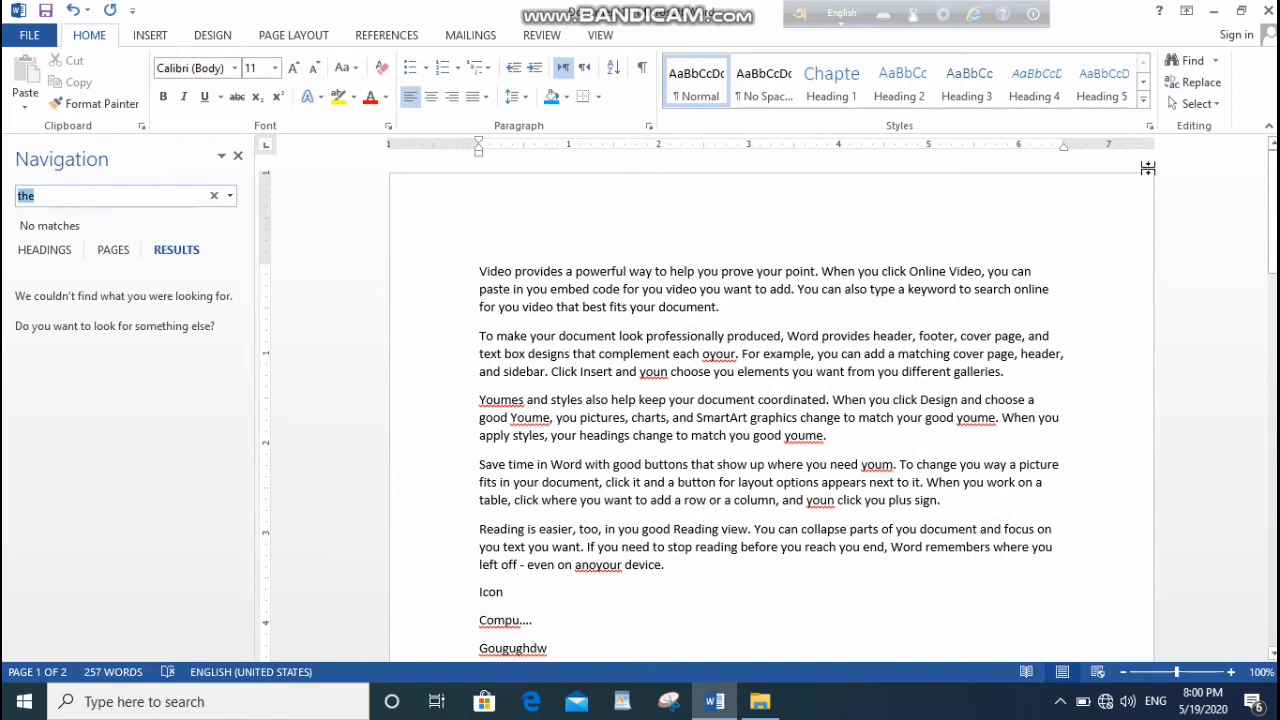
Step: Select all the text in the document, look over the other selection options, and clear the selection
click(1209, 106)
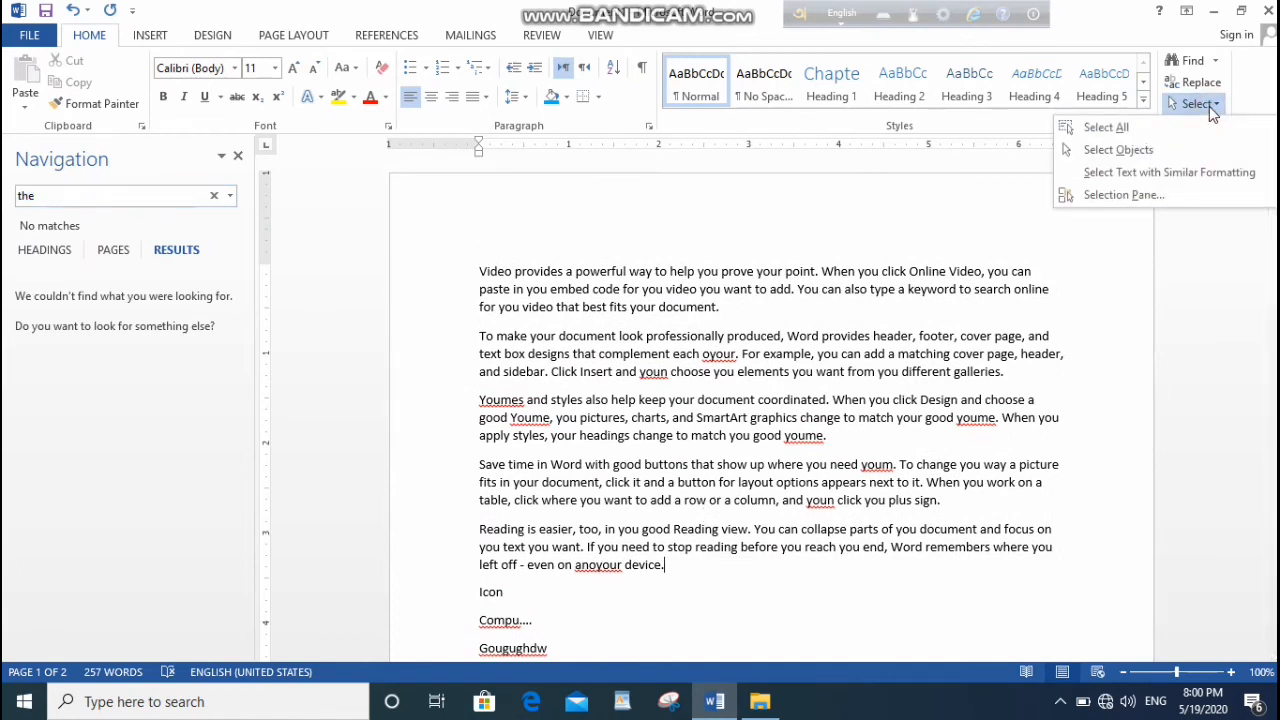
click(1106, 127)
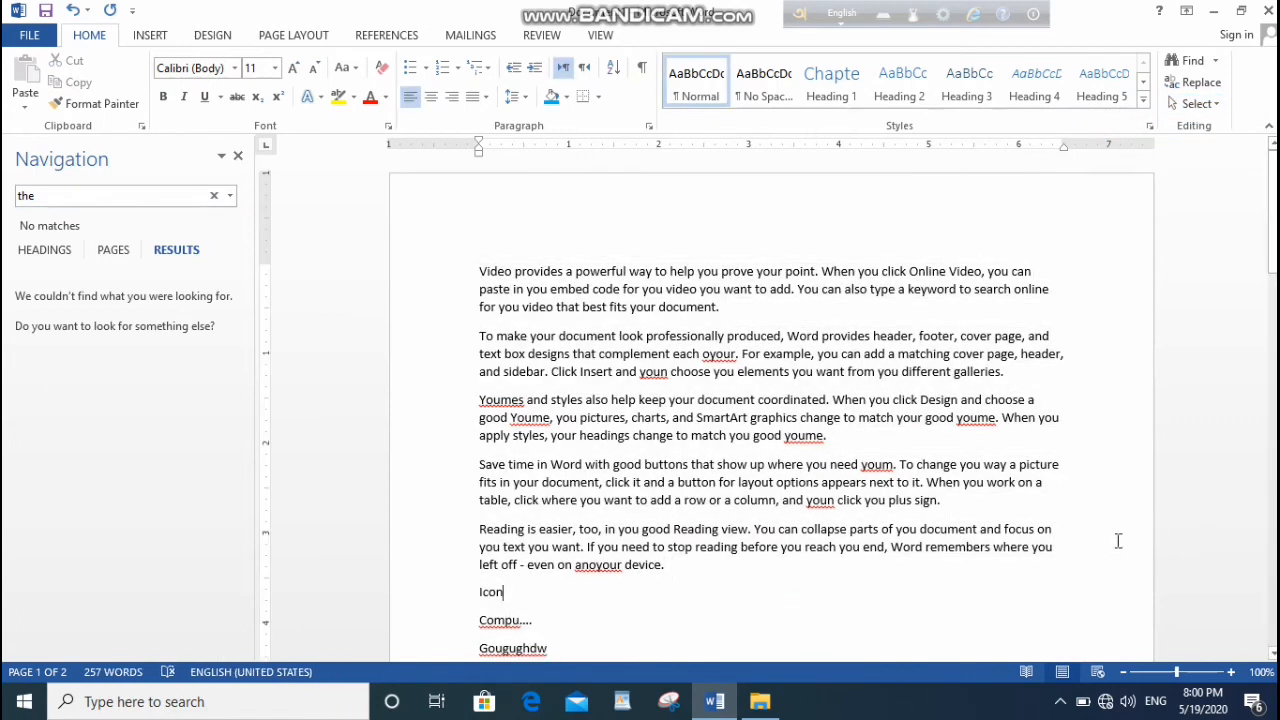
drag(1088, 545, 478, 370)
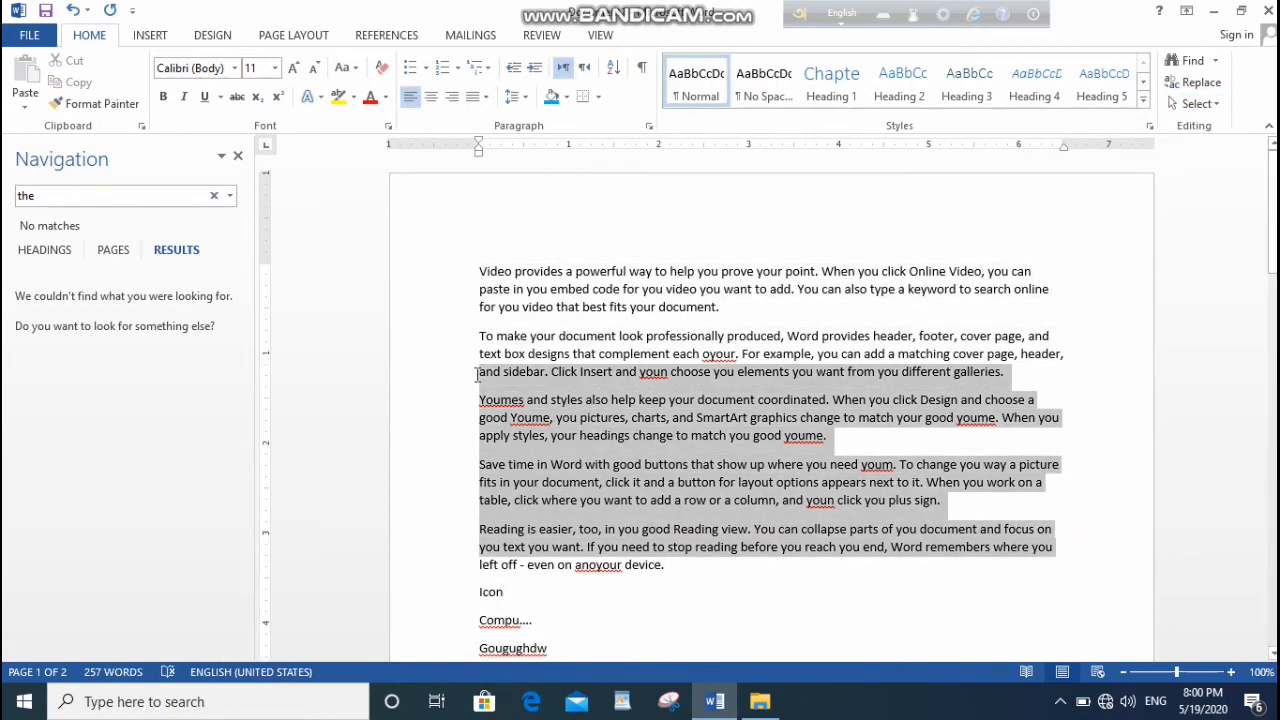
click(752, 620)
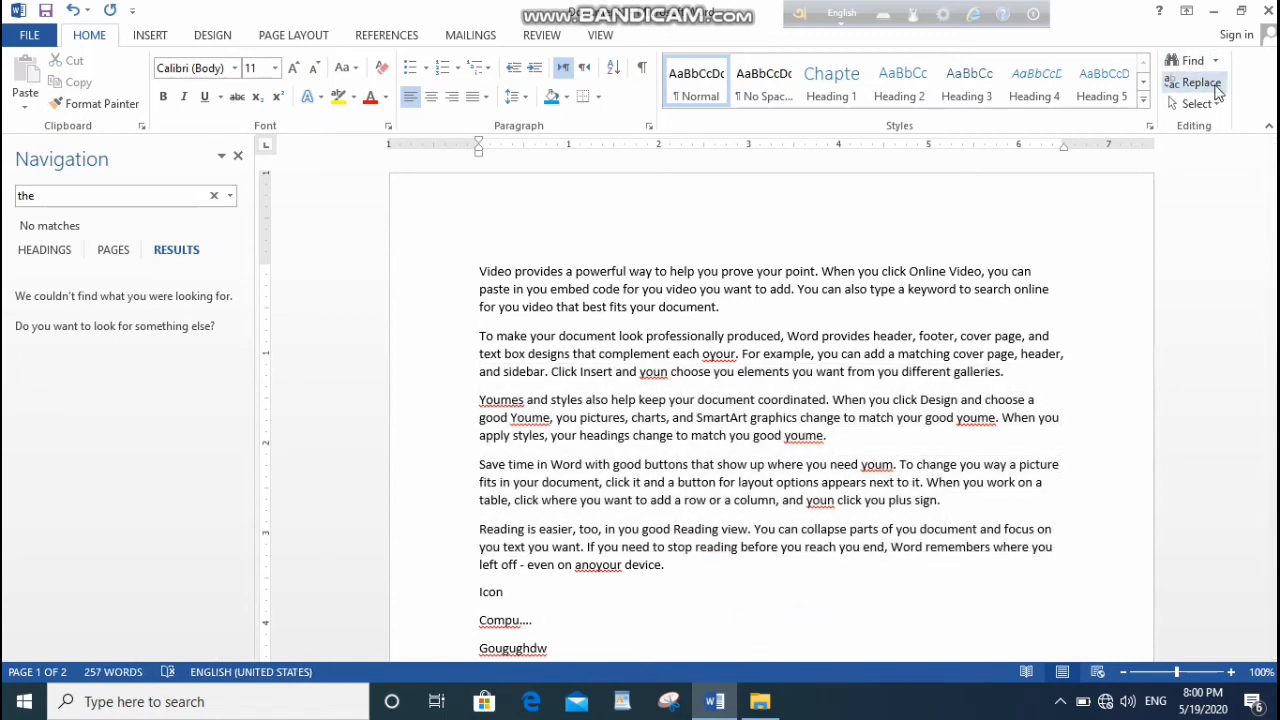
click(1197, 103)
click(1114, 128)
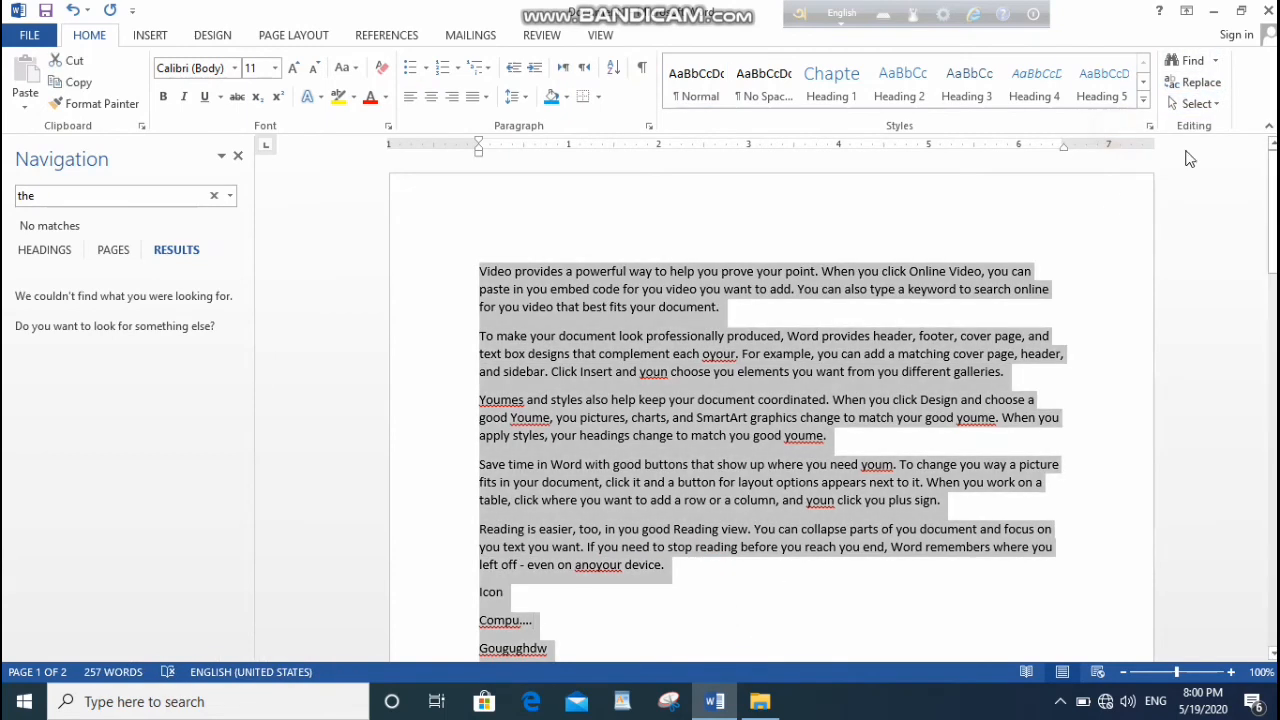
click(1197, 103)
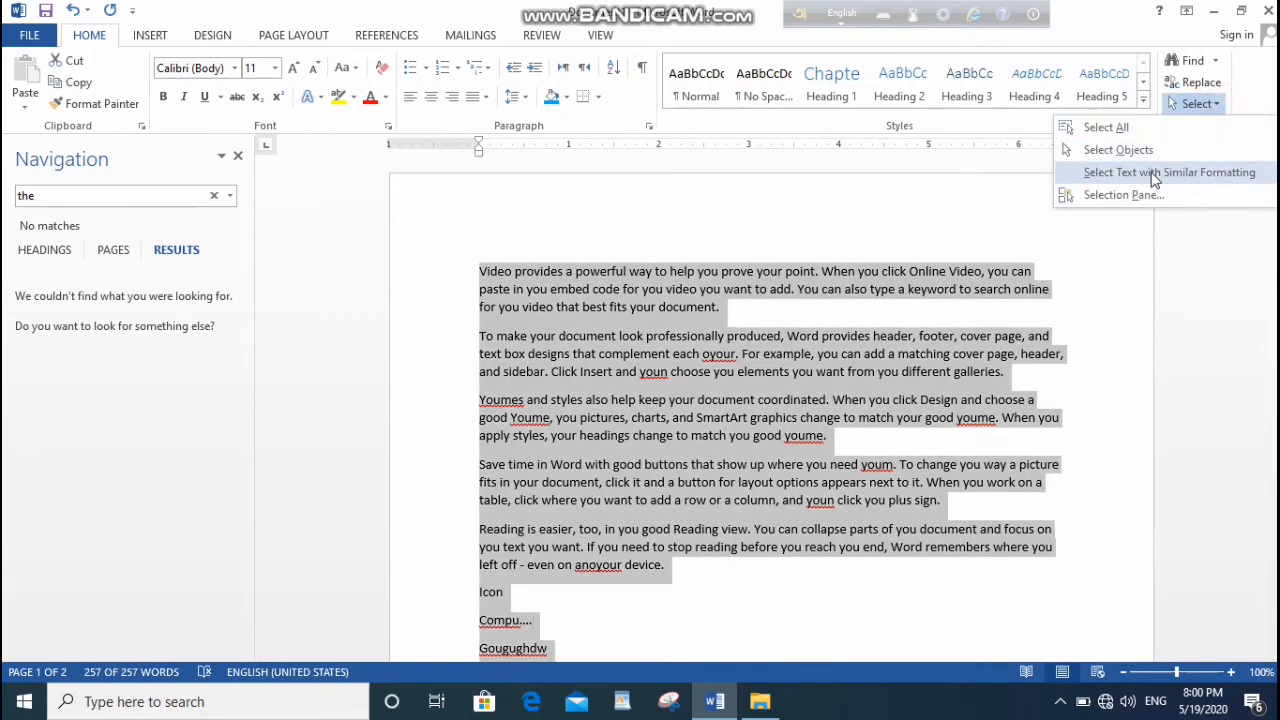
click(897, 393)
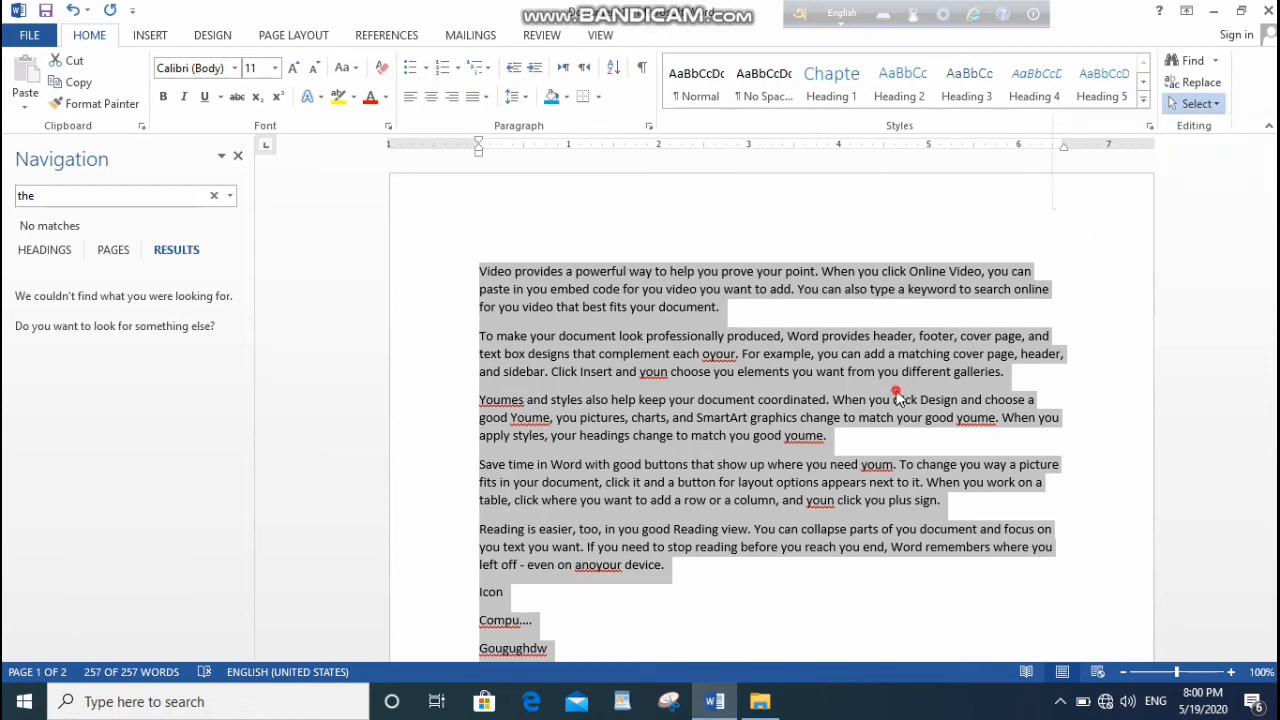
click(884, 447)
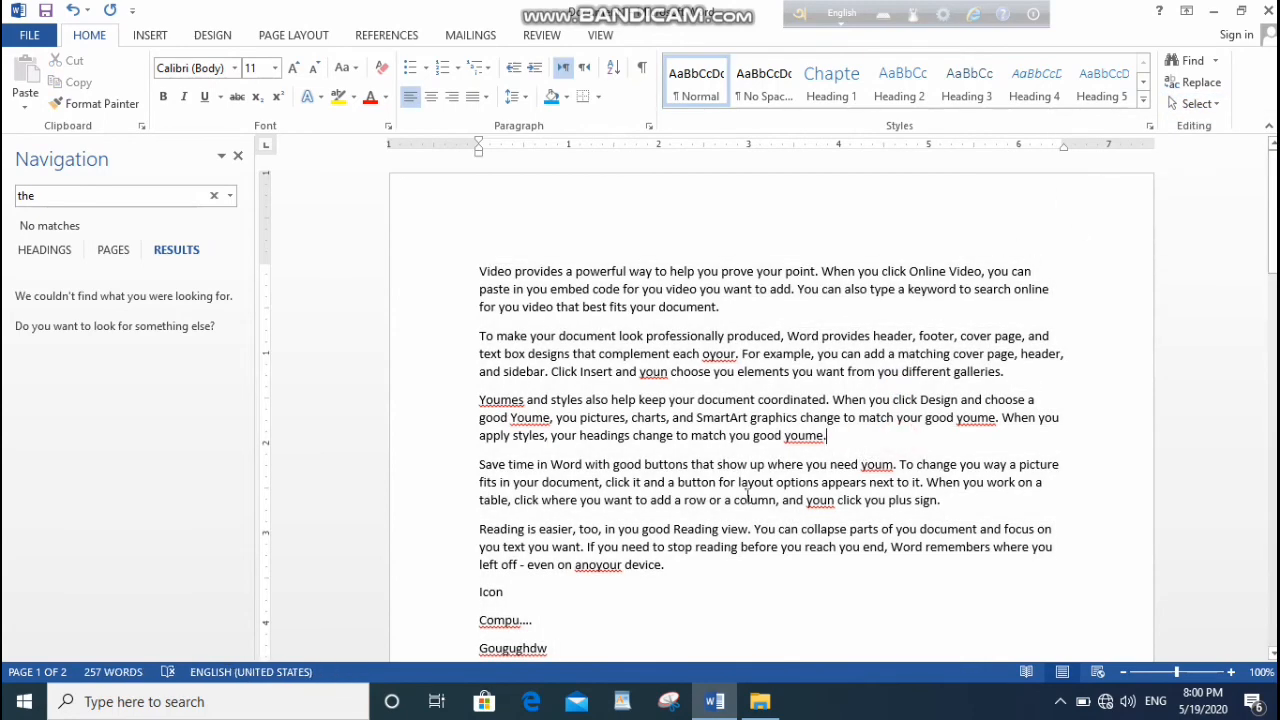
Step: Select the text from the middle of the fourth paragraph to the end of the fifth, and clear the selection
scroll(700, 490, down, 3)
drag(676, 398, 598, 304)
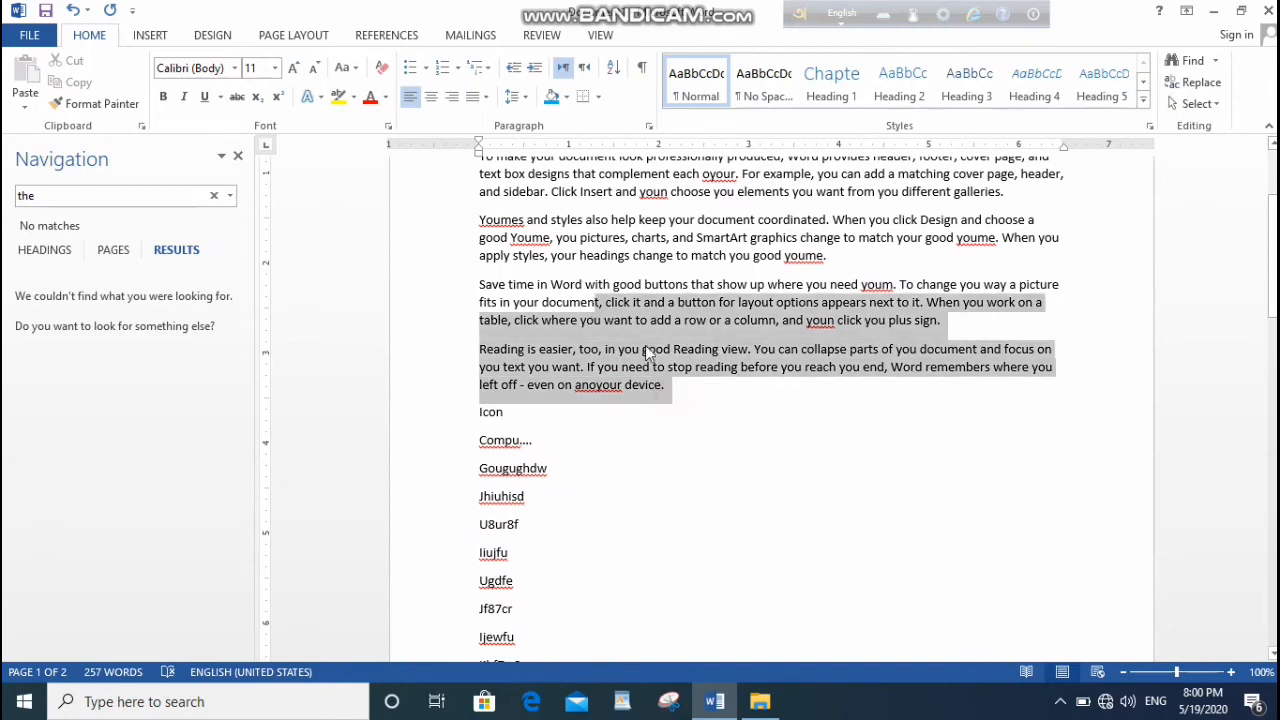
scroll(650, 354, up, 3)
click(1048, 316)
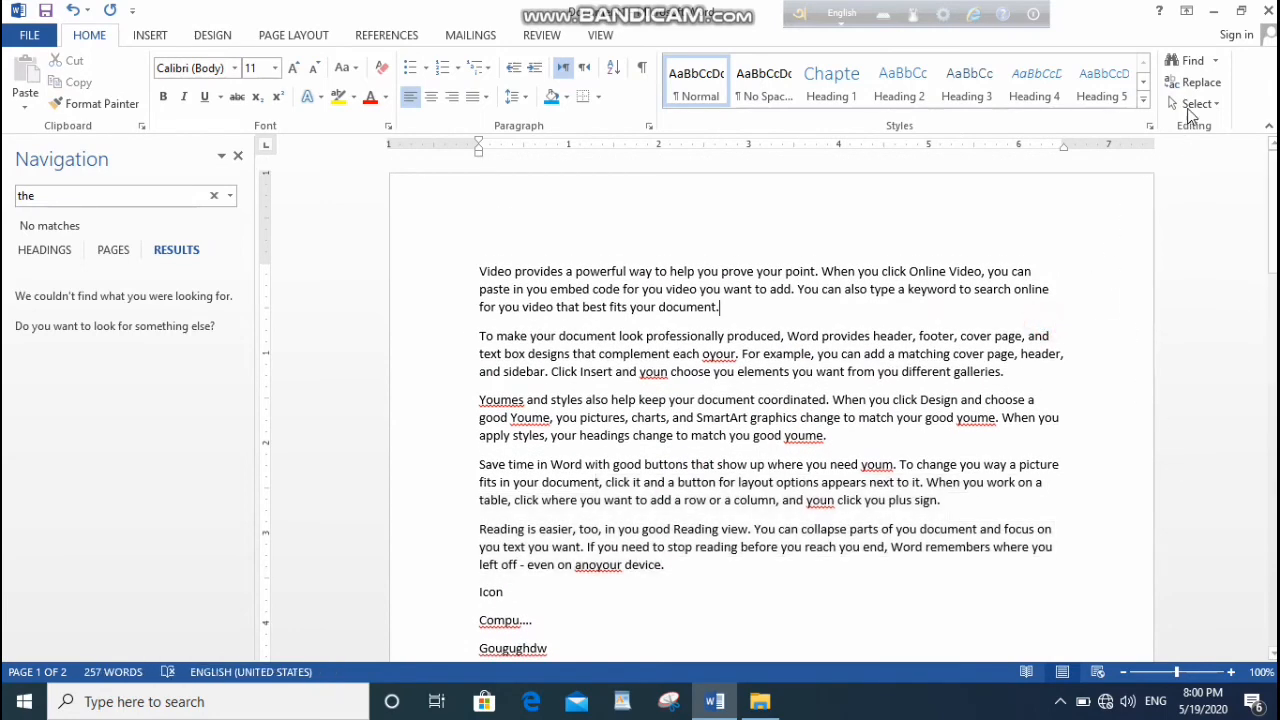
Step: Turn on the Select Objects mode and leave it again to return to normal text editing
click(1195, 103)
click(1137, 156)
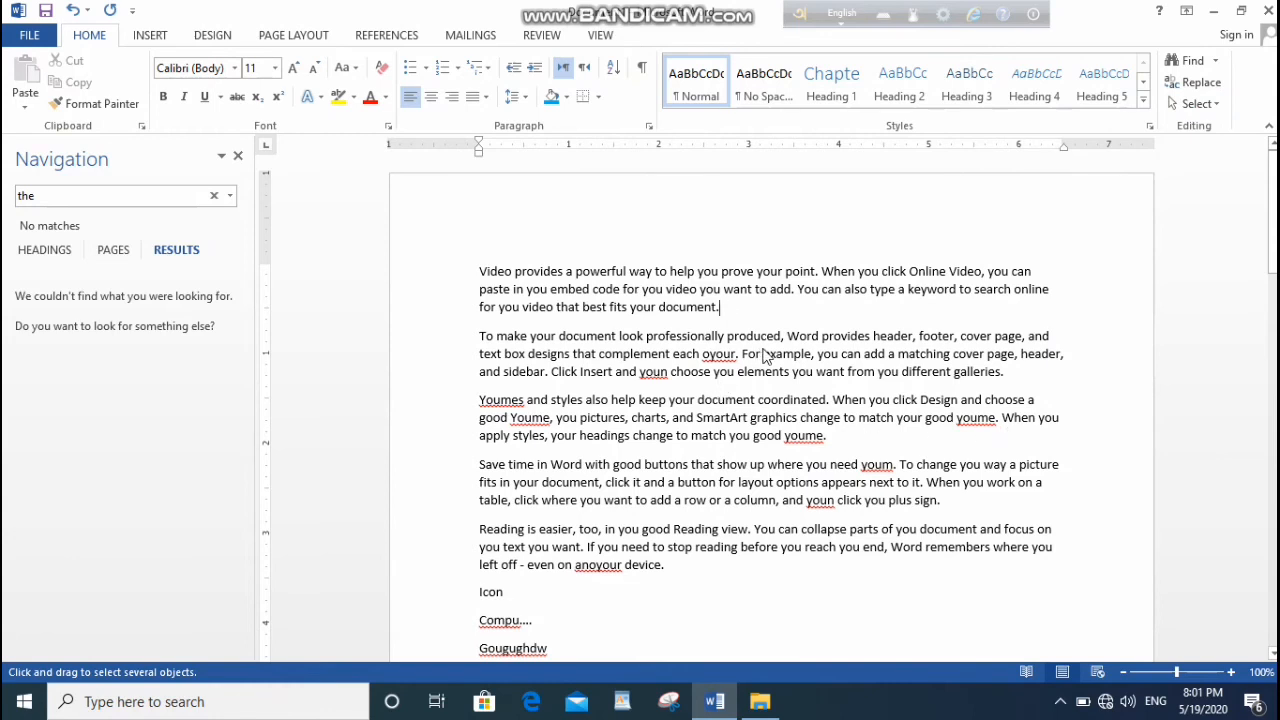
click(1203, 104)
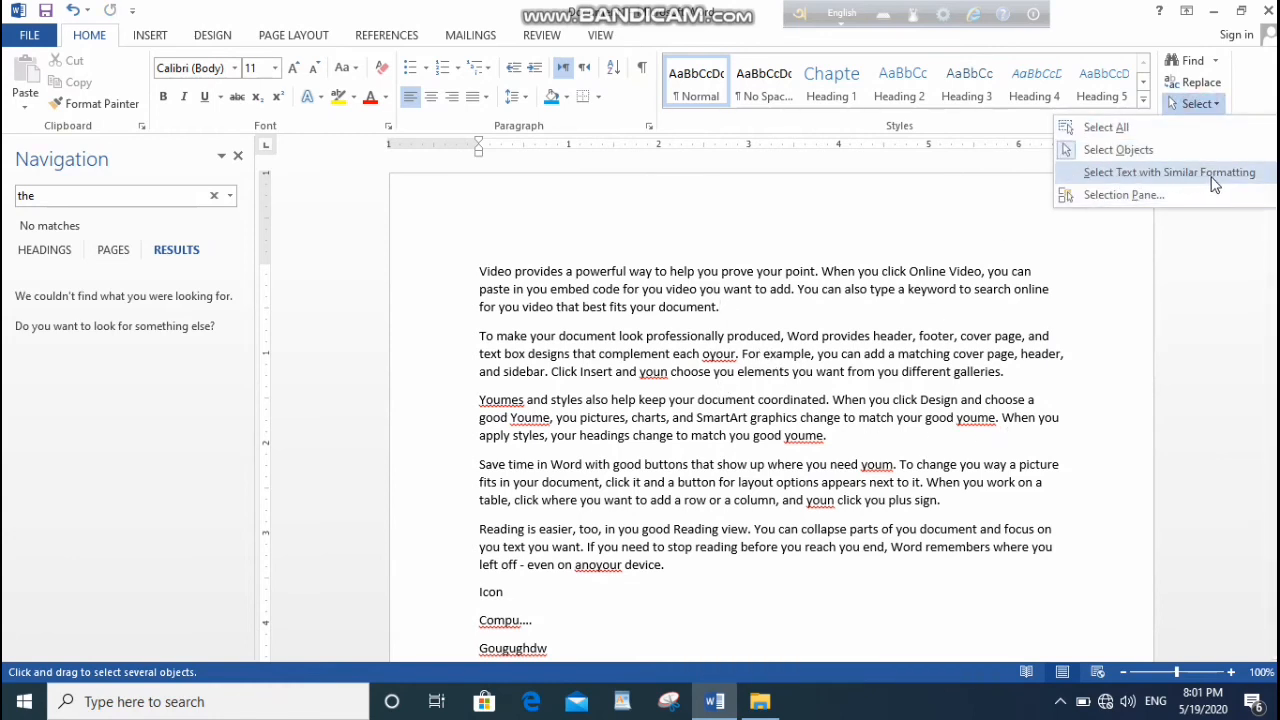
scroll(772, 527, down, 2)
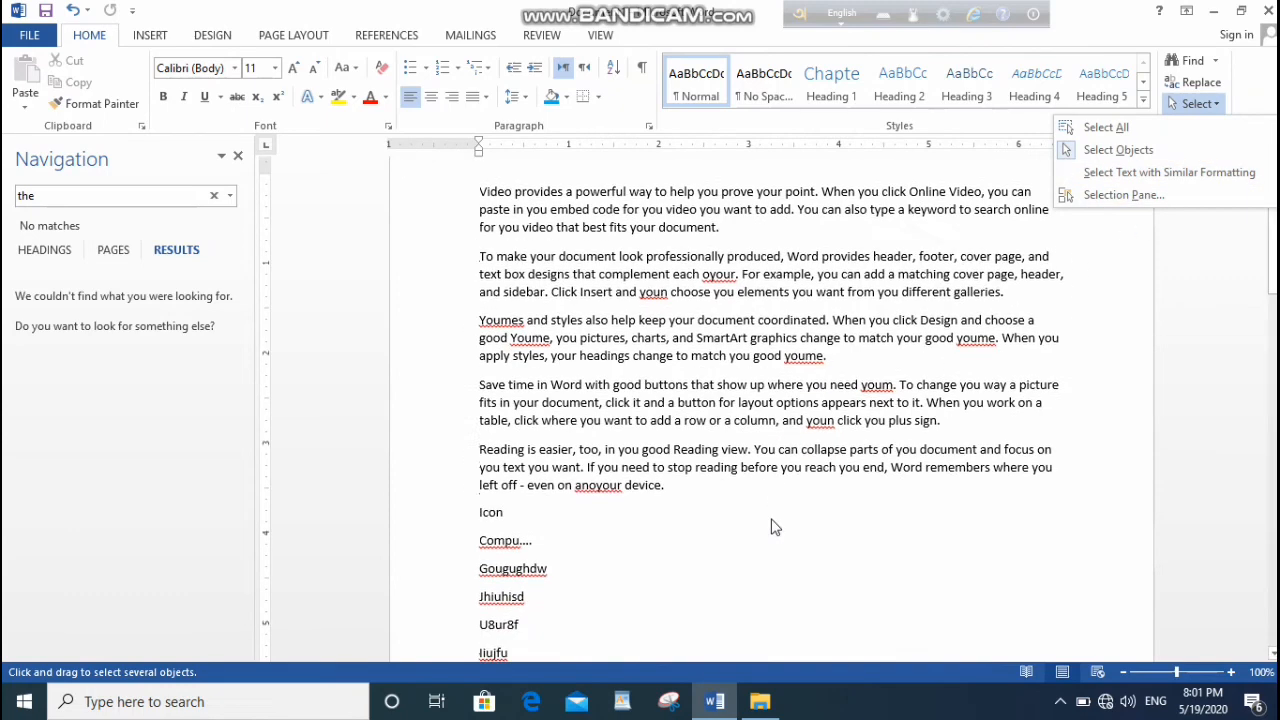
click(663, 476)
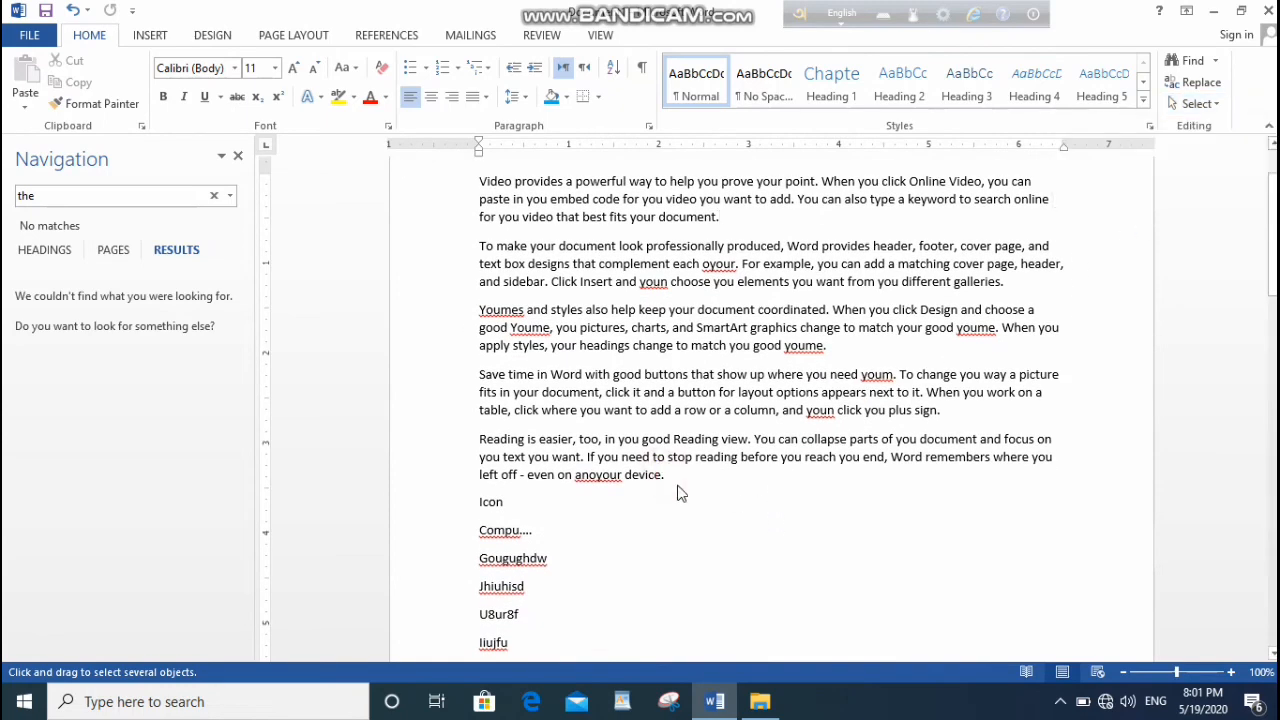
triple_click(677, 489)
click(655, 490)
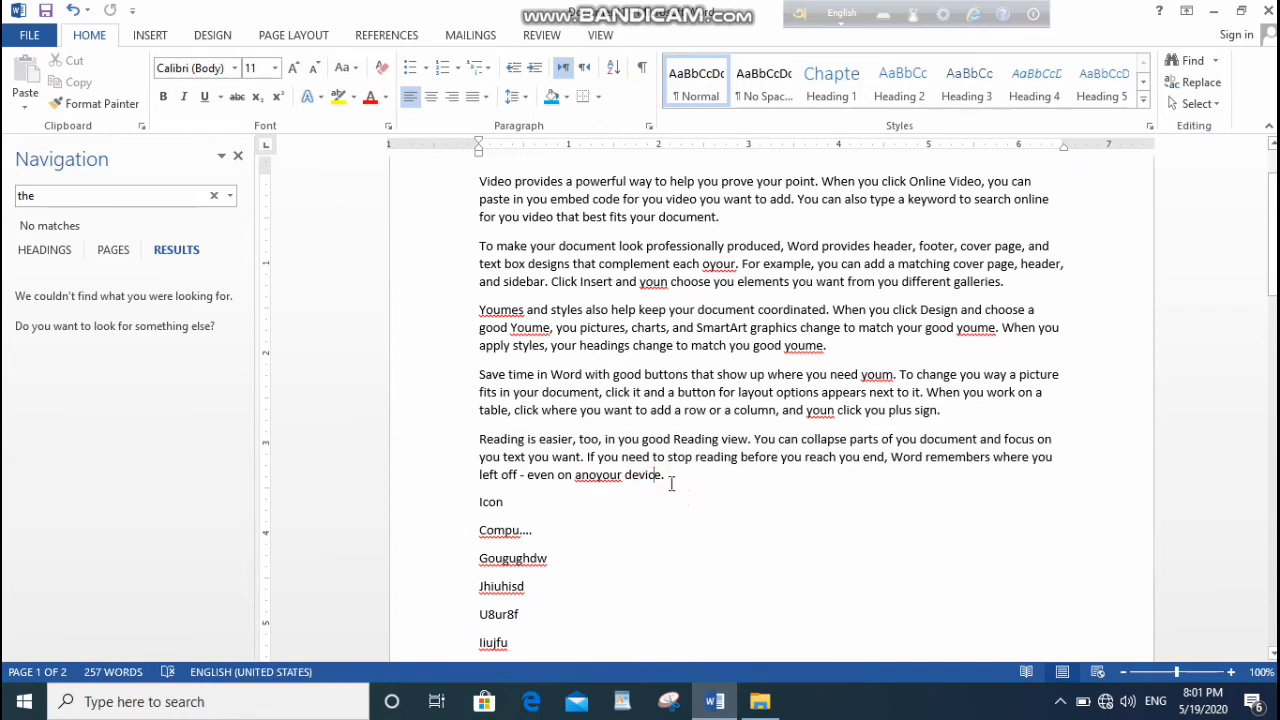
Step: Apply the Heading 1 style to the end of the fifth paragraph, the middle of the third and the end of the first
drag(667, 480, 556, 458)
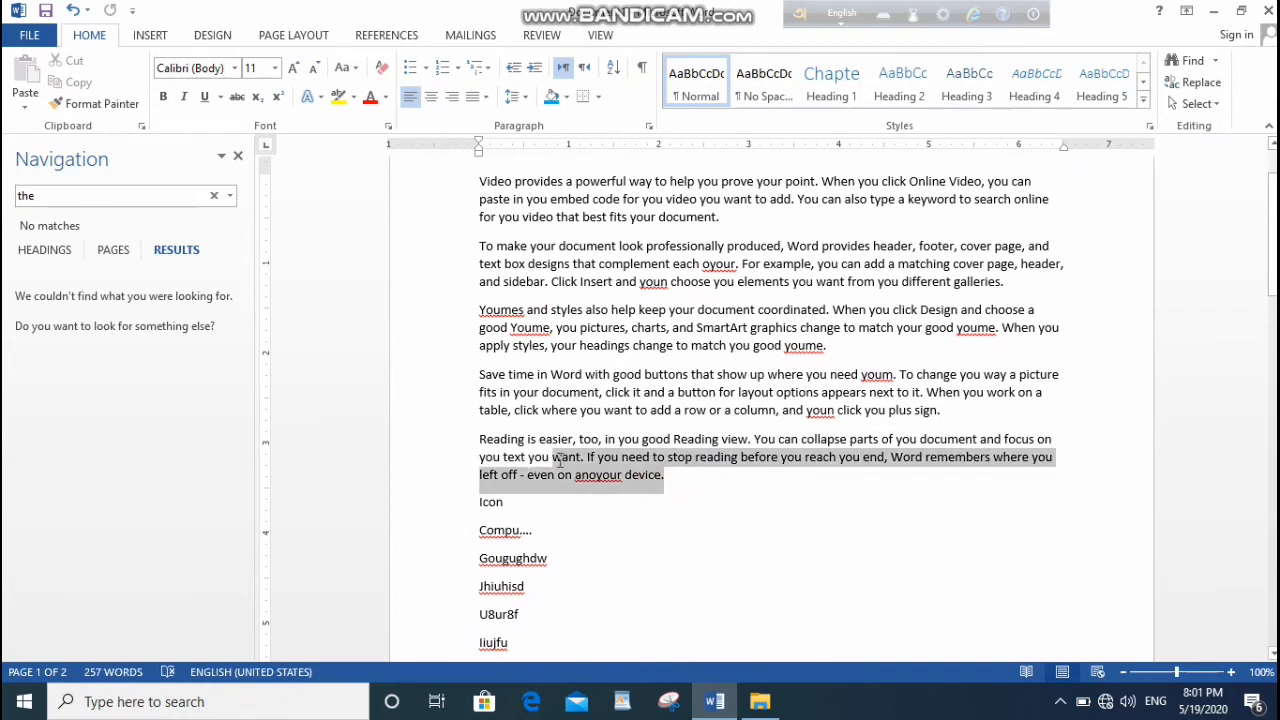
click(831, 85)
click(826, 336)
drag(710, 309, 841, 328)
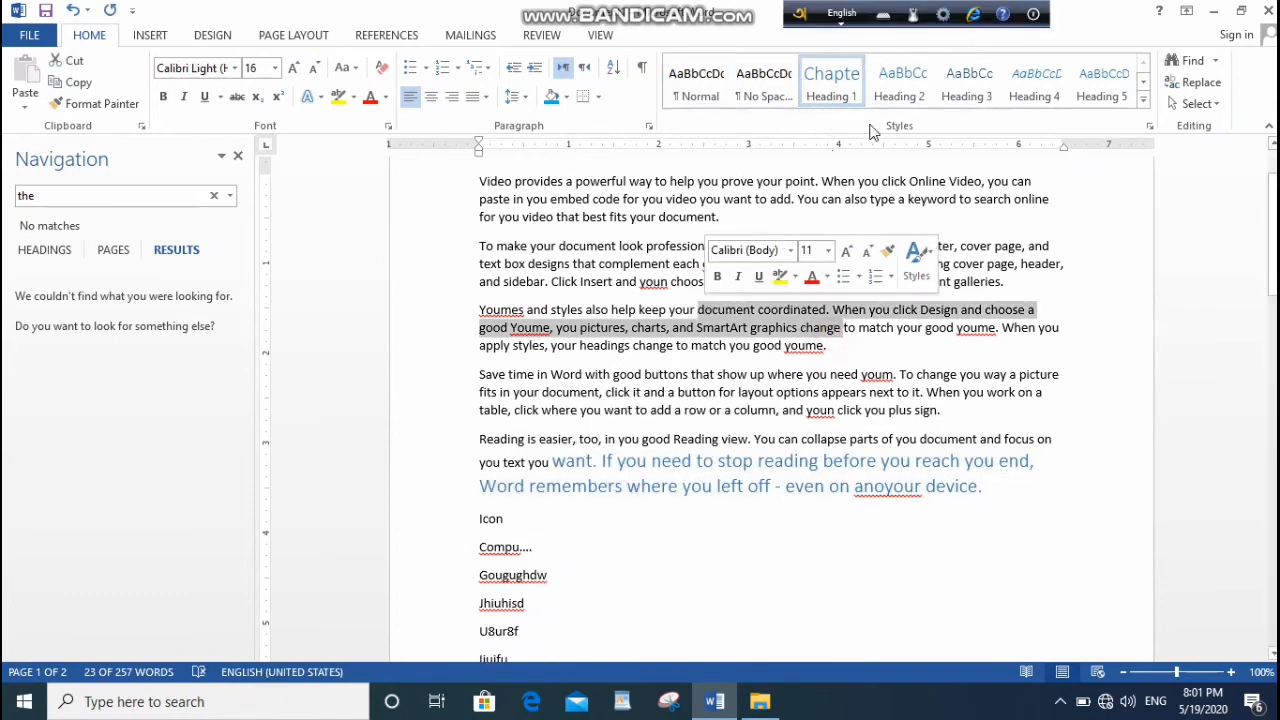
click(831, 85)
drag(864, 215, 675, 181)
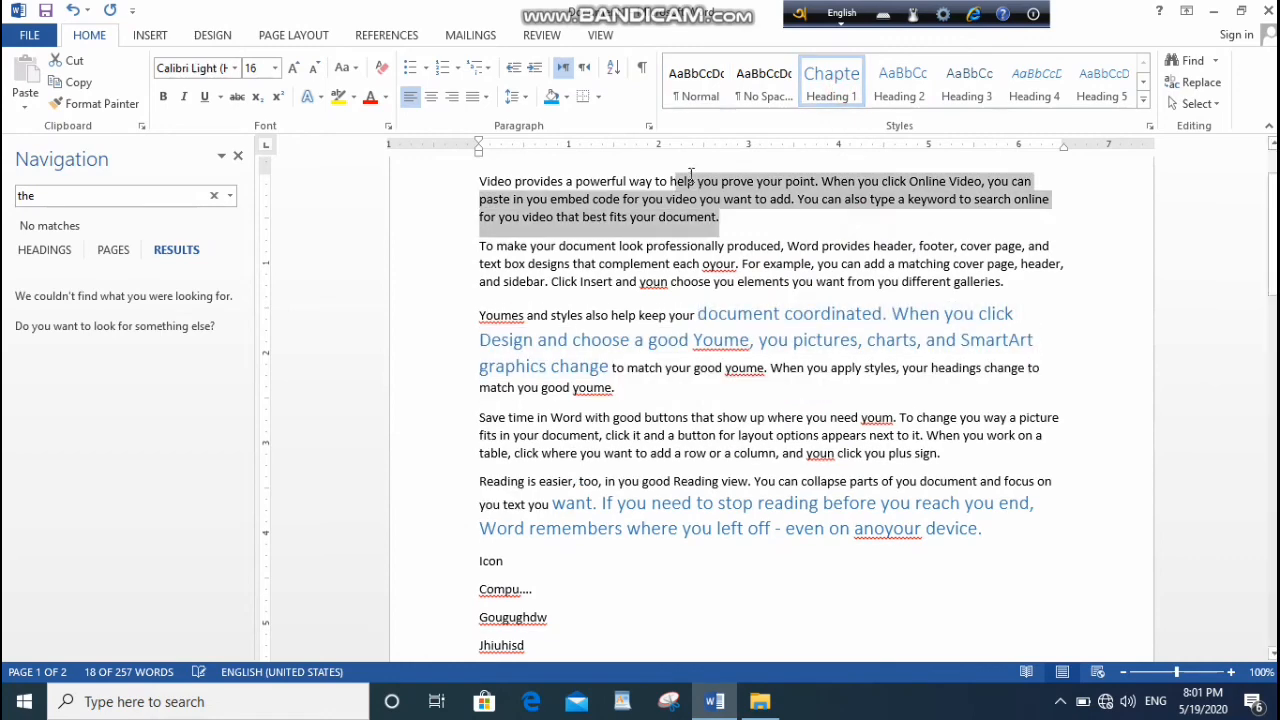
click(831, 85)
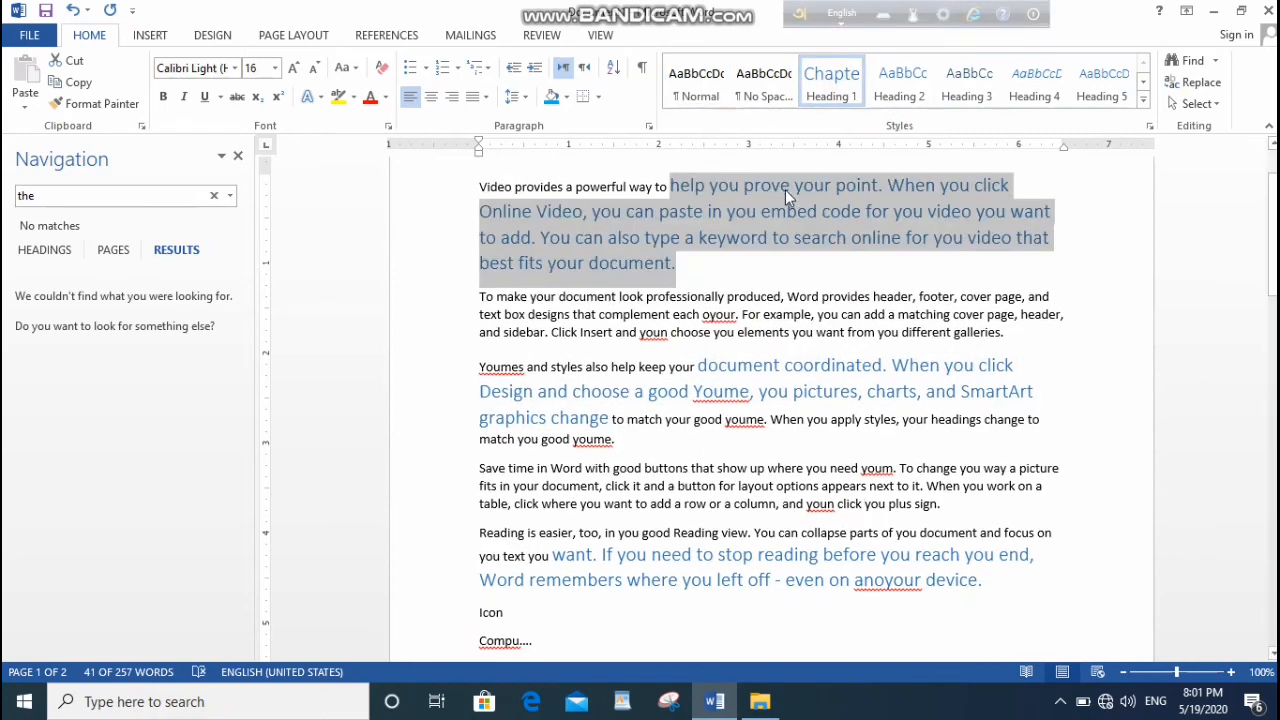
Step: Select all text with formatting similar to the selected Heading 1 passage, and clear the selection
click(1195, 103)
click(1166, 174)
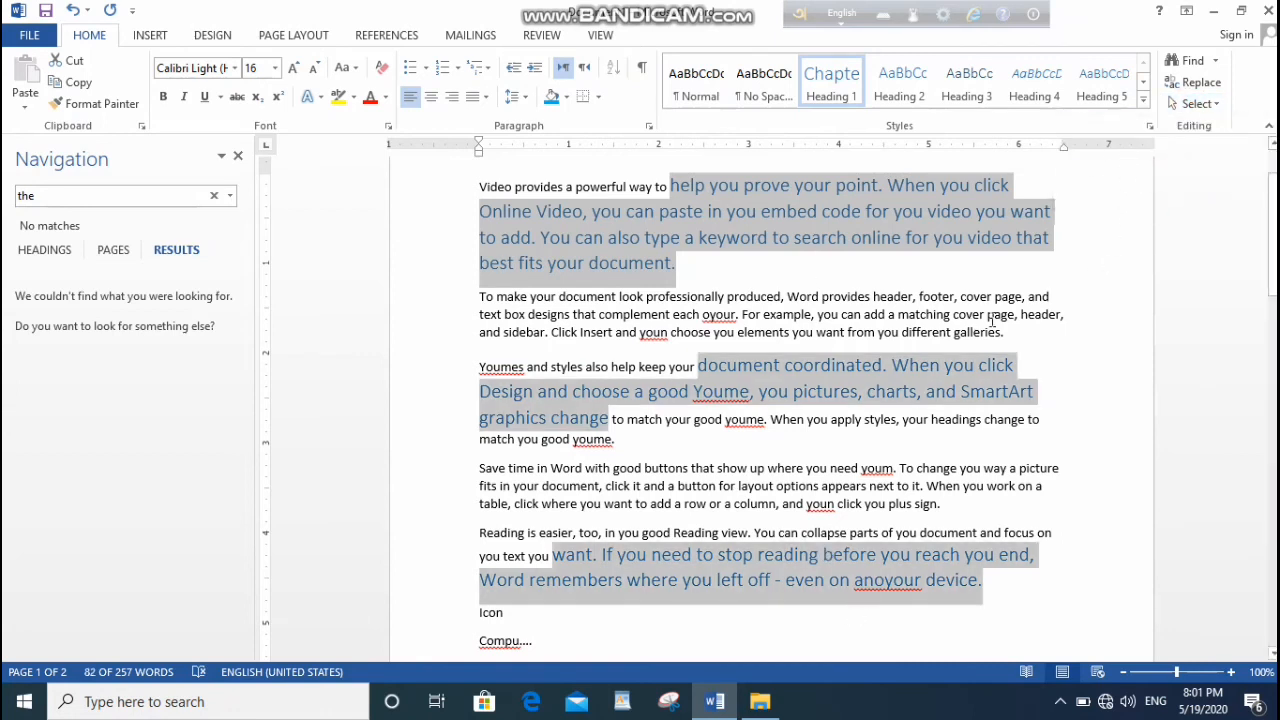
click(914, 482)
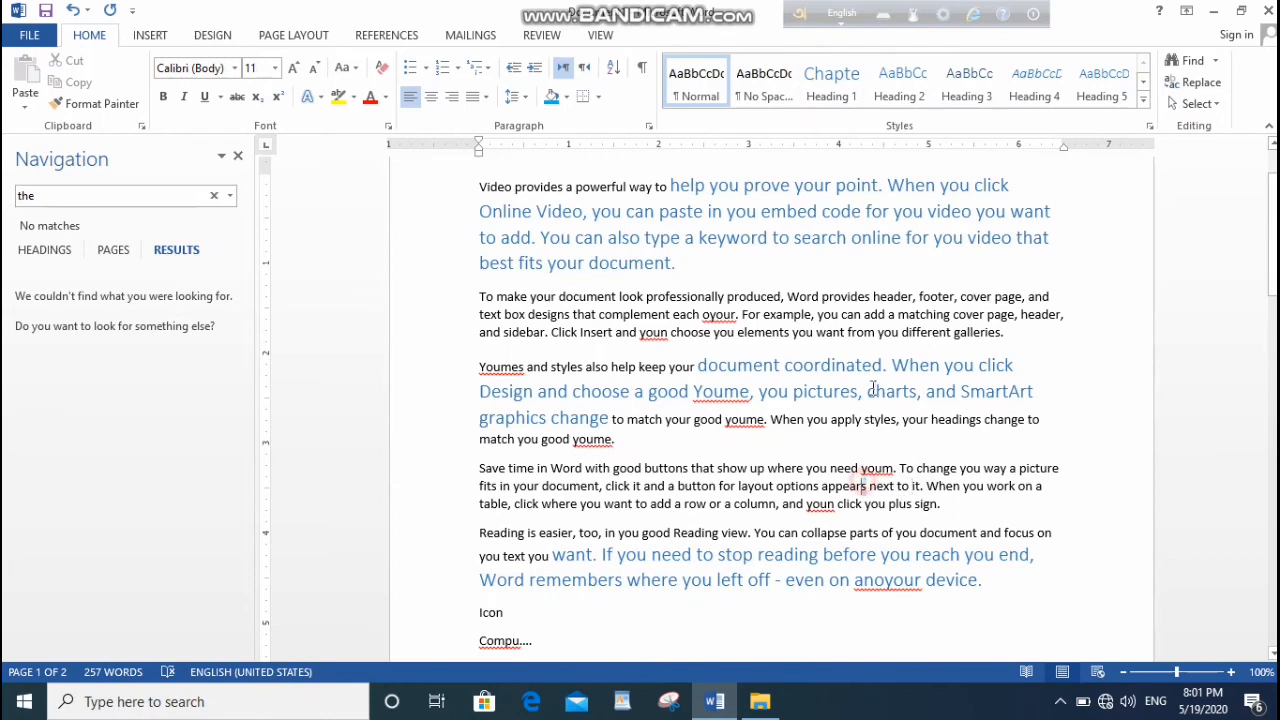
Step: Select all text with formatting similar to the second paragraph's passage from "cover page, and" to "cover page, header," and clear the selection
click(651, 187)
drag(1071, 309, 960, 296)
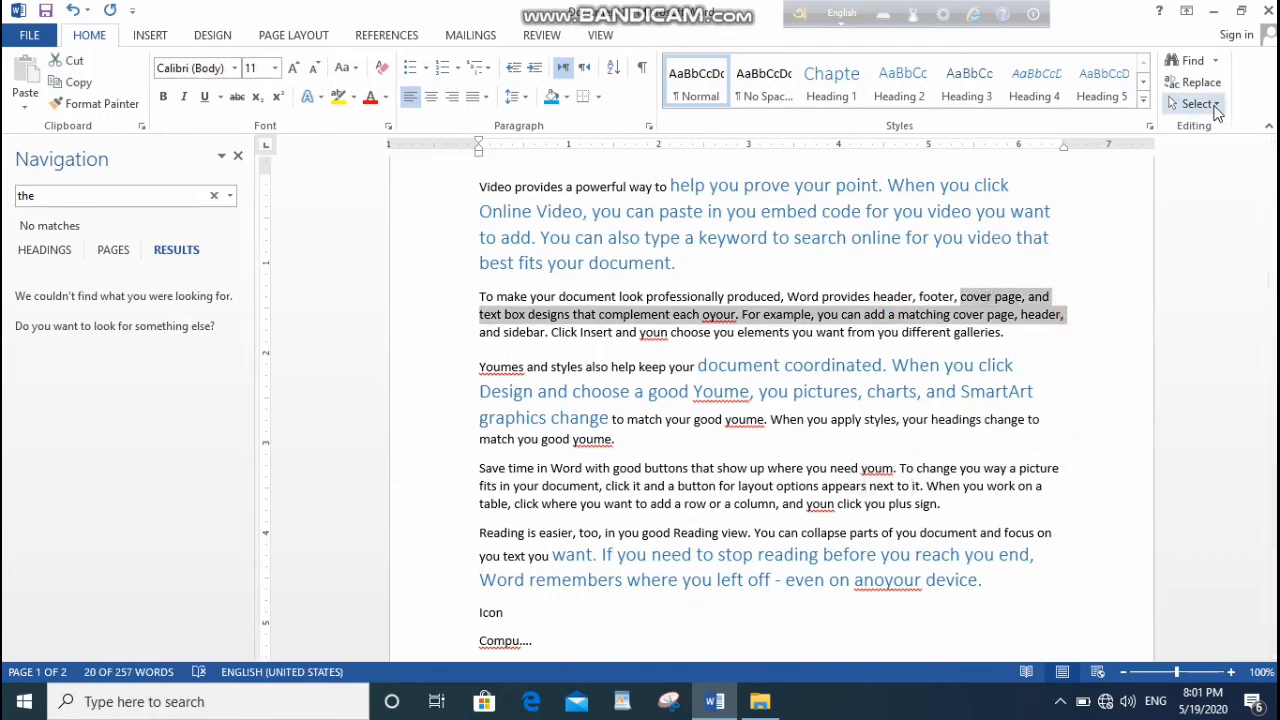
click(1195, 103)
click(1169, 172)
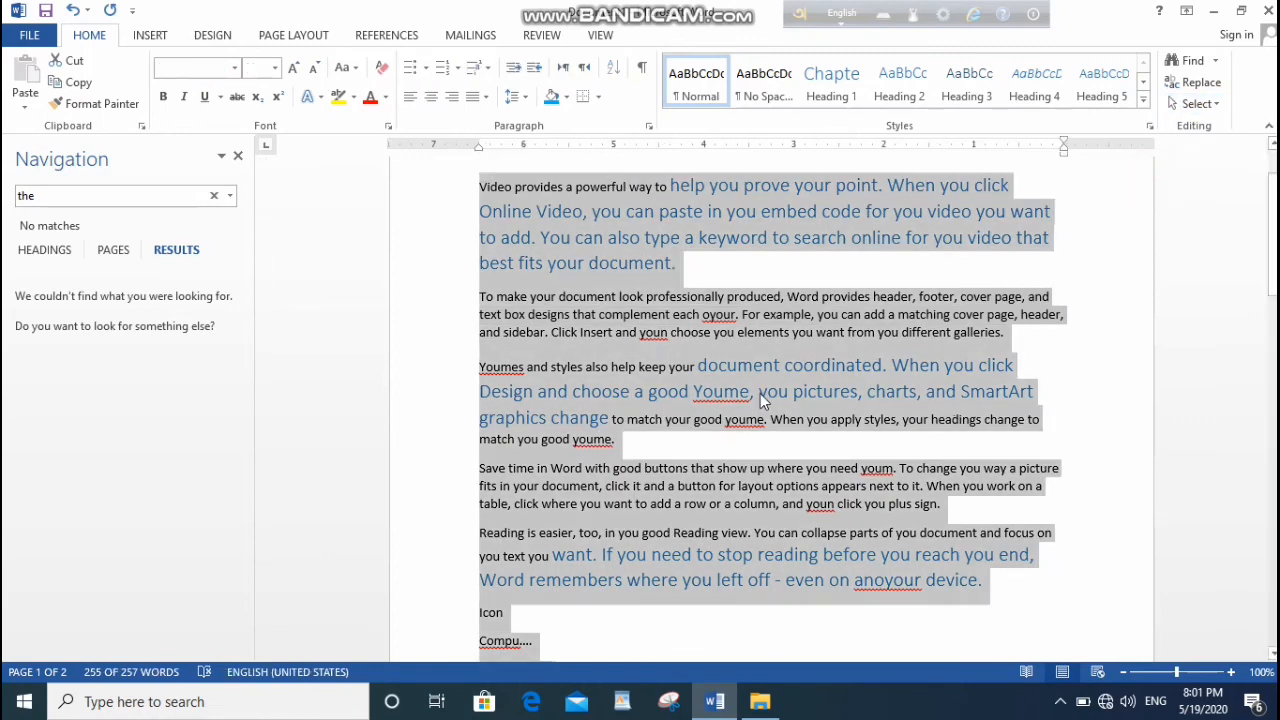
click(753, 487)
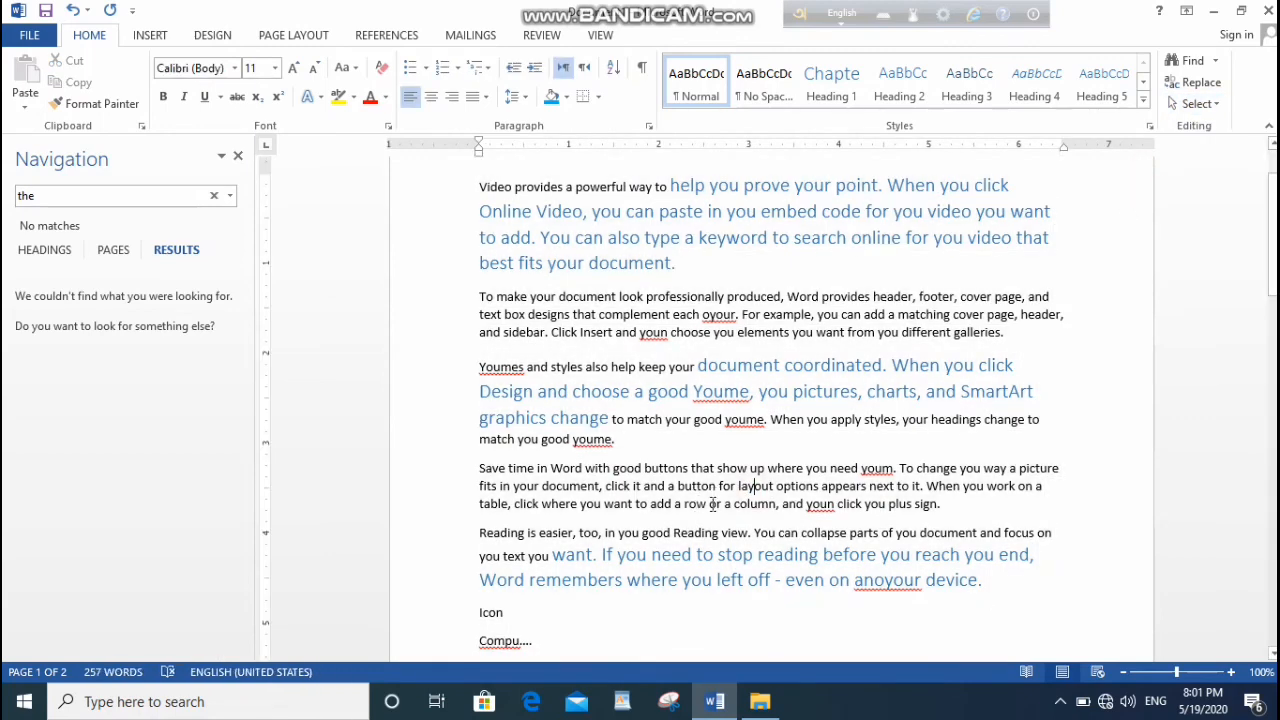
Step: Select all text with formatting similar to "plus sign." at the end of the fourth paragraph, and clear the selection
drag(944, 504, 888, 504)
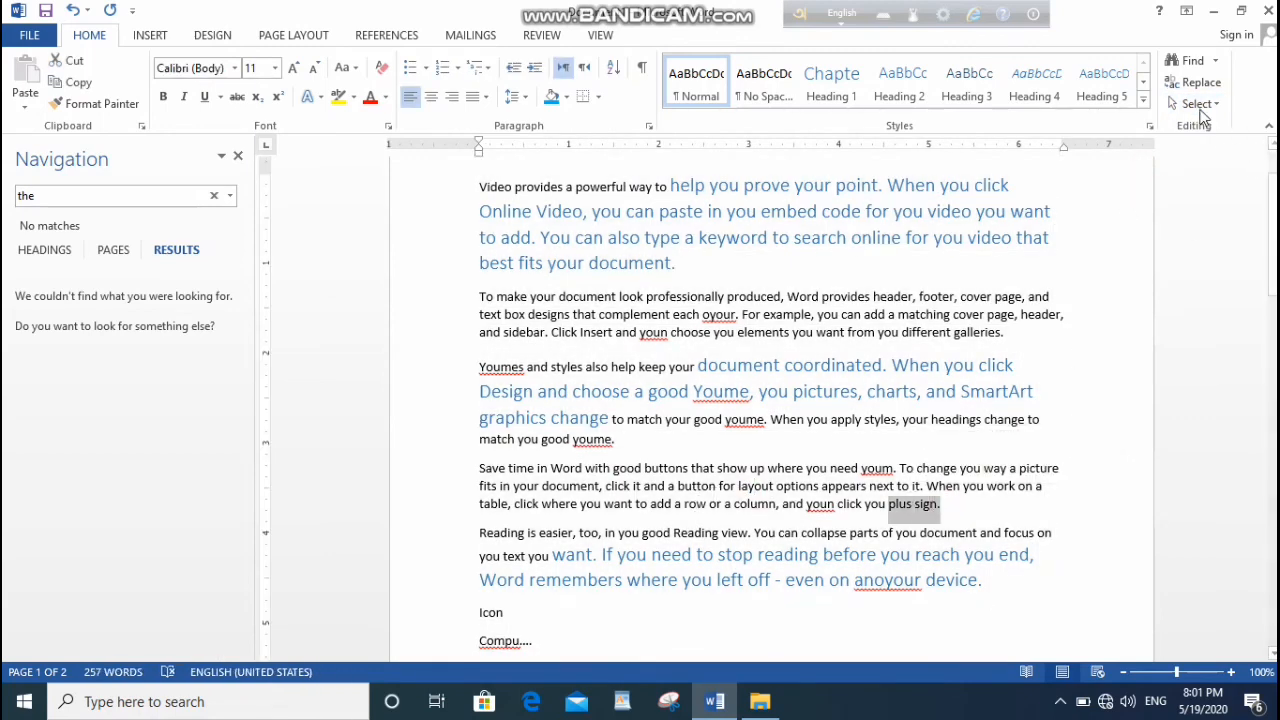
click(1198, 104)
click(1206, 172)
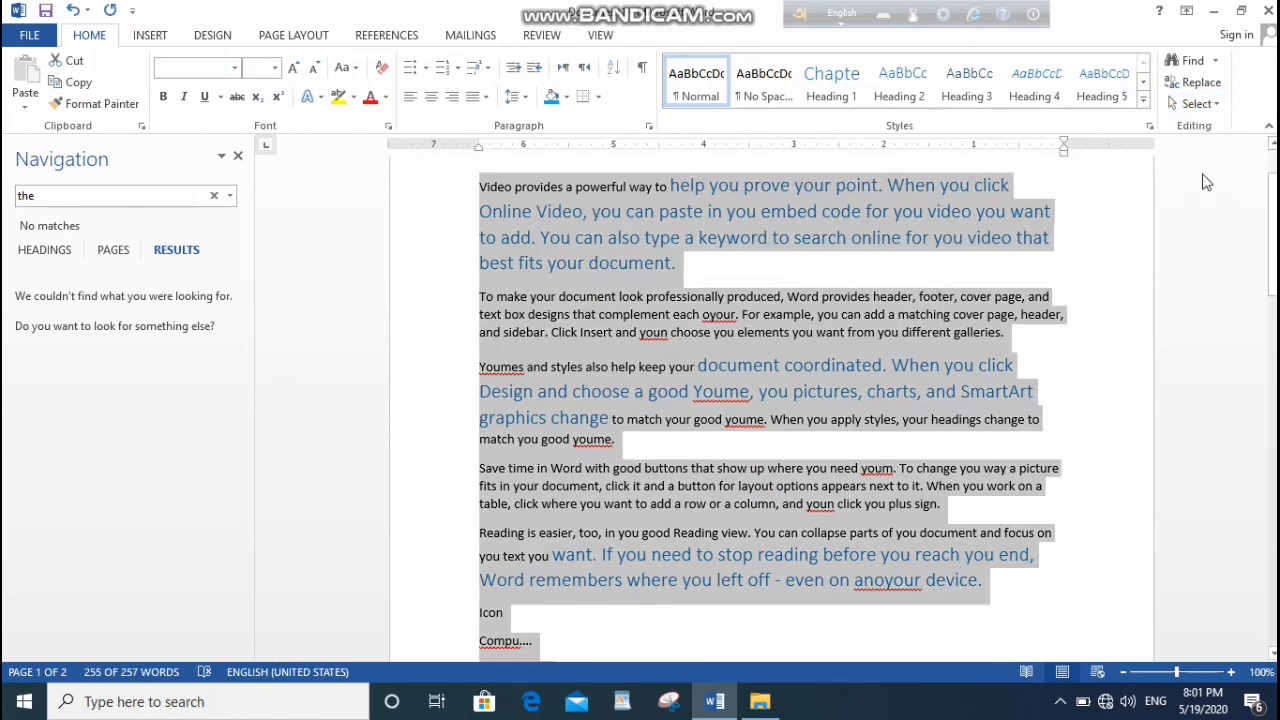
click(715, 205)
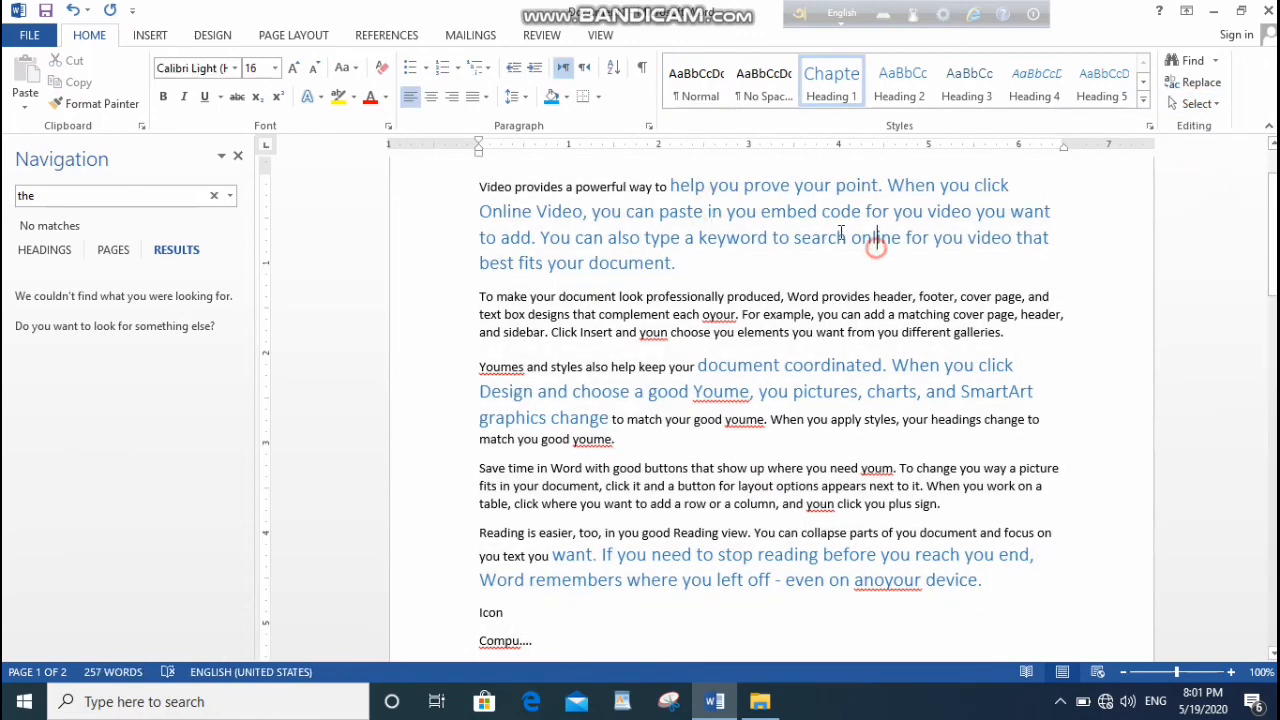
Step: Select all text with formatting similar to the Heading 1 words "search online" in the first paragraph
drag(905, 238, 795, 238)
click(1198, 104)
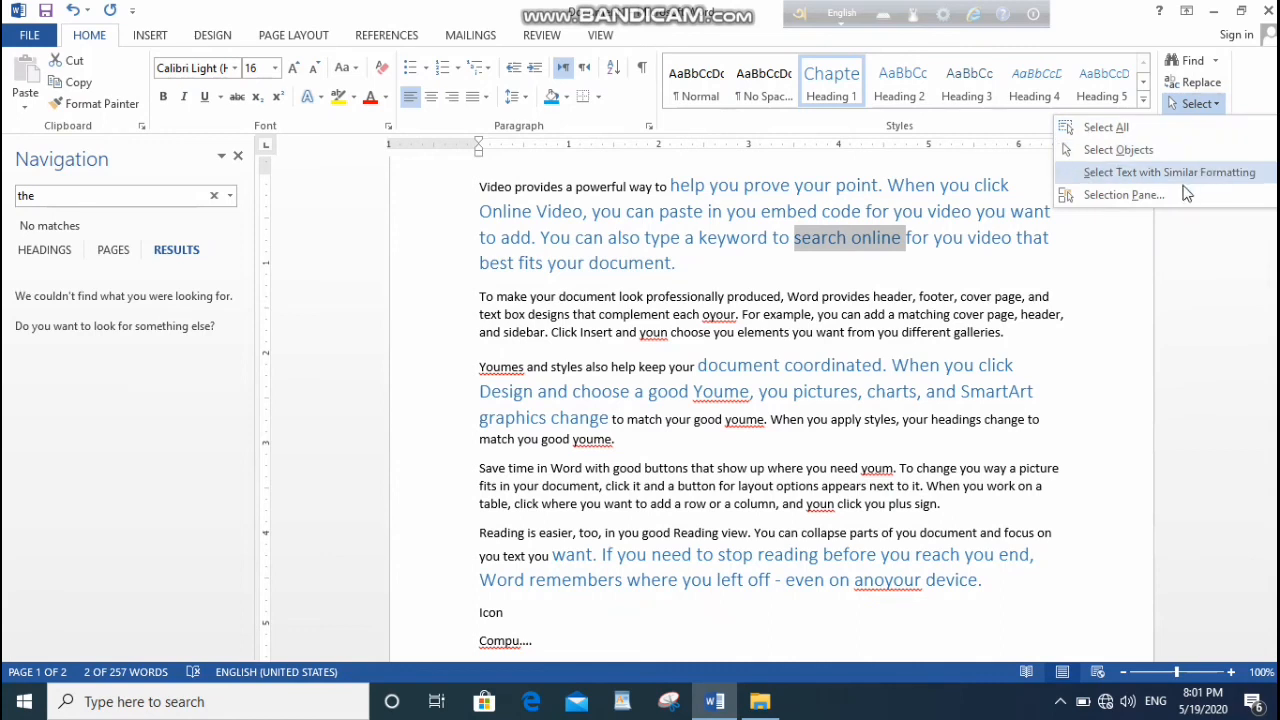
click(1163, 172)
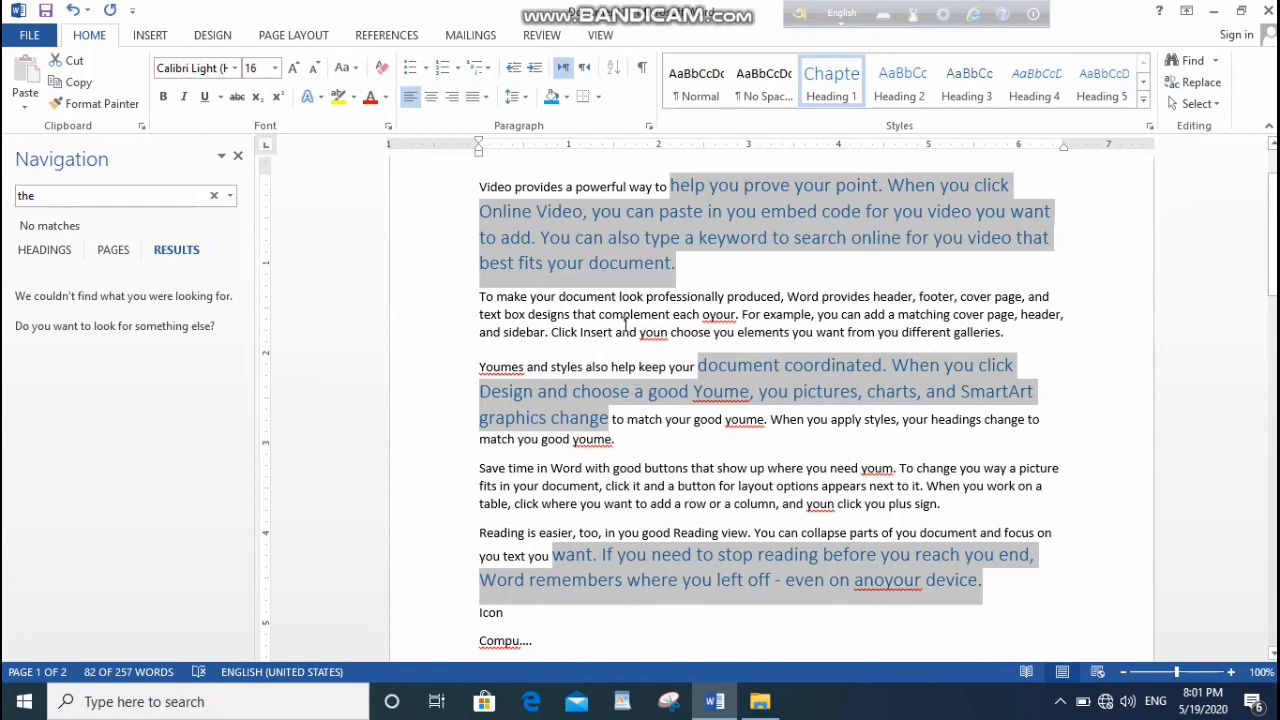
Step: Select "complement each oyour. For example" in the second paragraph, and replace that selection with "you want" in the first paragraph
drag(599, 314, 812, 314)
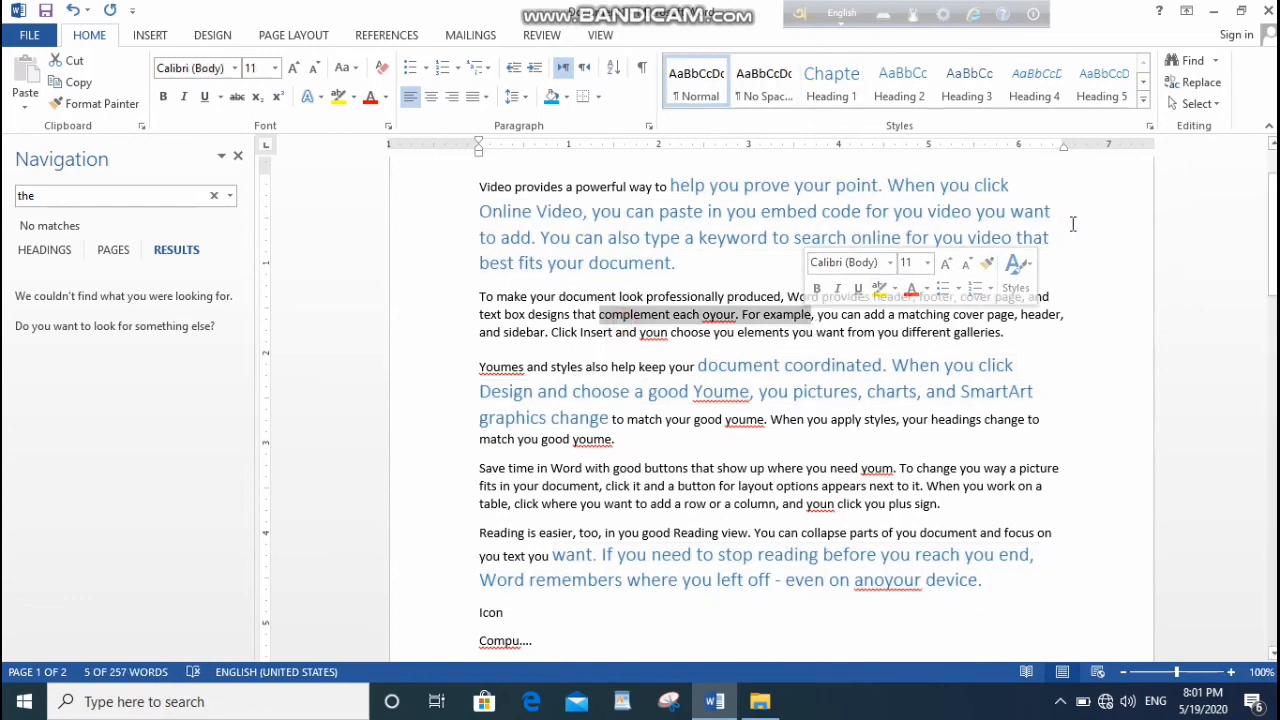
drag(1065, 212, 977, 212)
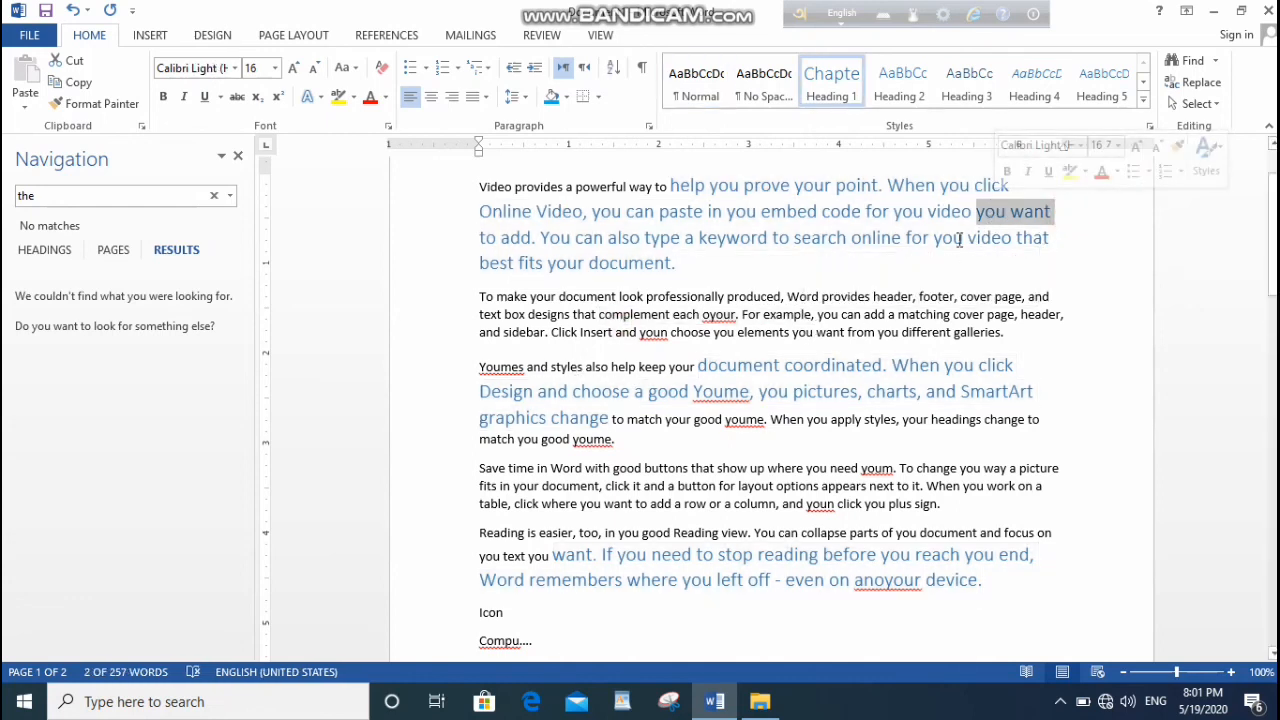
click(1200, 104)
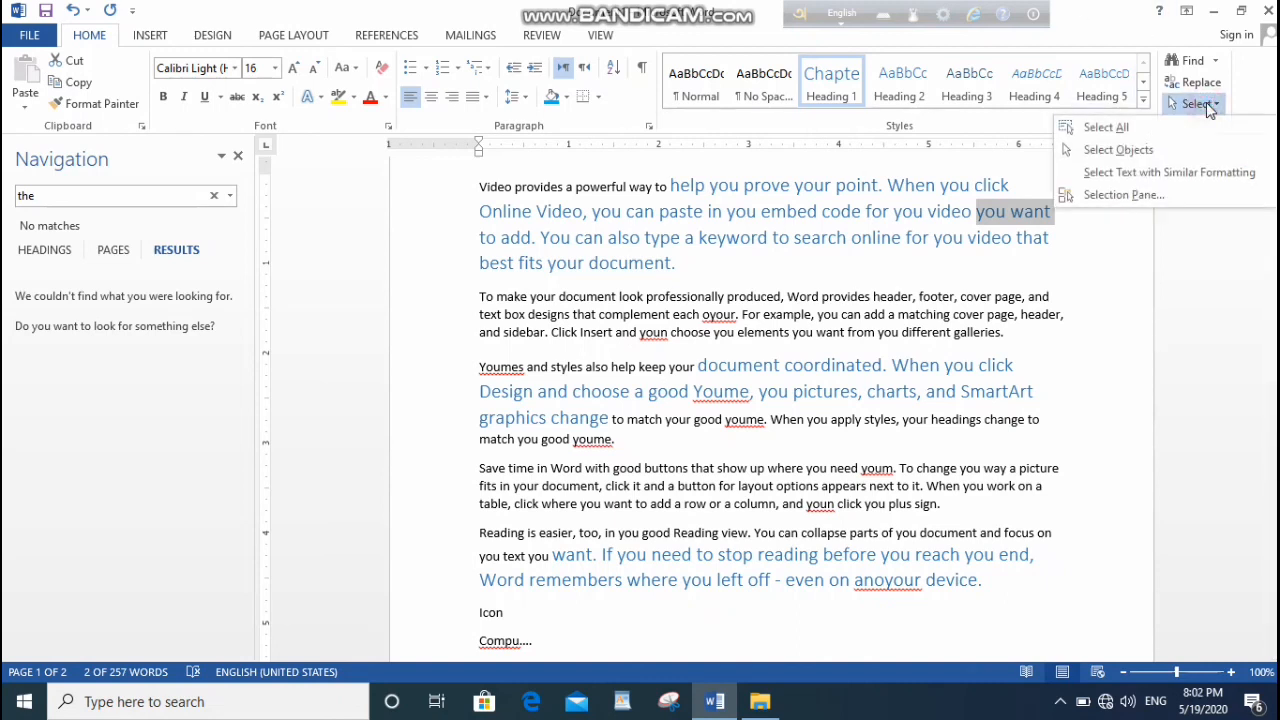
click(813, 312)
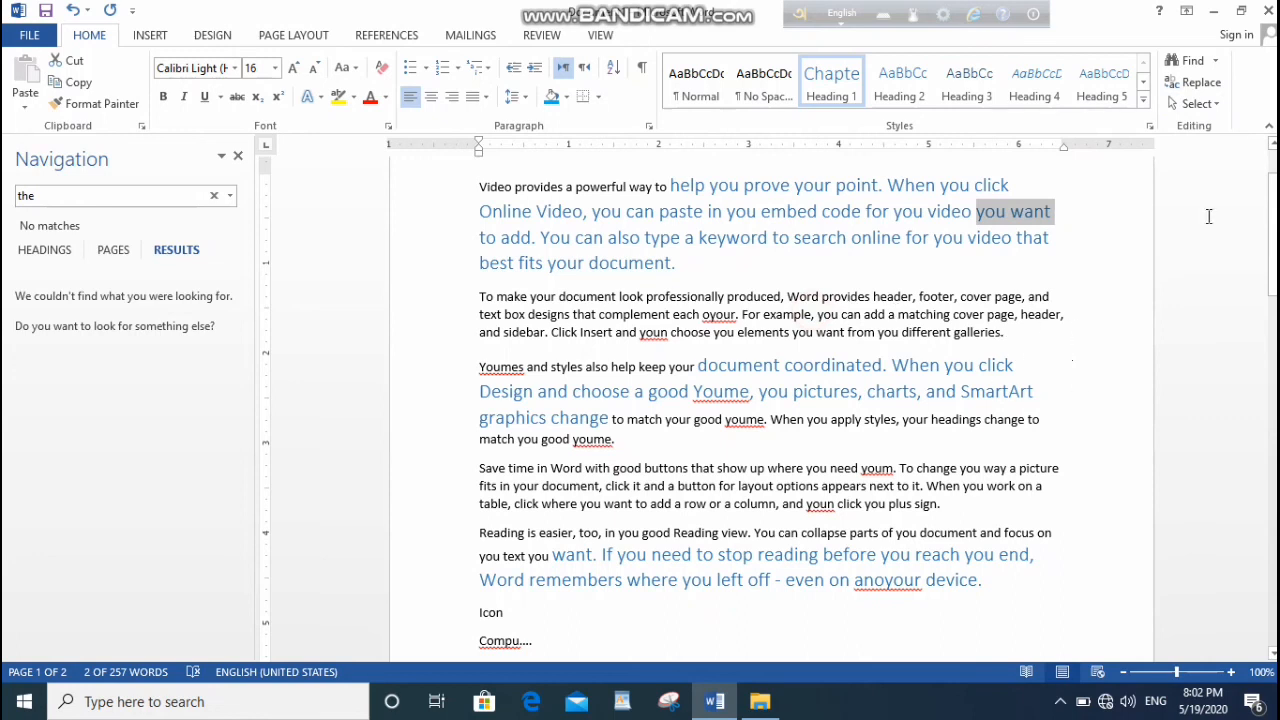